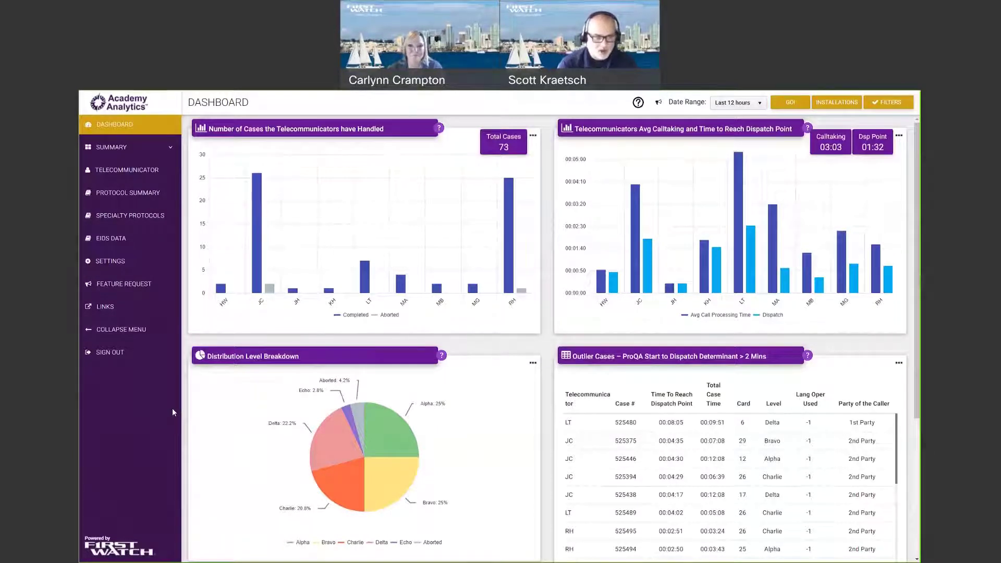
# Read the cases-handled chart's help note, then open the 'How can we help you?' help topics.
pyautogui.click(440, 130)
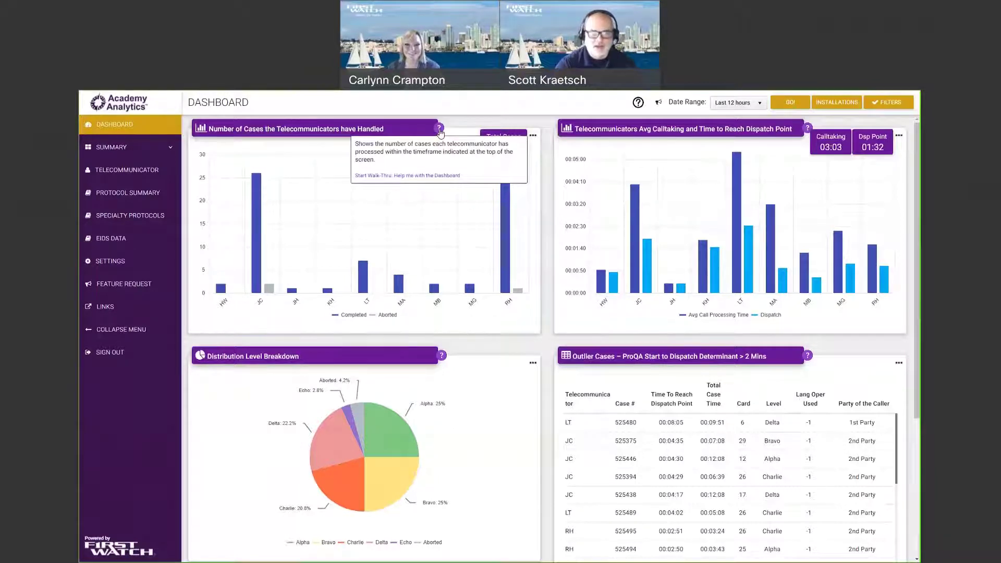
pyautogui.click(442, 133)
pyautogui.click(441, 131)
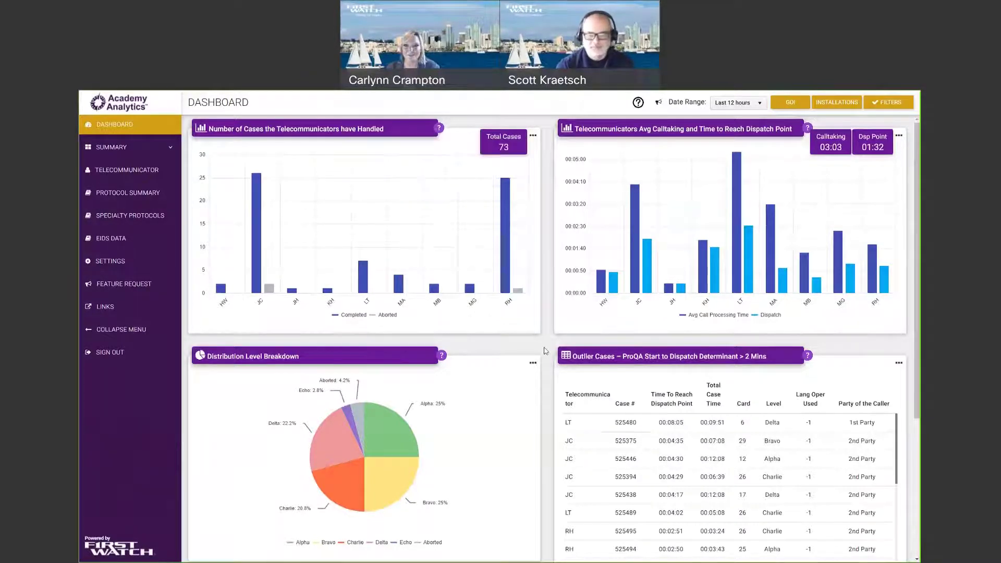
pyautogui.click(639, 104)
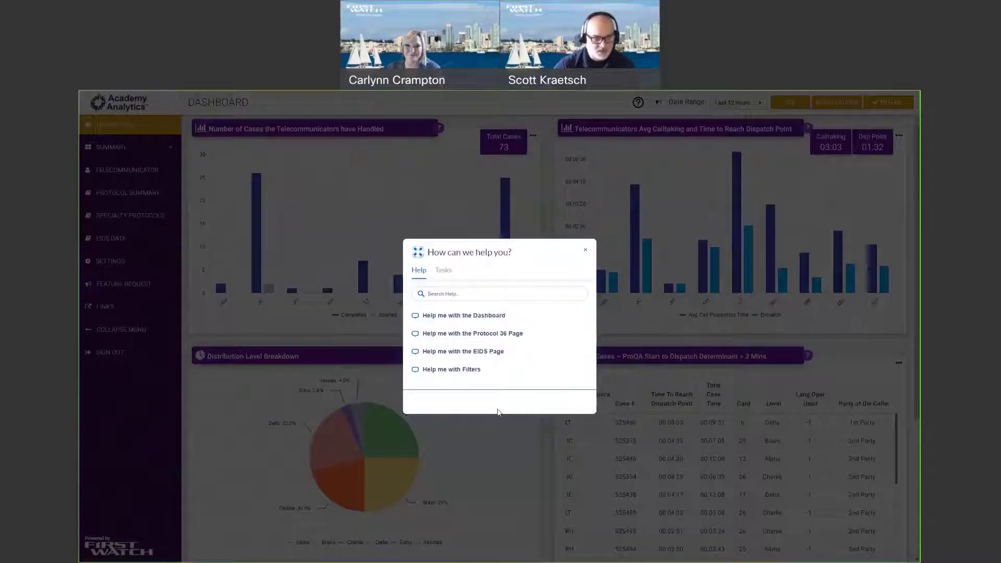
# Close the help topics, view the Date Range choices, and stop the date range walk-through.
pyautogui.click(586, 251)
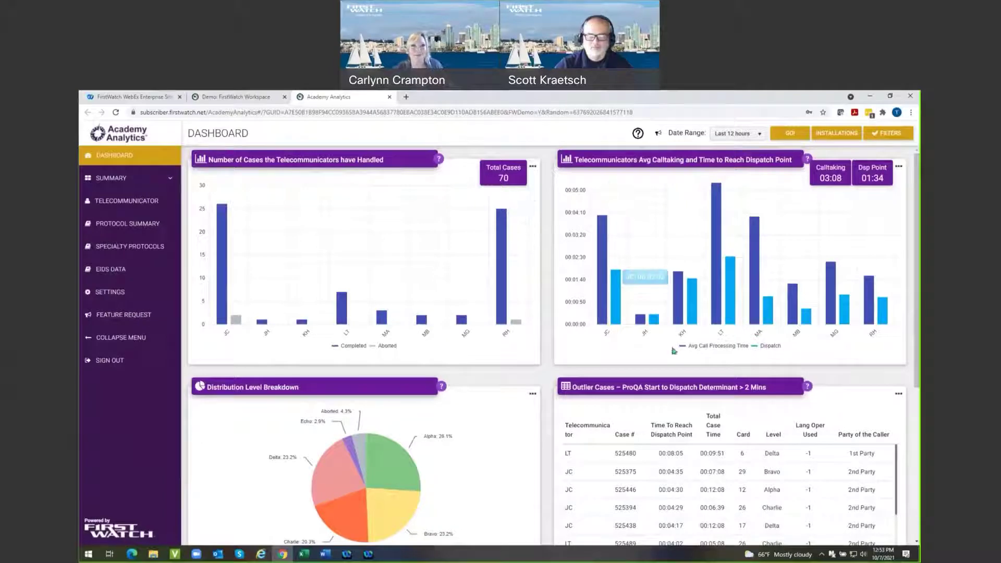
pyautogui.click(760, 136)
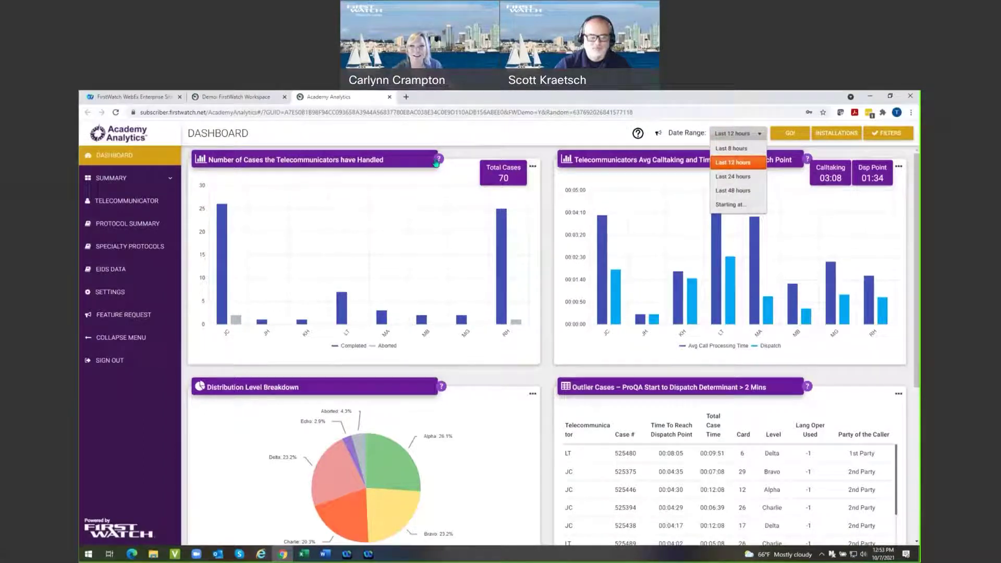
pyautogui.moveTo(440, 161)
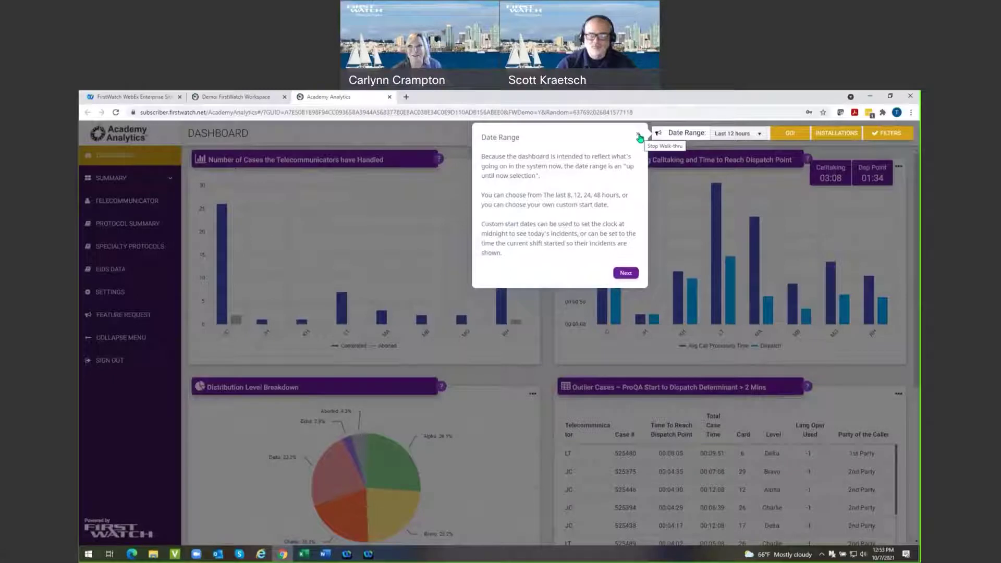
pyautogui.click(640, 137)
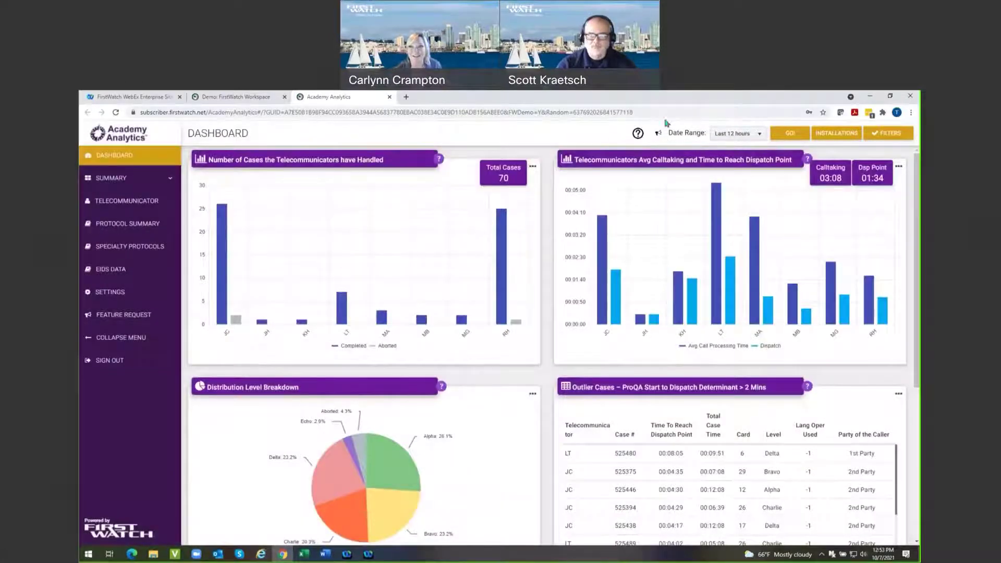
# Reopen and close the help topics, then hide Completed cases on the cases-handled chart.
pyautogui.click(638, 135)
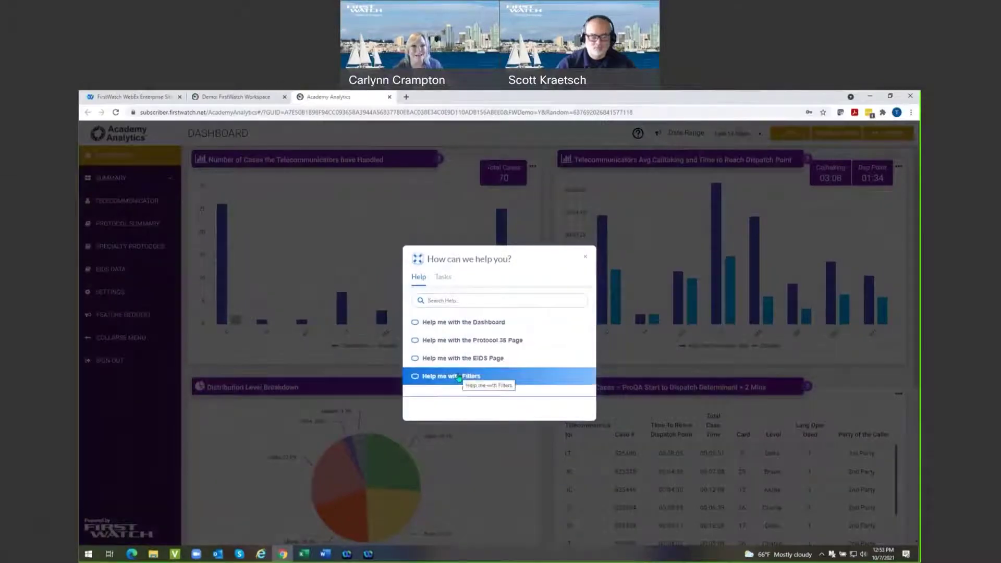
pyautogui.click(585, 259)
pyautogui.moveTo(332, 224)
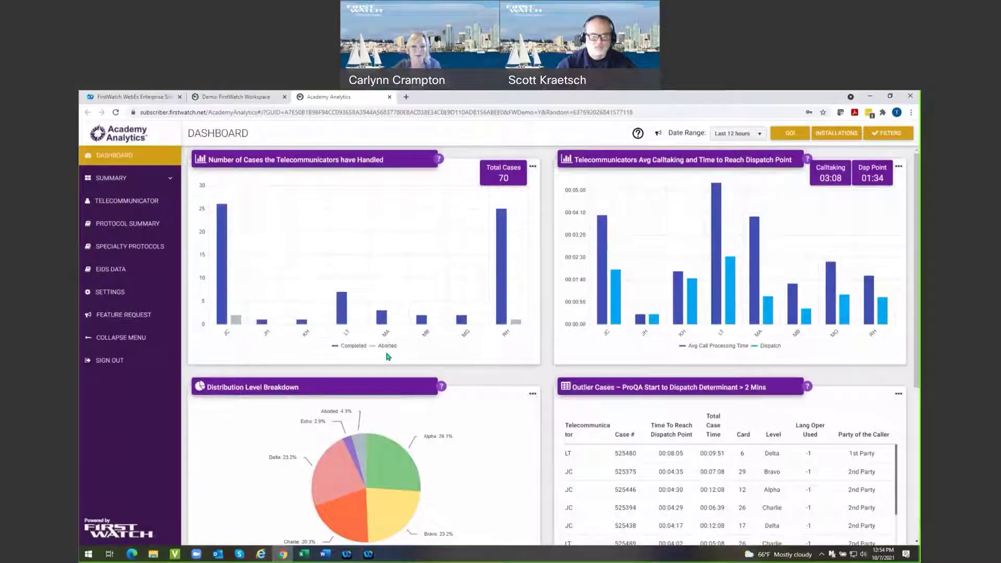
pyautogui.click(335, 348)
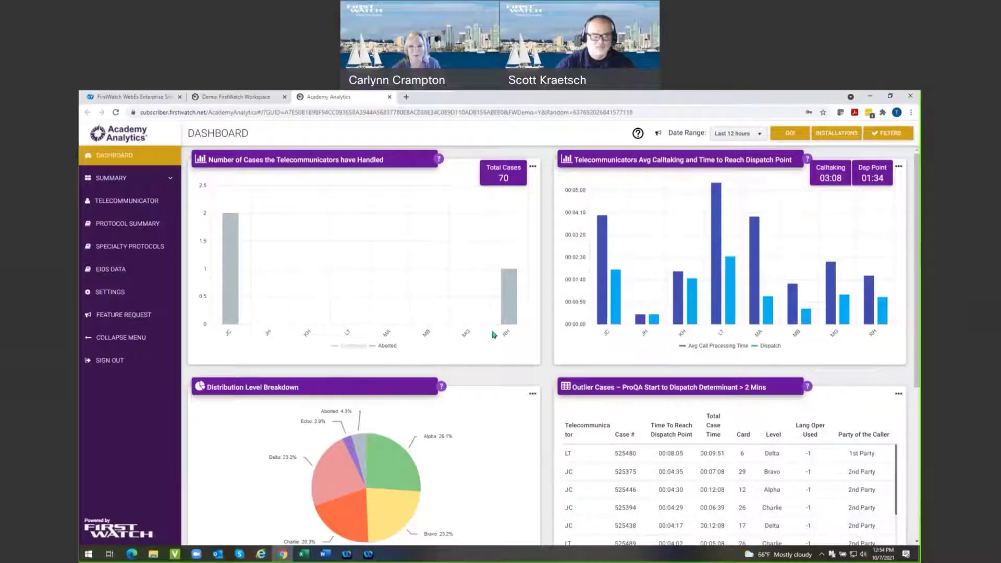
# Review JC's aborted cases and the first case's full drilldown record, then close both.
pyautogui.moveTo(227, 339)
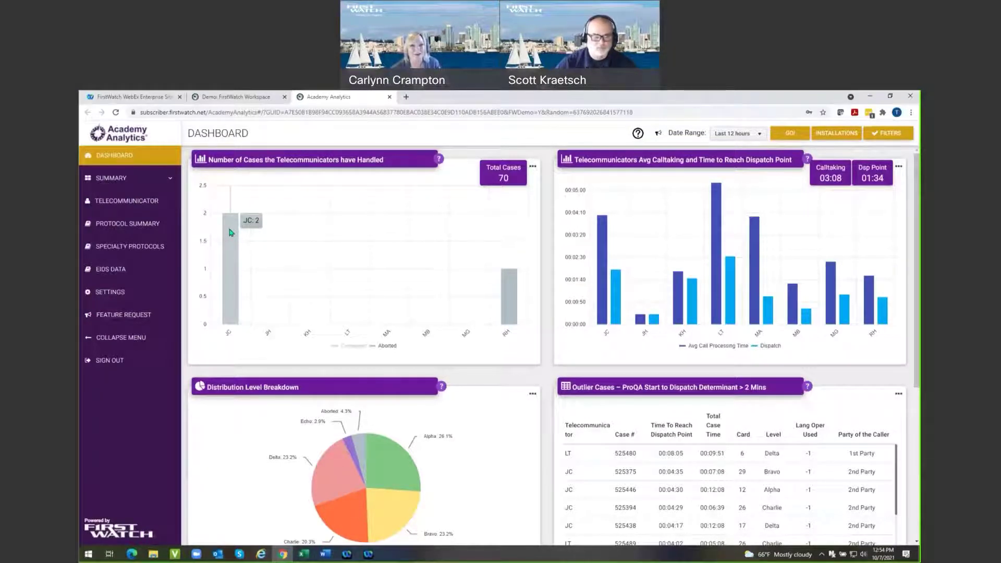
pyautogui.click(231, 233)
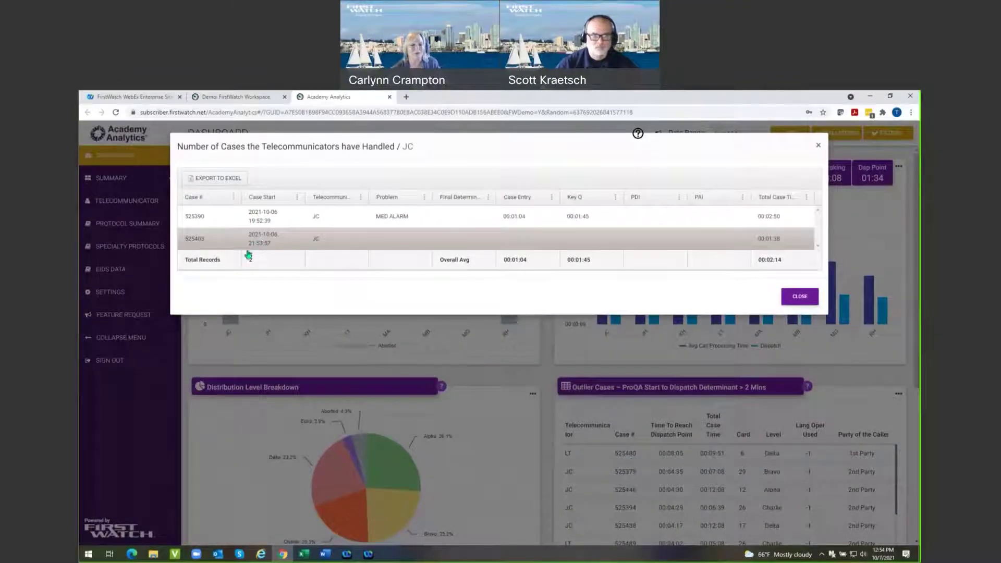
pyautogui.doubleClick(197, 220)
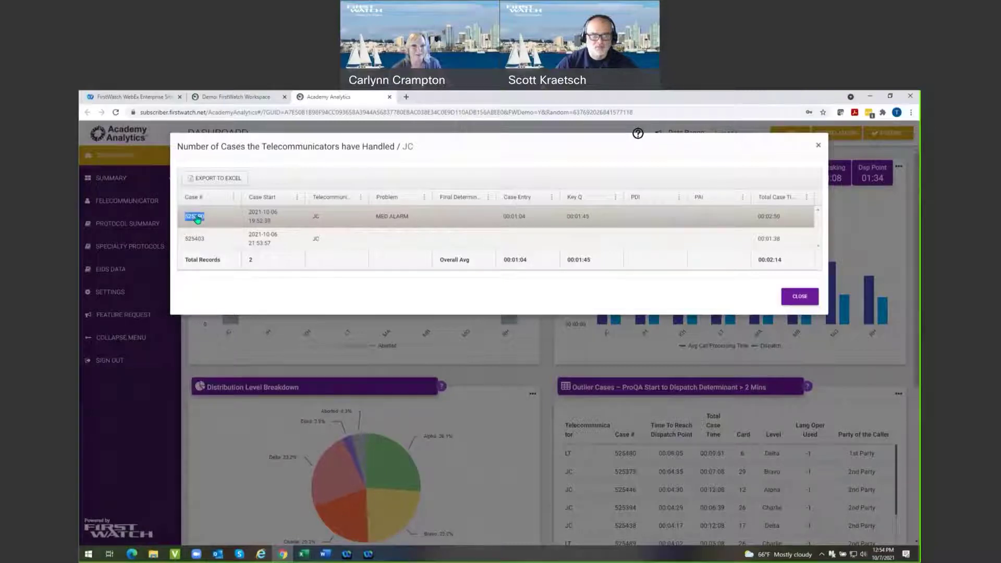
pyautogui.click(202, 216)
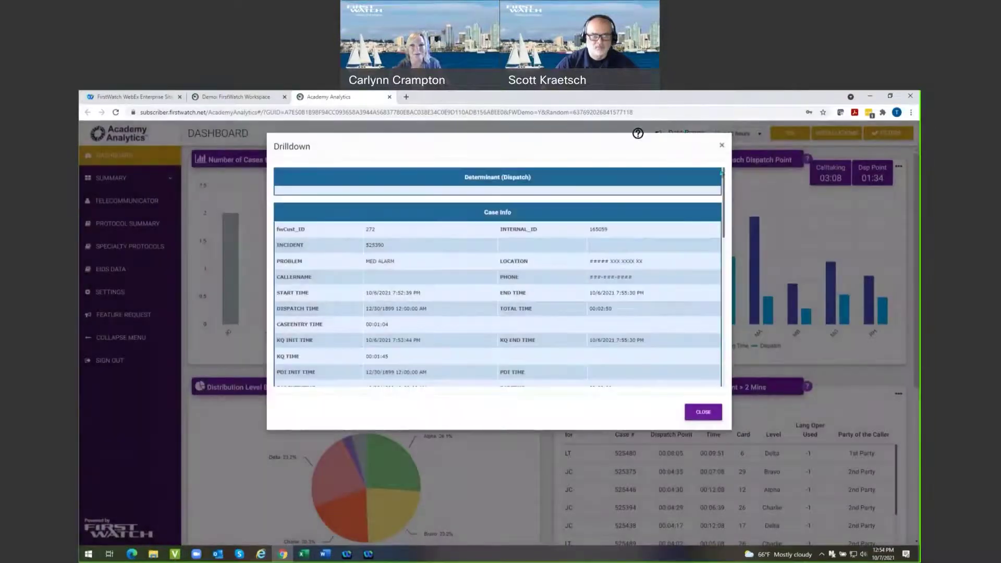
pyautogui.moveTo(726, 219); pyautogui.dragTo(715, 351)
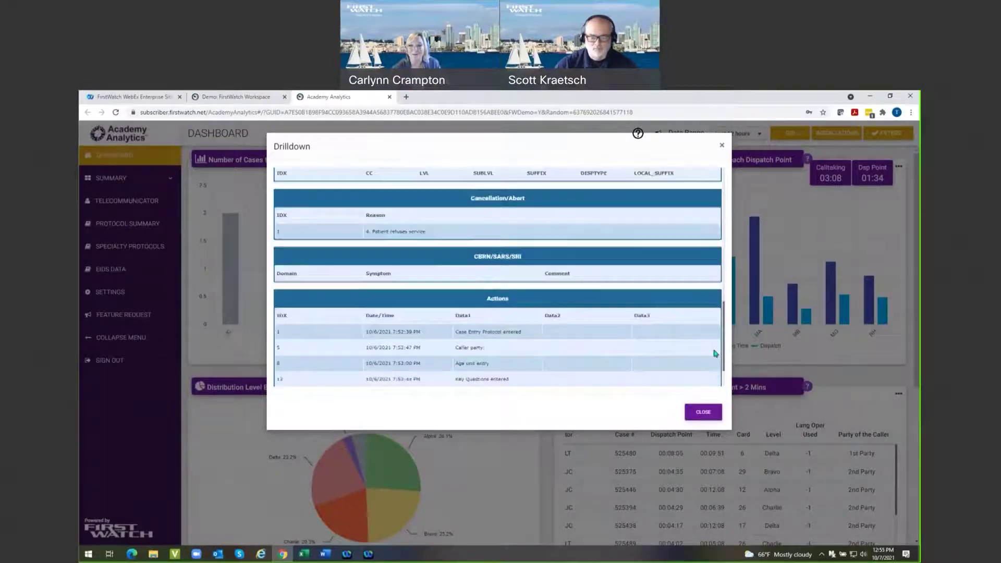
pyautogui.scroll(10, 696, 224)
pyautogui.scroll(3, 696, 224)
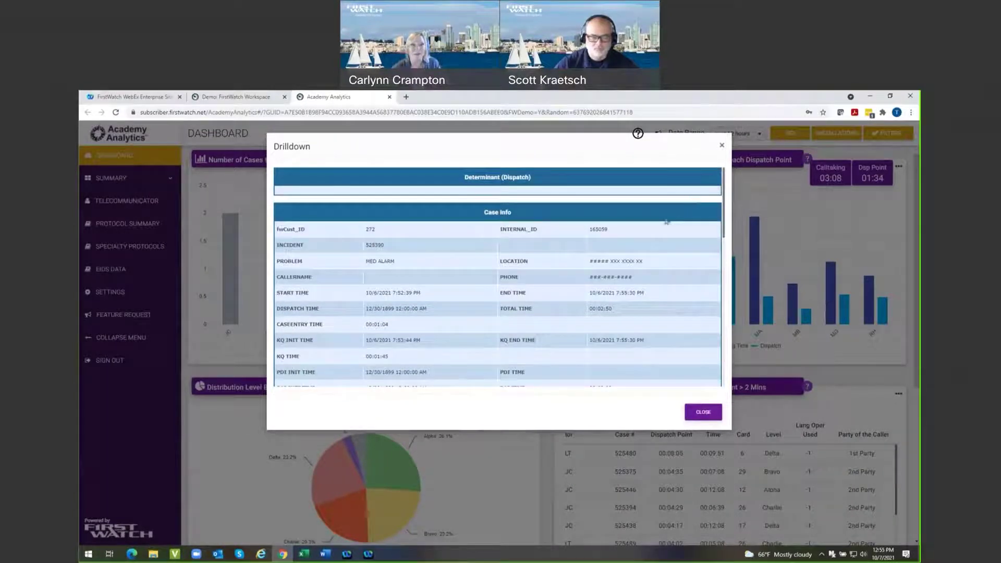
pyautogui.click(705, 415)
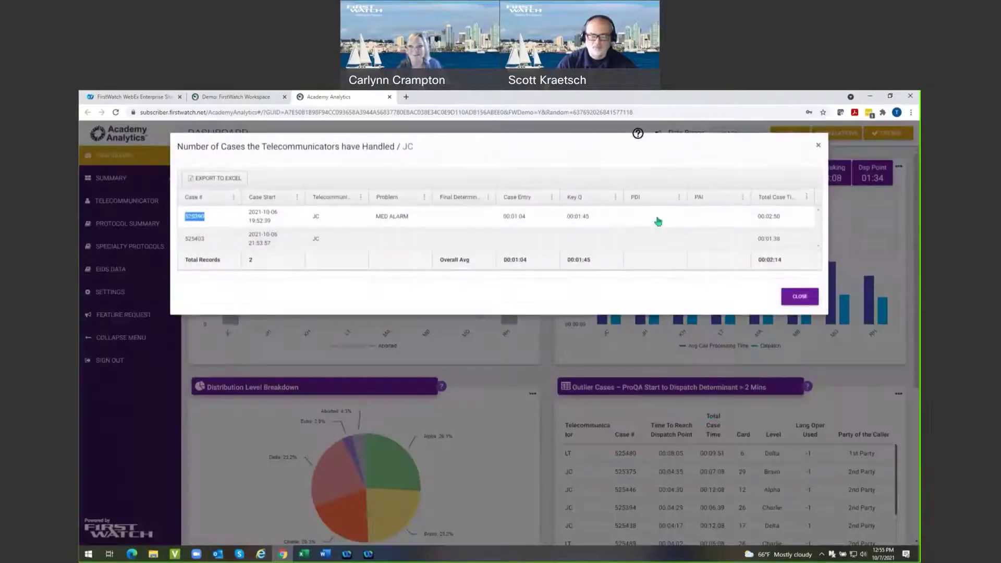
pyautogui.click(804, 300)
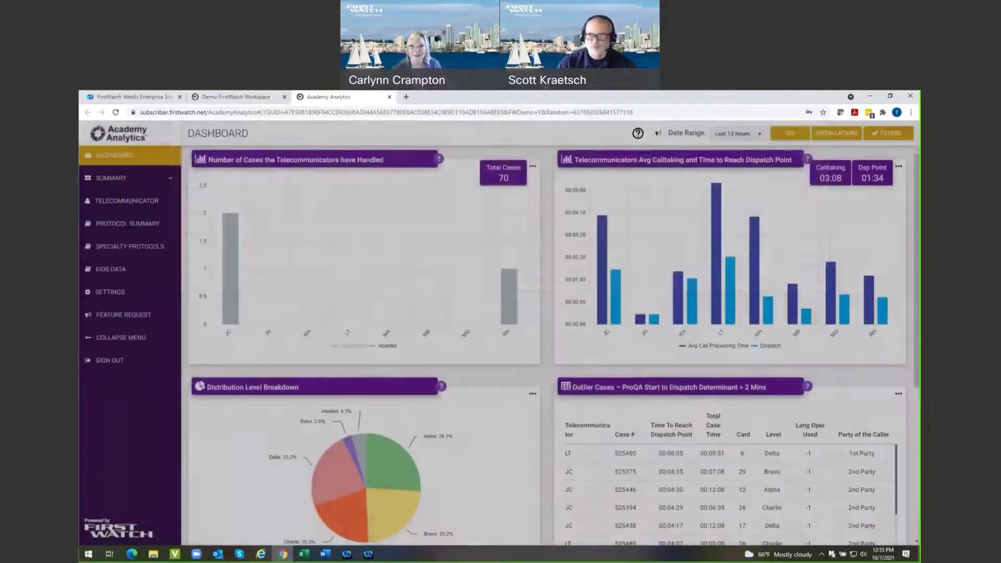
# Cycle the cases chart through bar and line views back to columns, and show Completed again.
pyautogui.click(532, 167)
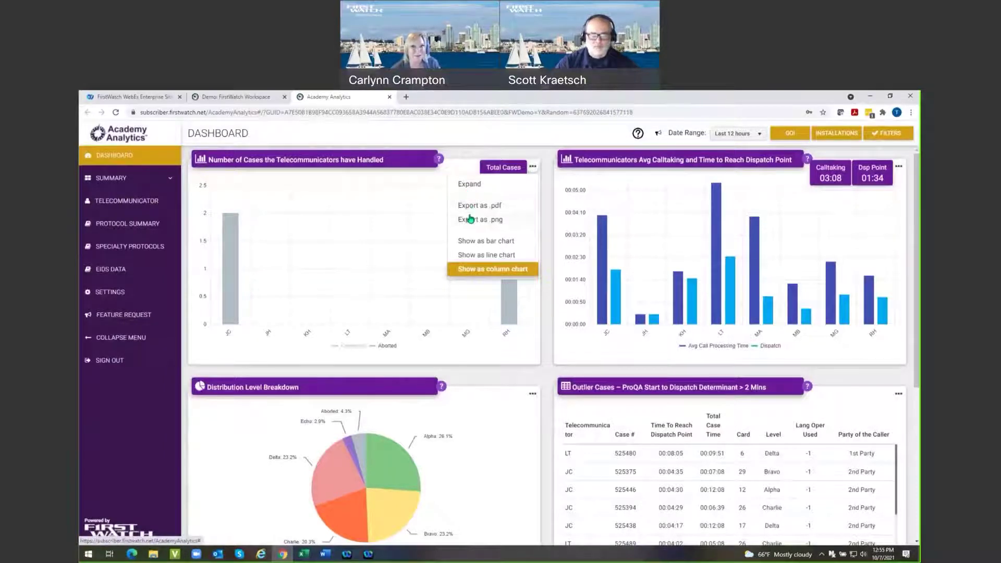
pyautogui.click(471, 243)
pyautogui.click(475, 256)
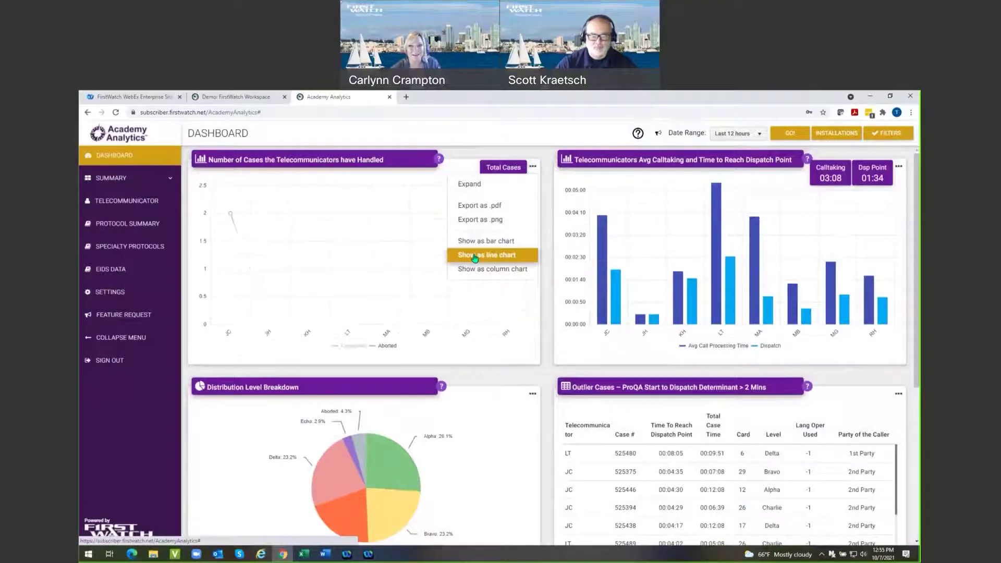
pyautogui.click(476, 269)
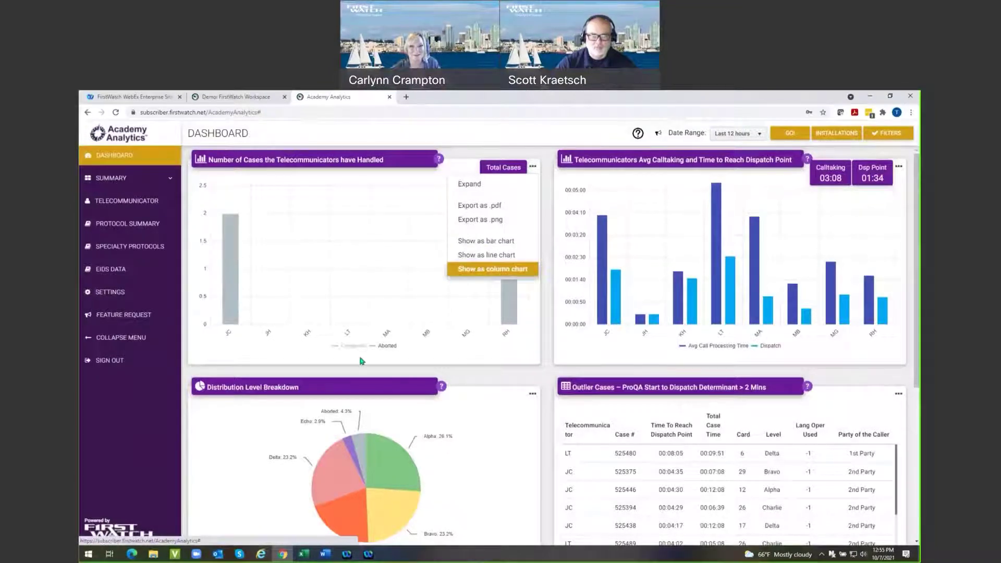
pyautogui.click(338, 346)
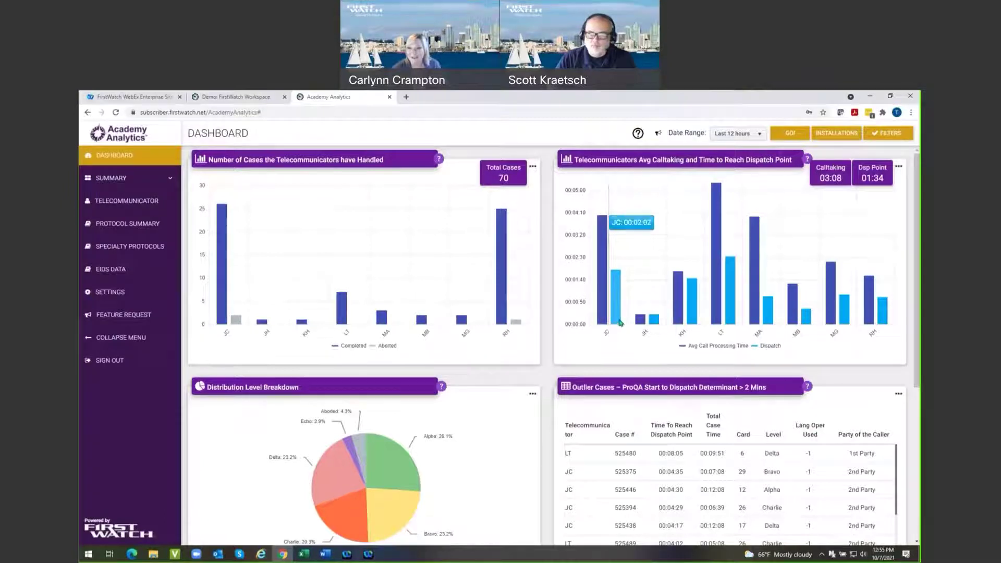
# Toggle the Avg Call Processing Time series off and on, then scroll to the Last 5 Cases table.
pyautogui.click(683, 346)
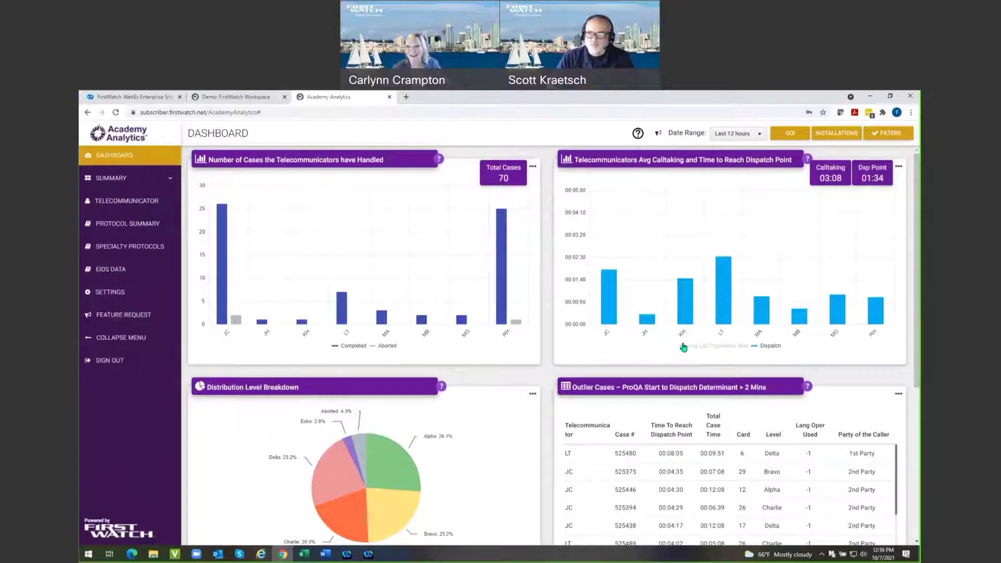
pyautogui.click(683, 346)
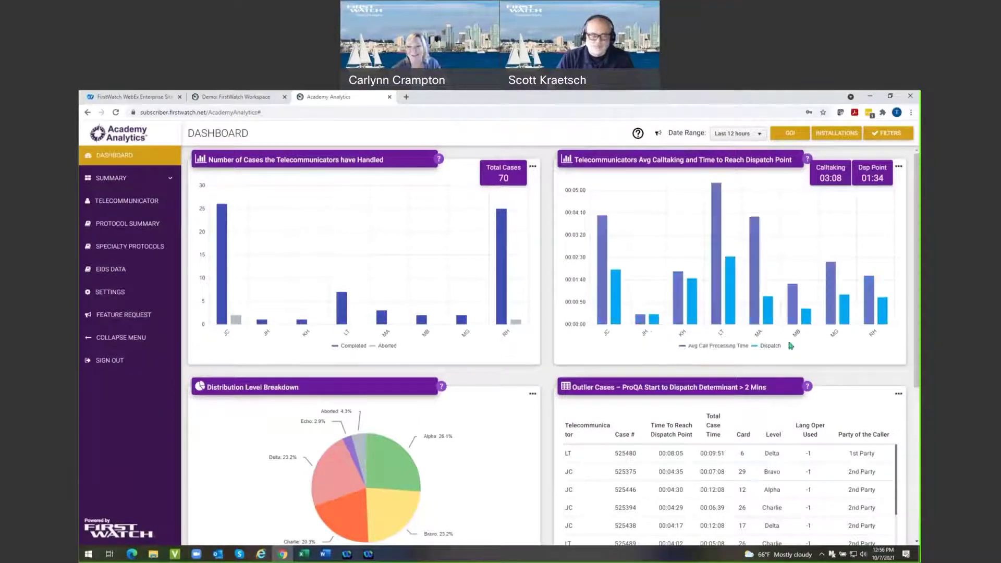
pyautogui.moveTo(719, 195)
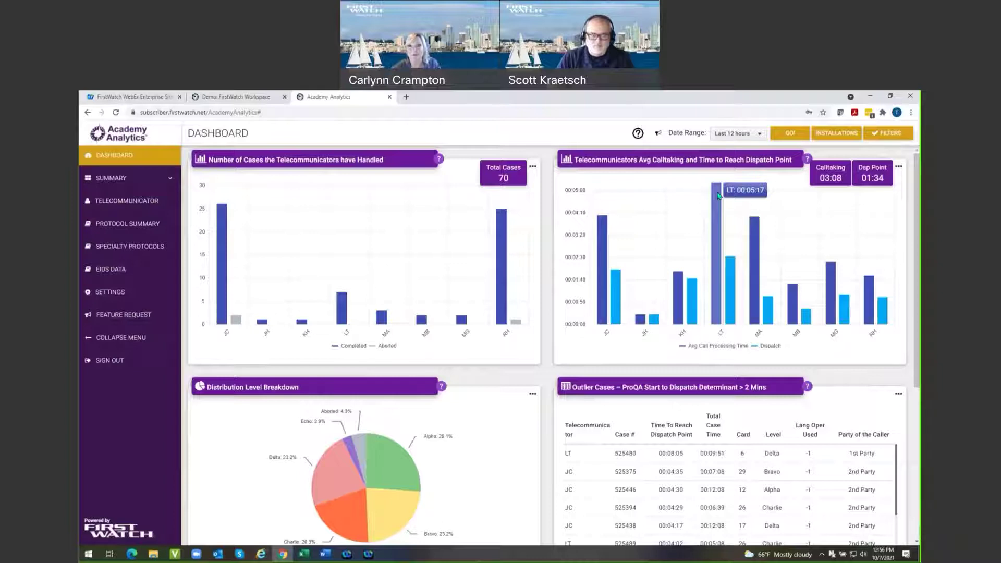
pyautogui.scroll(-1, 720, 362)
pyautogui.scroll(-2, 720, 362)
pyautogui.scroll(2, 660, 242)
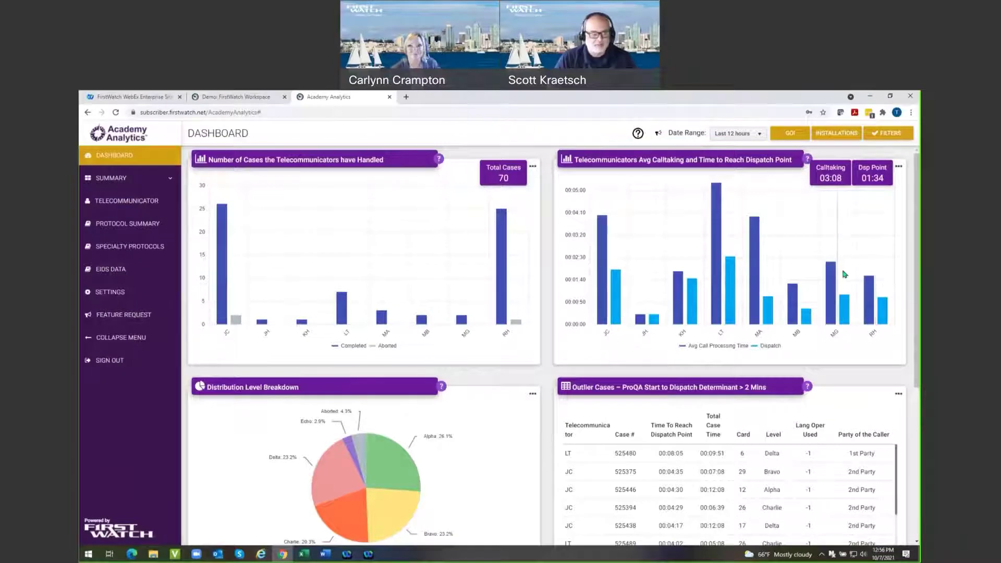
pyautogui.scroll(-3, 834, 292)
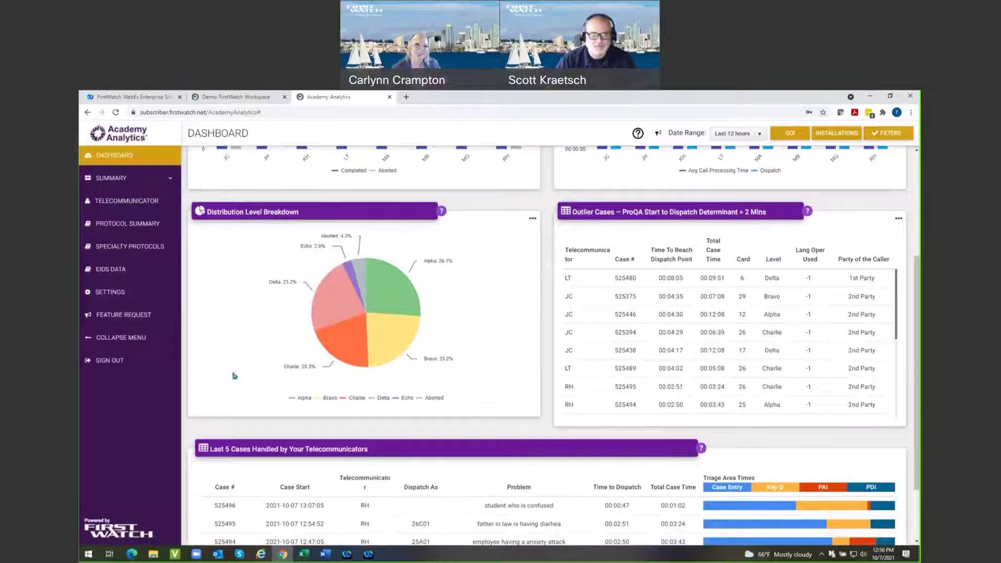
pyautogui.click(420, 399)
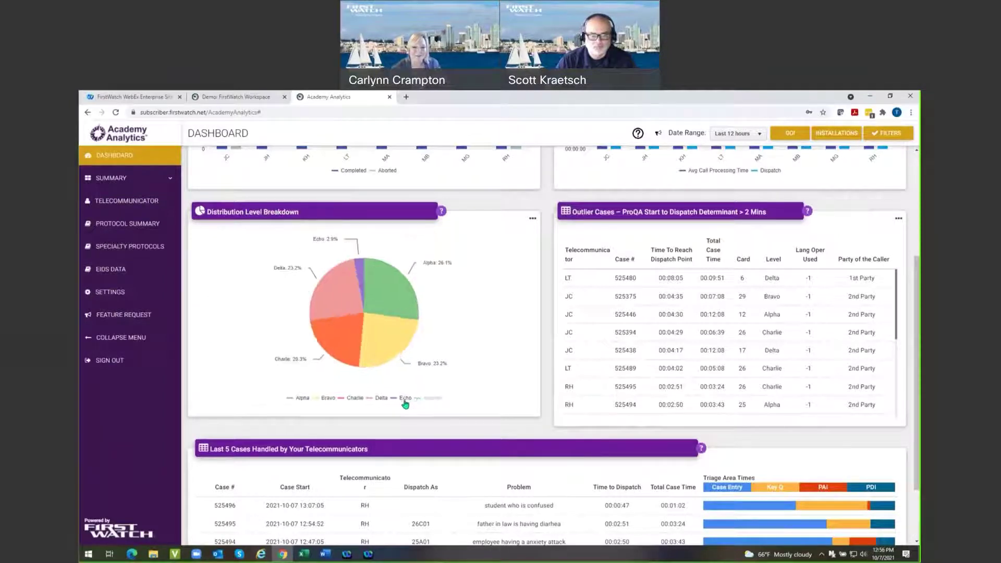
pyautogui.click(395, 400)
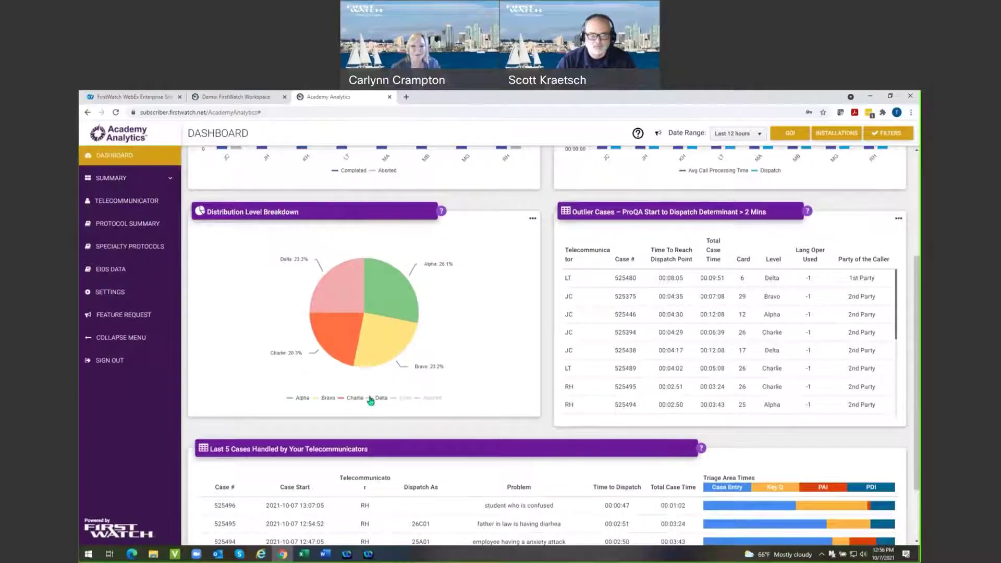
pyautogui.click(370, 399)
pyautogui.click(340, 399)
pyautogui.click(318, 399)
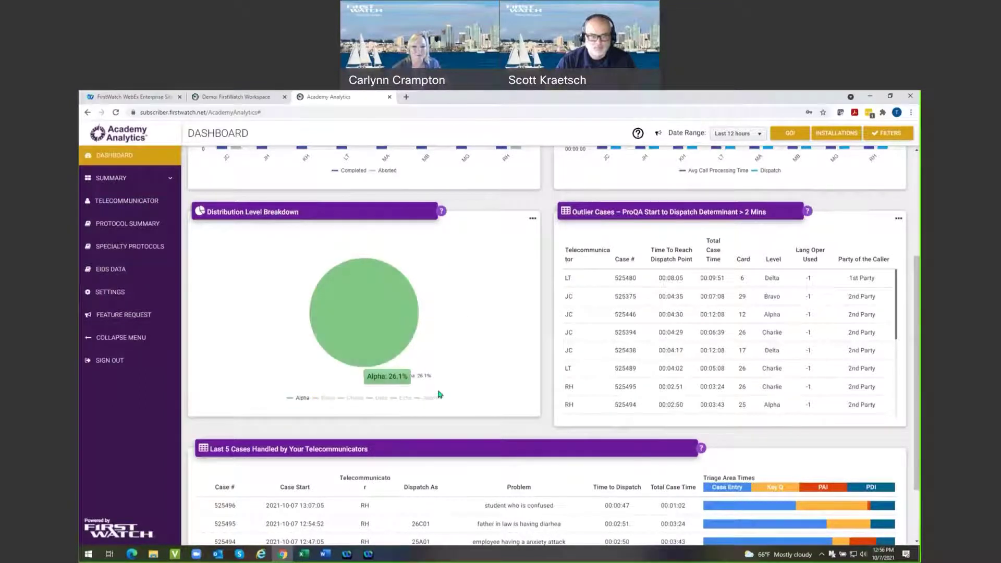
pyautogui.moveTo(423, 385)
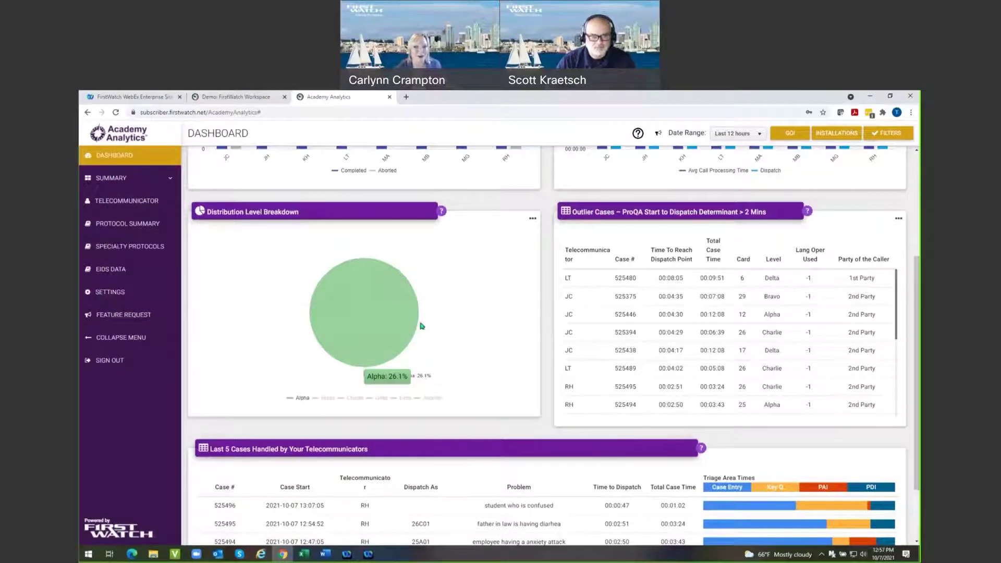
pyautogui.click(320, 398)
pyautogui.click(360, 398)
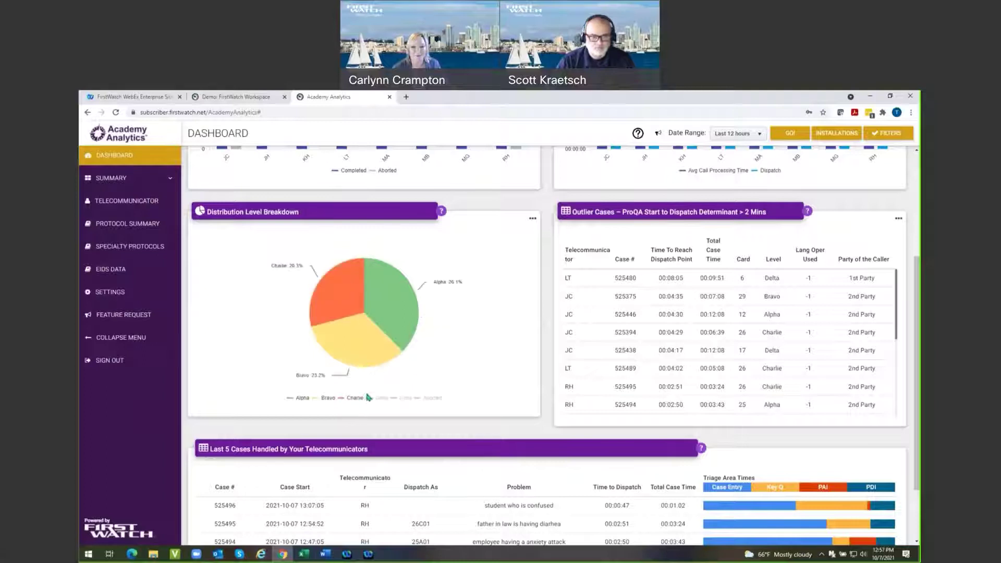
pyautogui.click(372, 398)
pyautogui.click(405, 399)
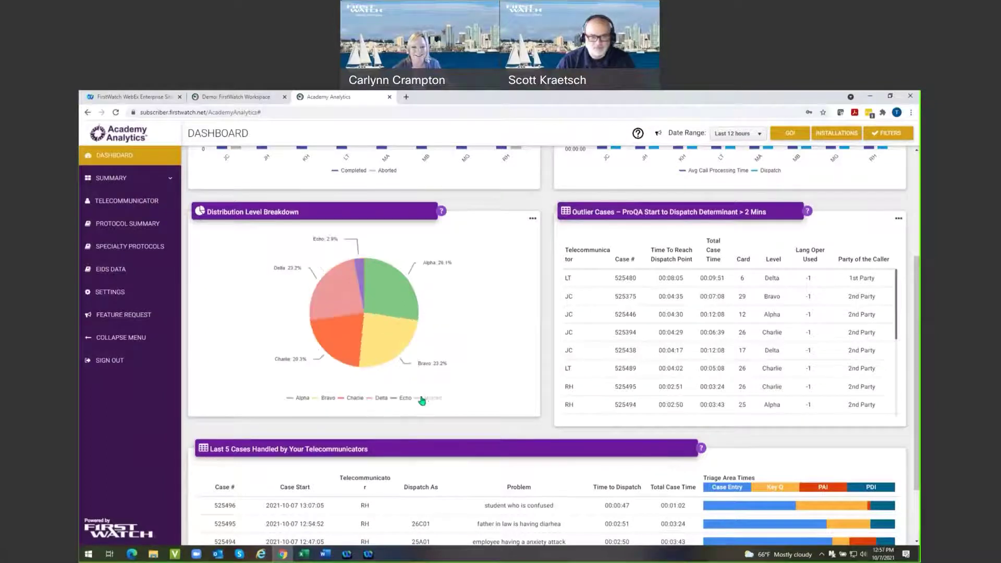
pyautogui.click(431, 398)
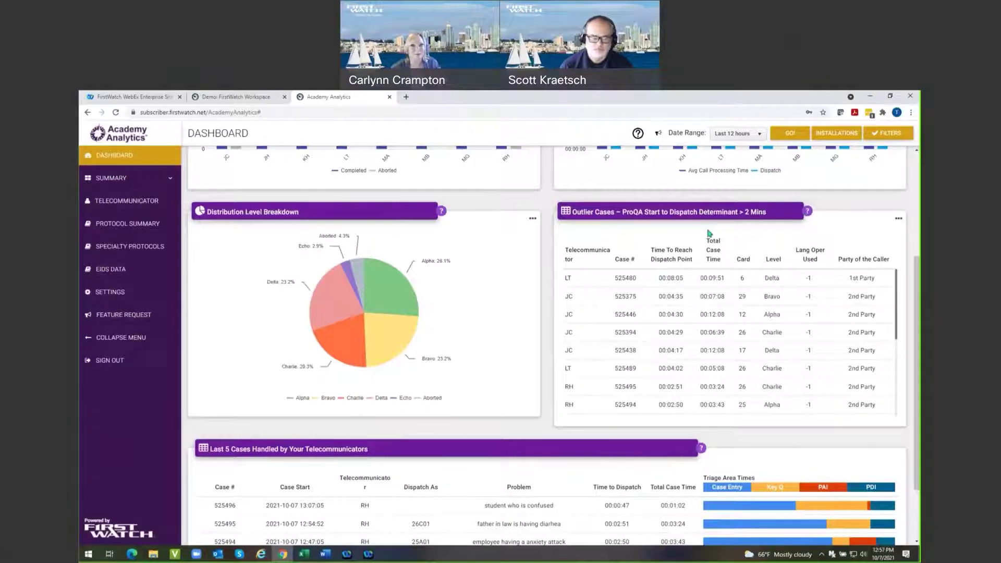
pyautogui.scroll(-3, 772, 359)
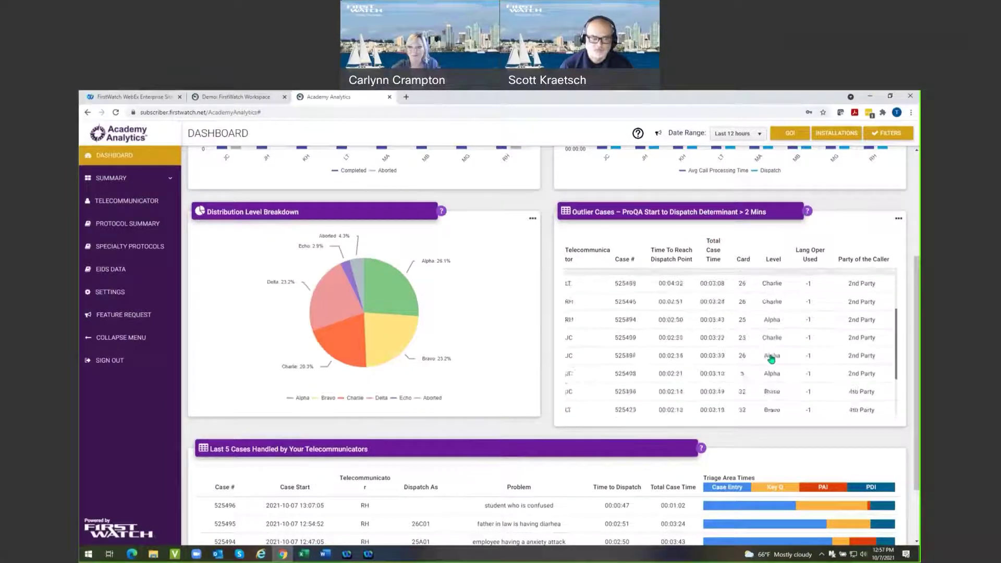
pyautogui.scroll(-2, 520, 435)
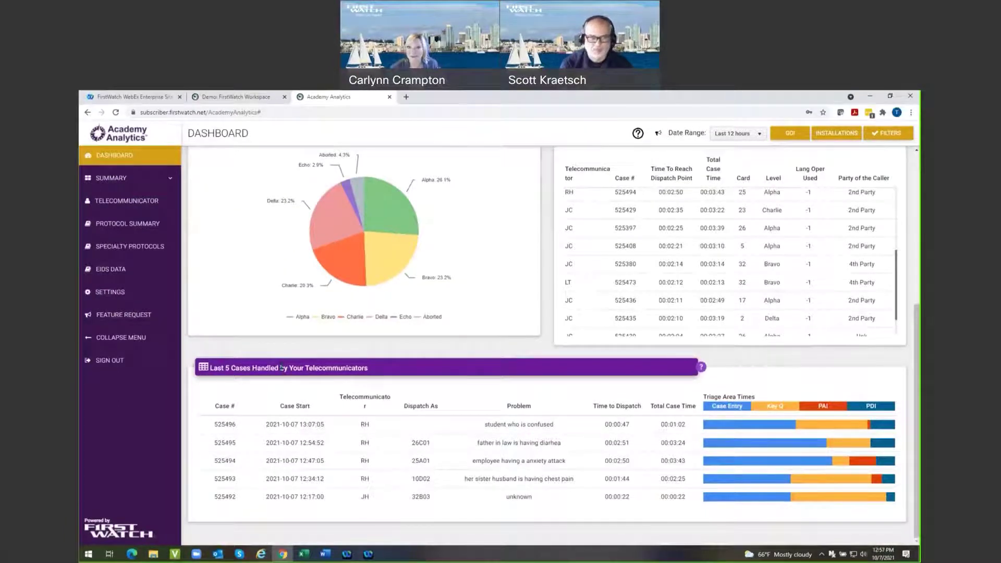
pyautogui.moveTo(729, 426)
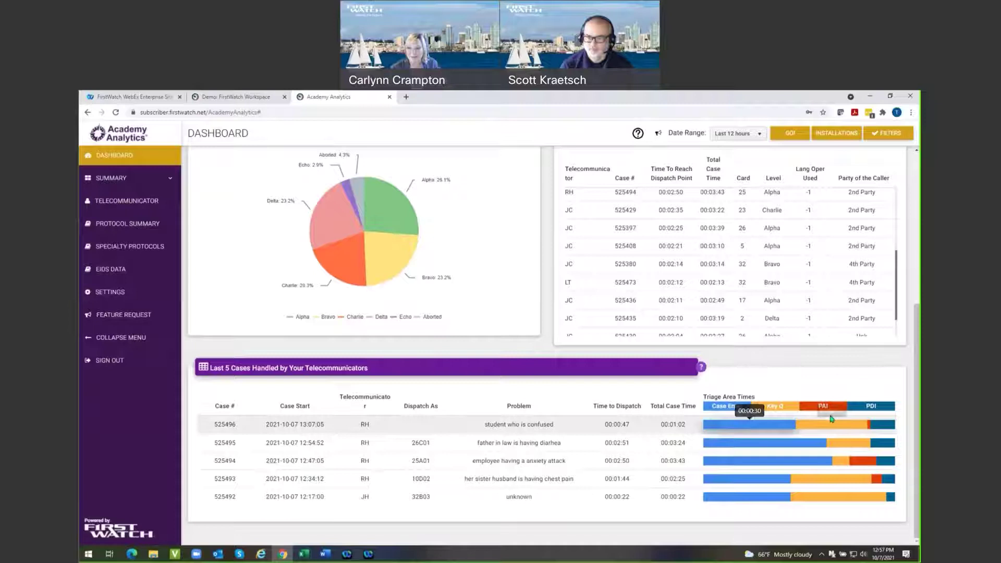
pyautogui.moveTo(835, 425)
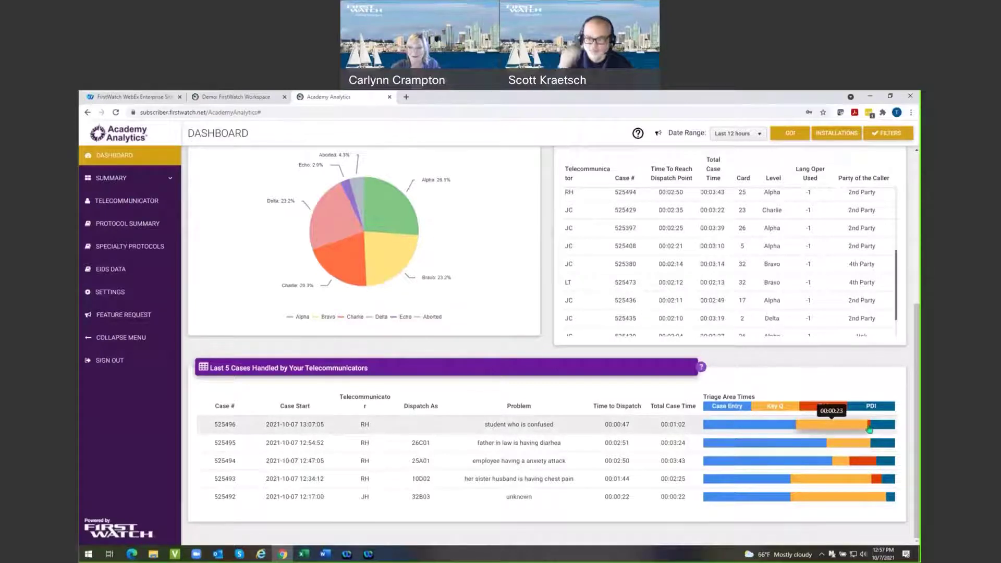
pyautogui.moveTo(876, 428)
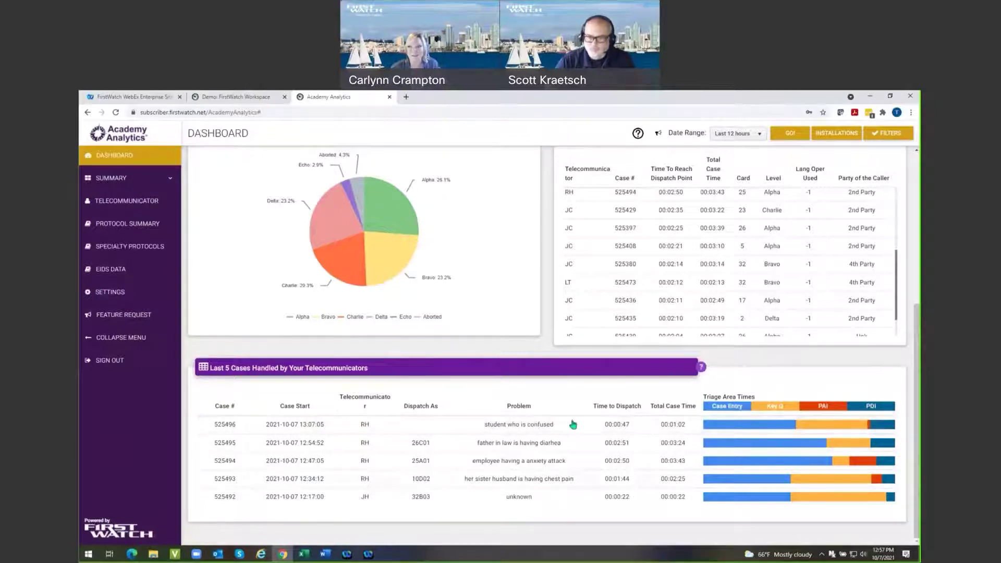
pyautogui.scroll(1, 569, 420)
pyautogui.scroll(5, 569, 420)
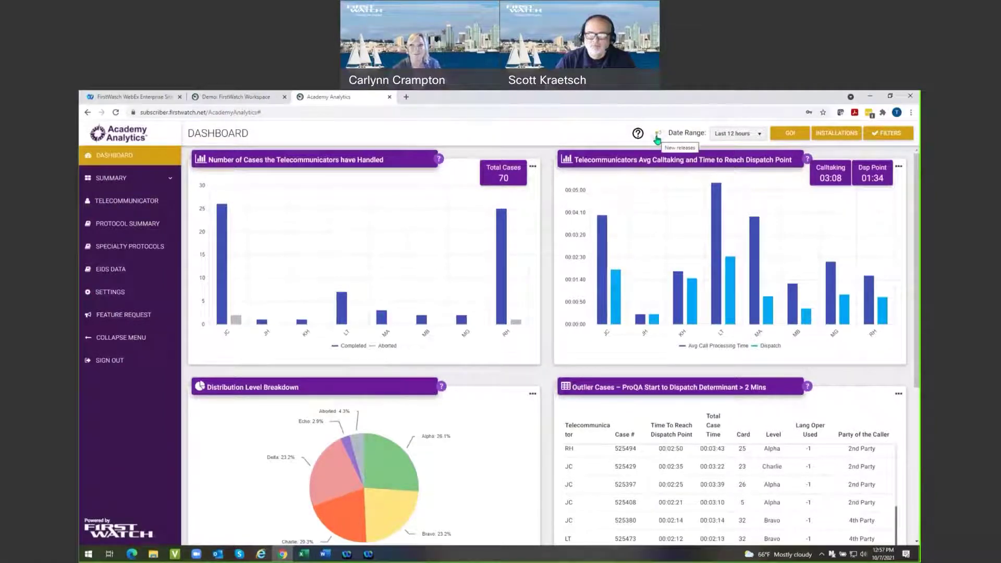
pyautogui.click(658, 136)
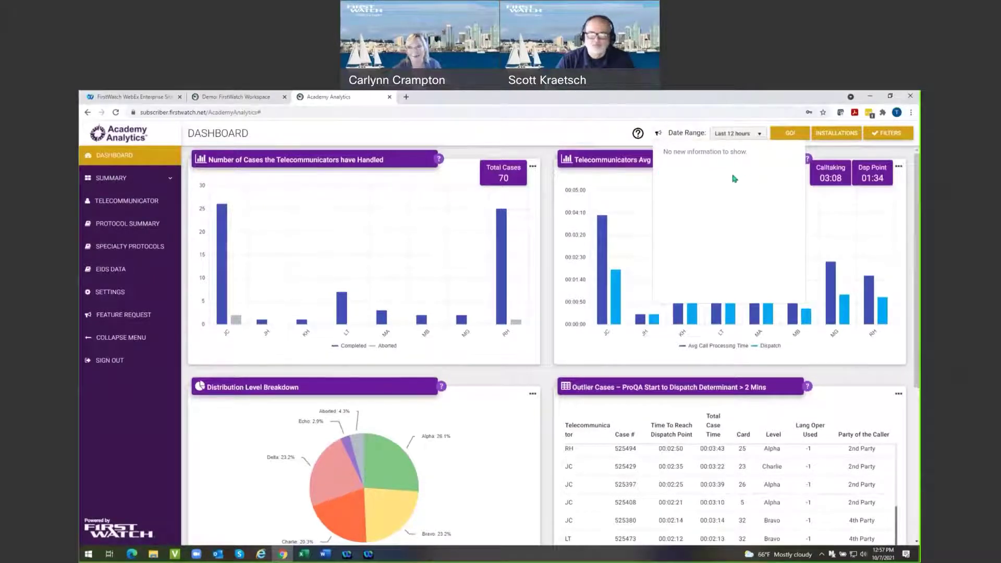
# Close the empty New releases notes panel.
pyautogui.click(584, 132)
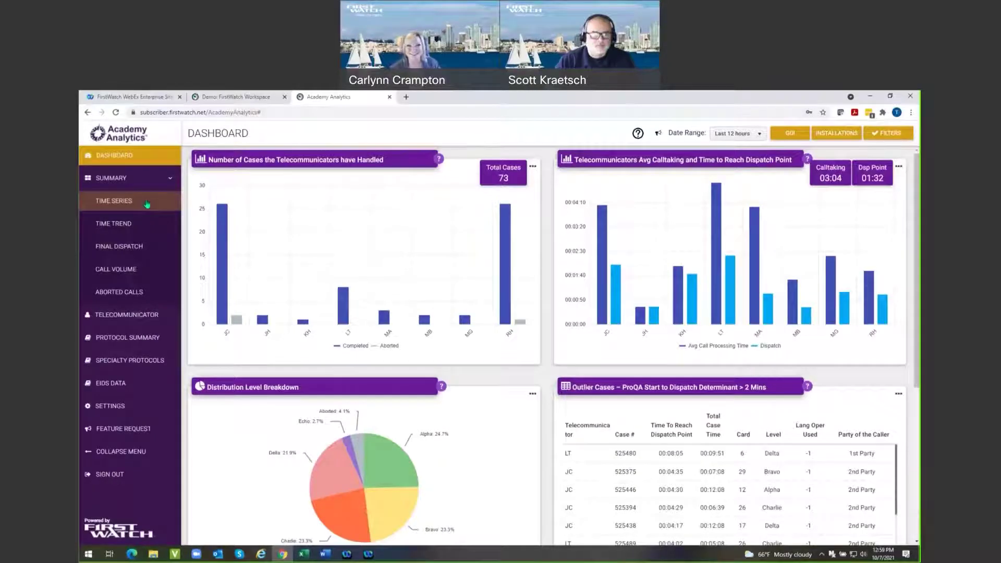
# Load the Time Series page and scroll down to the Call Volume by Month and DOW charts.
pyautogui.click(105, 201)
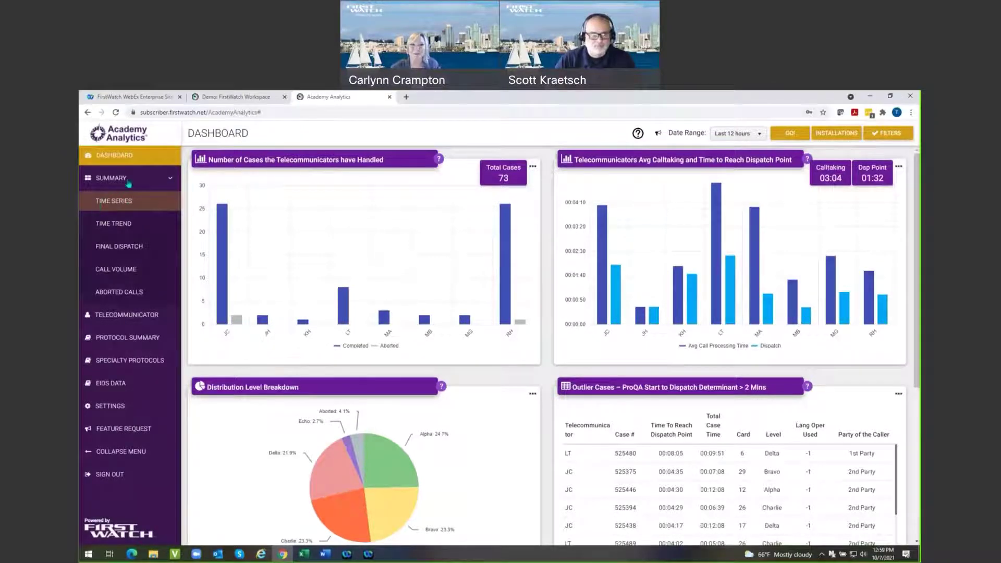
pyautogui.click(112, 203)
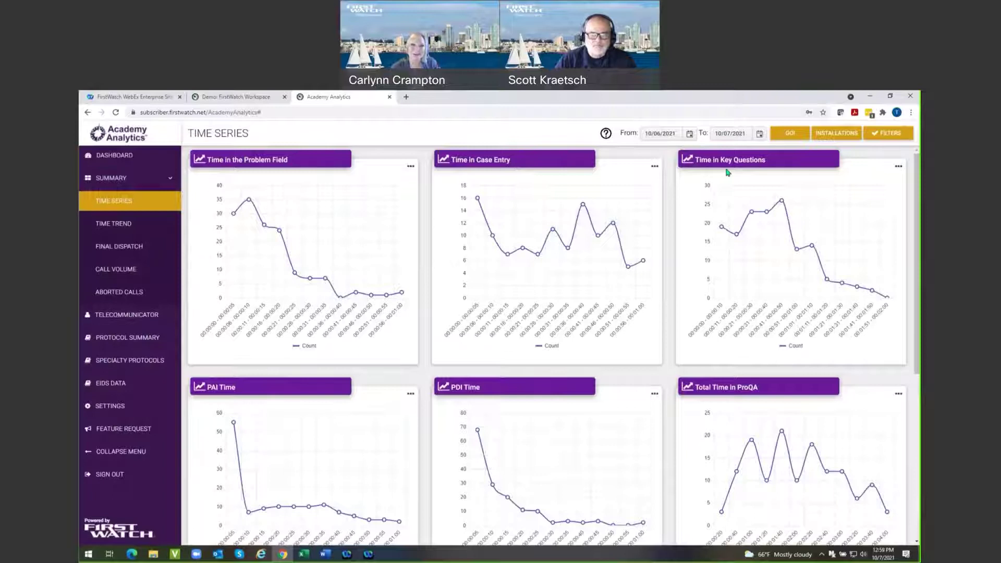
pyautogui.scroll(-2, 301, 459)
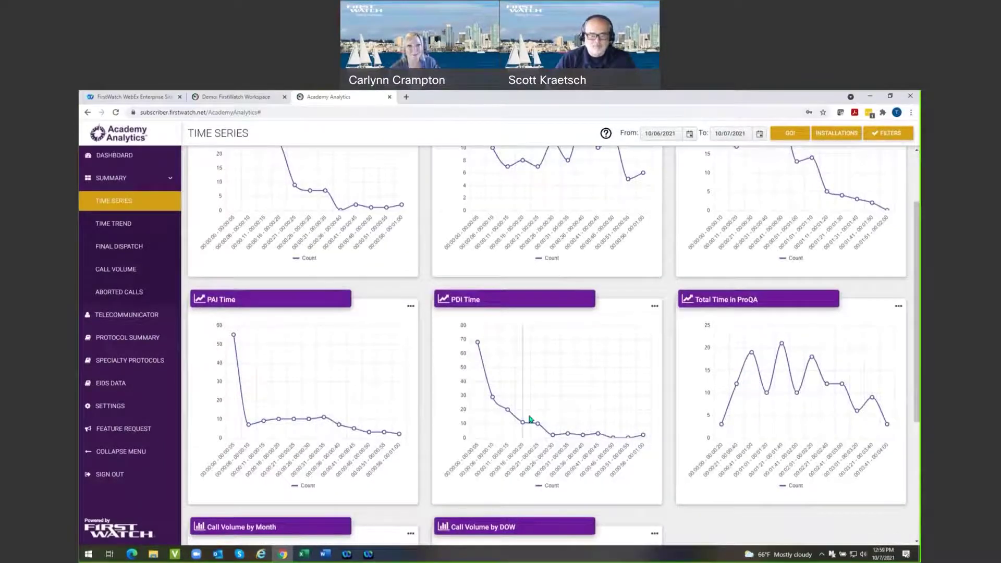
pyautogui.scroll(-1, 698, 393)
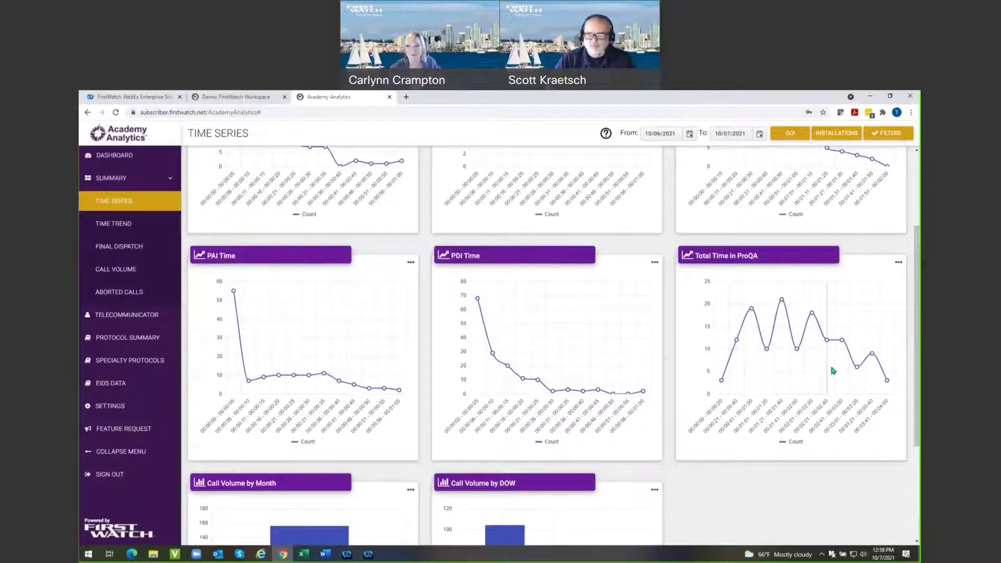
pyautogui.scroll(-3, 833, 370)
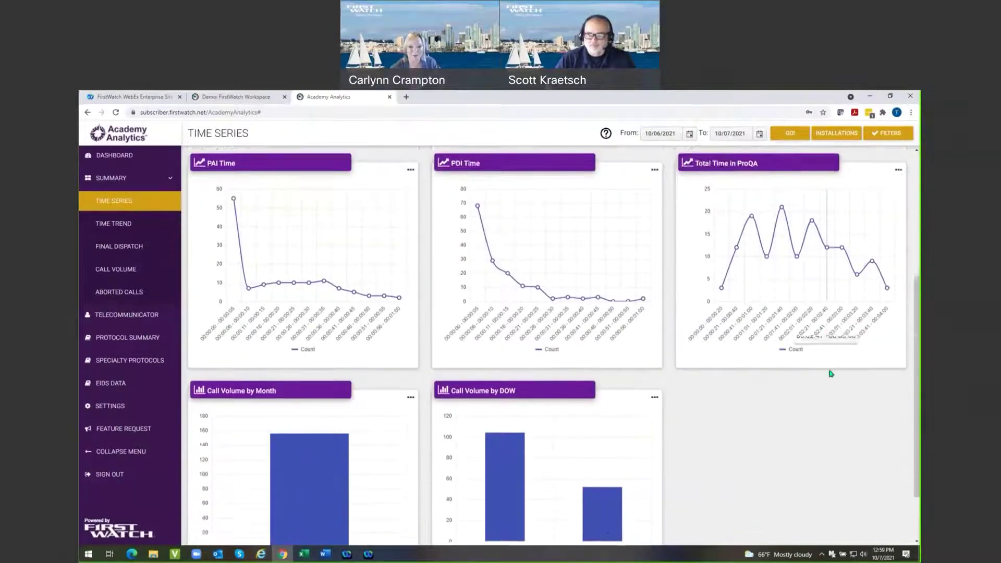
pyautogui.moveTo(333, 499)
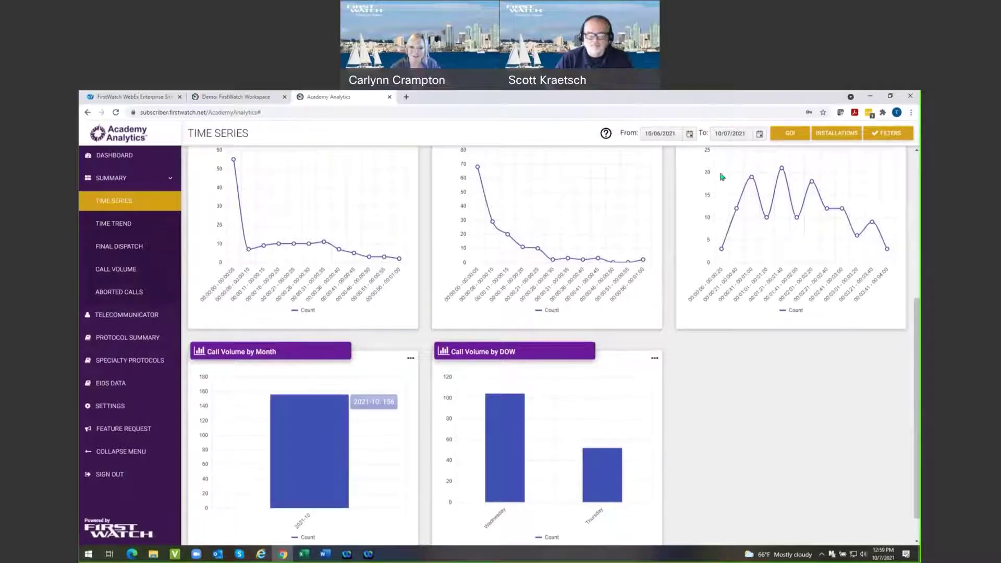
pyautogui.click(689, 135)
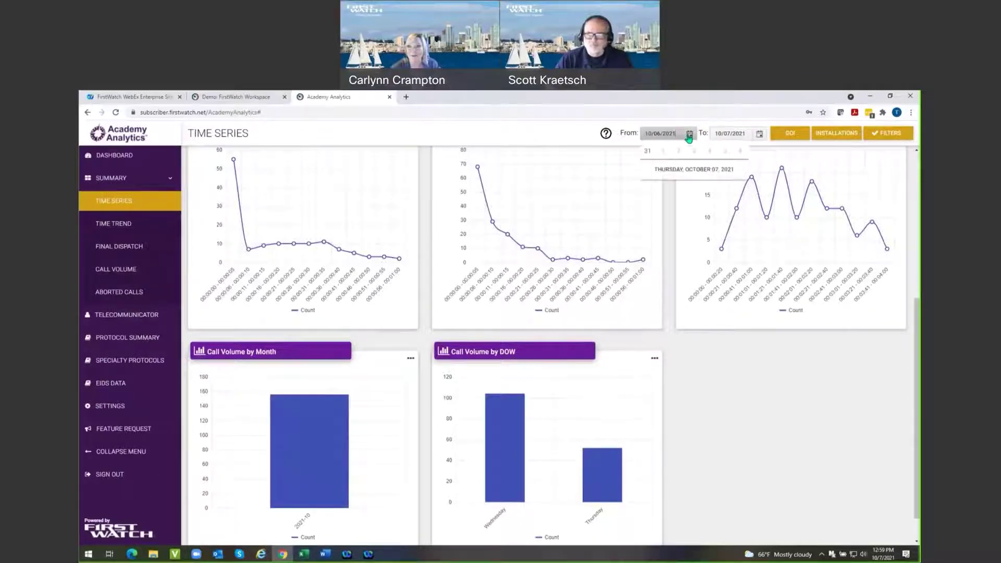
# Set the start date to July 1, 2021 and reload the charts.
pyautogui.click(646, 152)
pyautogui.click(647, 151)
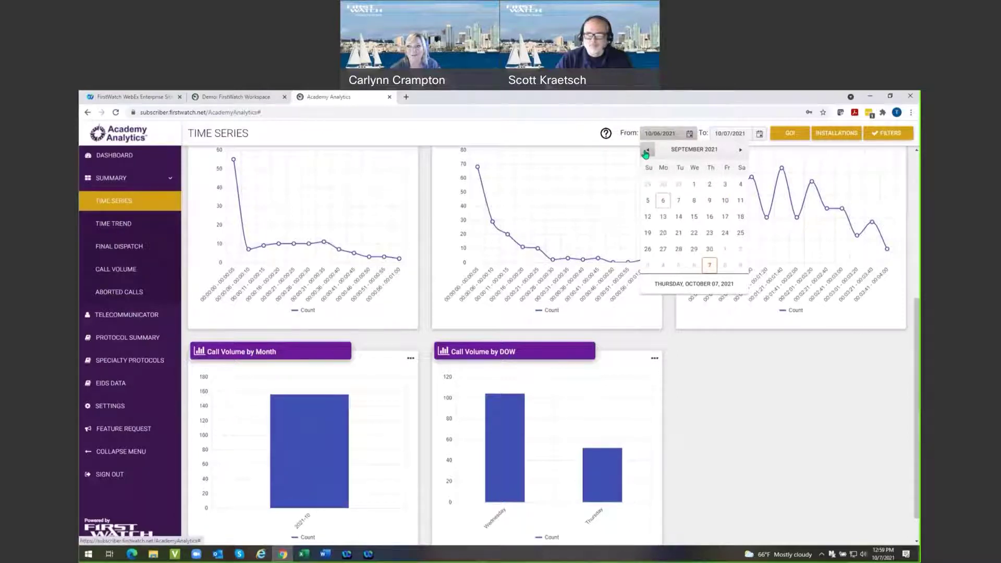
pyautogui.click(647, 151)
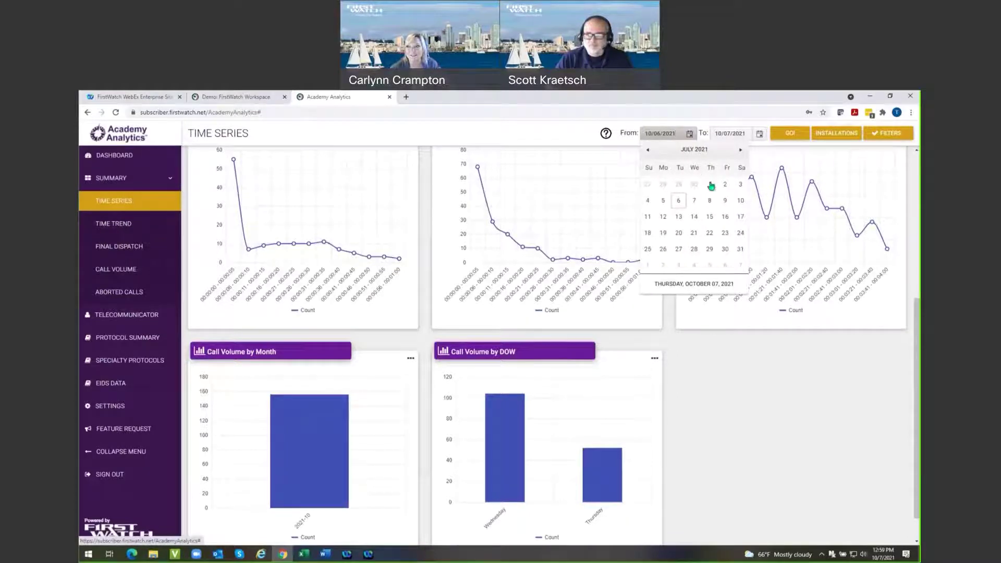
pyautogui.click(706, 184)
pyautogui.click(790, 135)
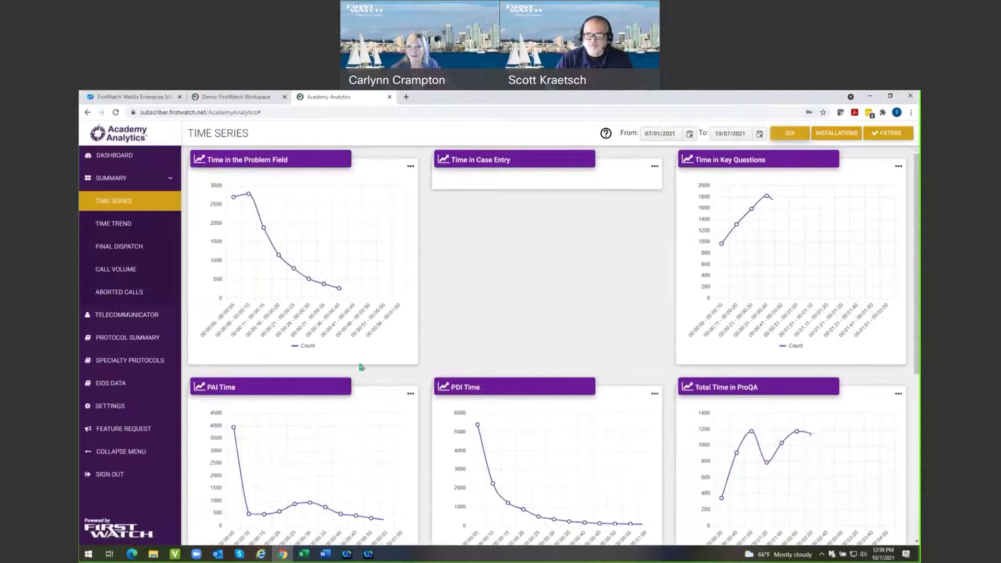
# Scroll to the July–October 2021 Call Volume charts and open the Call Volume by Month options.
pyautogui.scroll(-2, 401, 461)
pyautogui.scroll(-3, 401, 461)
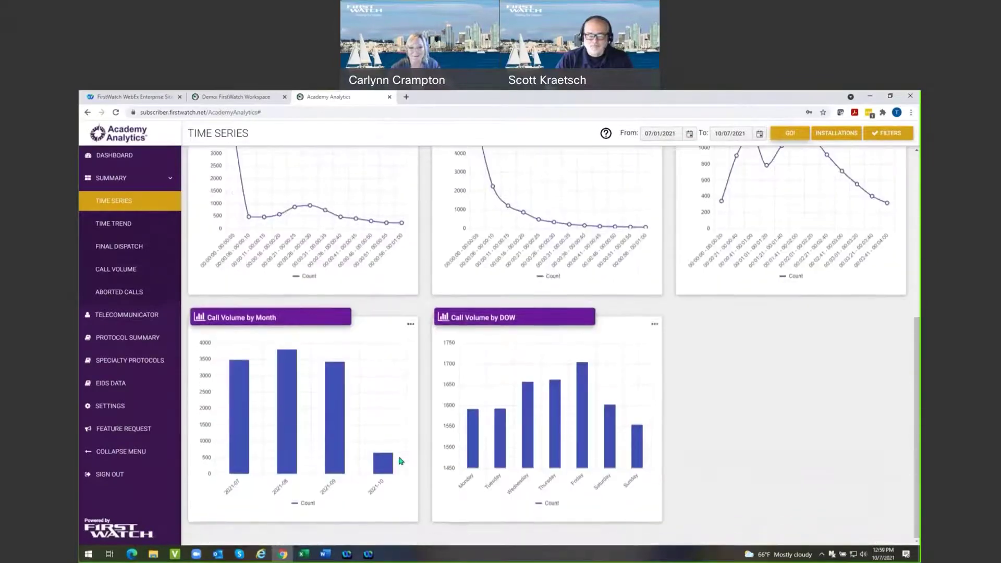
pyautogui.moveTo(304, 362)
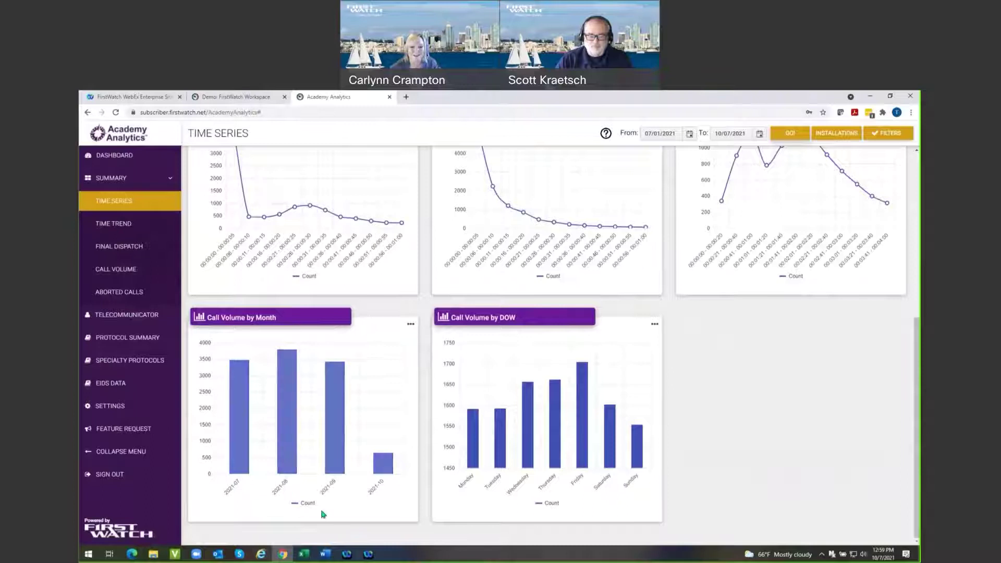
pyautogui.moveTo(381, 472)
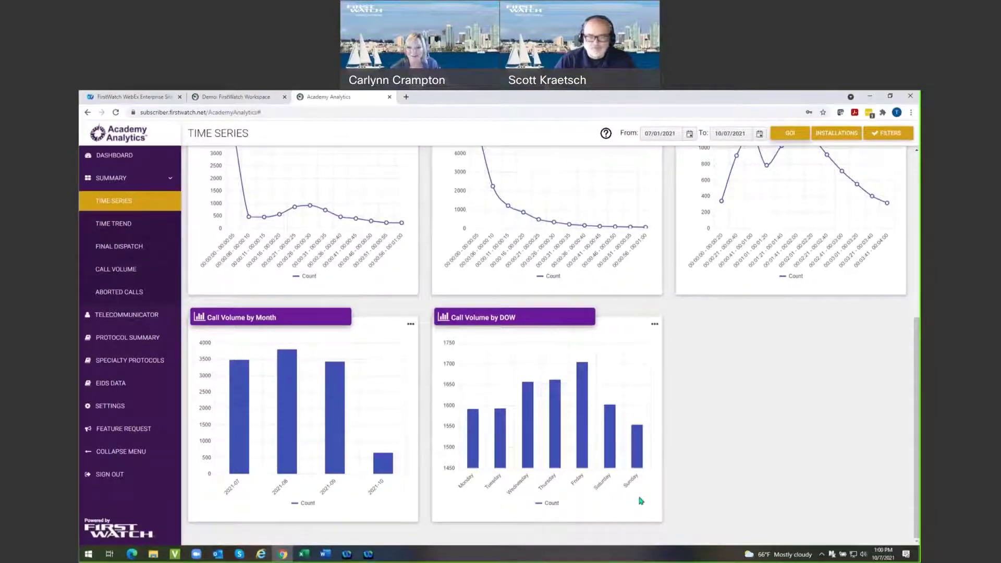
pyautogui.click(411, 325)
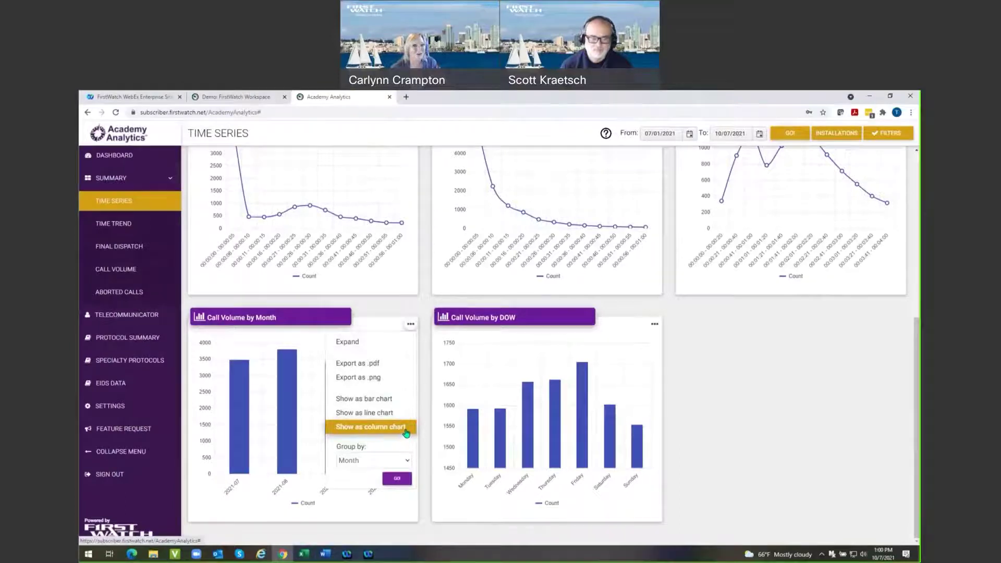
pyautogui.click(407, 461)
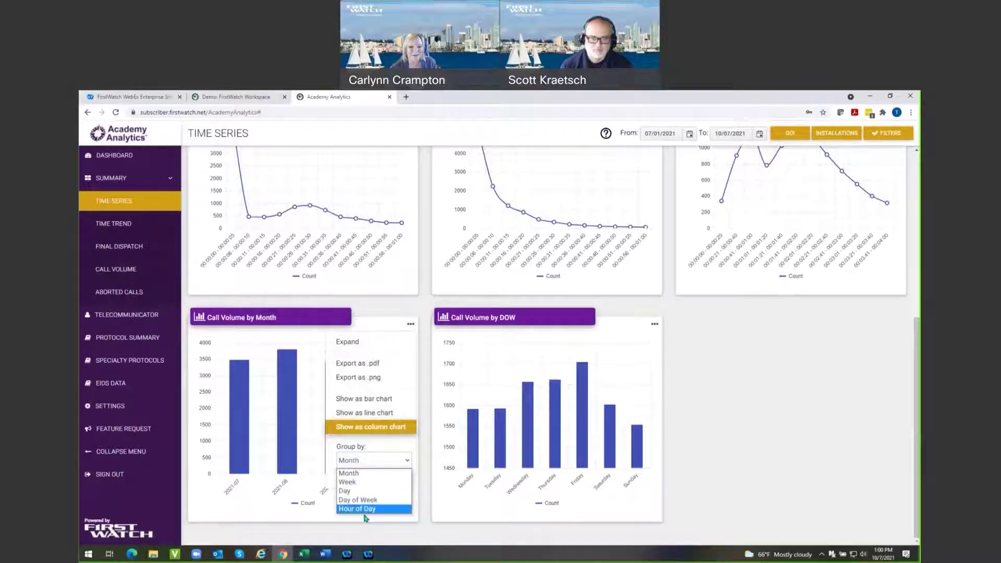
pyautogui.click(761, 458)
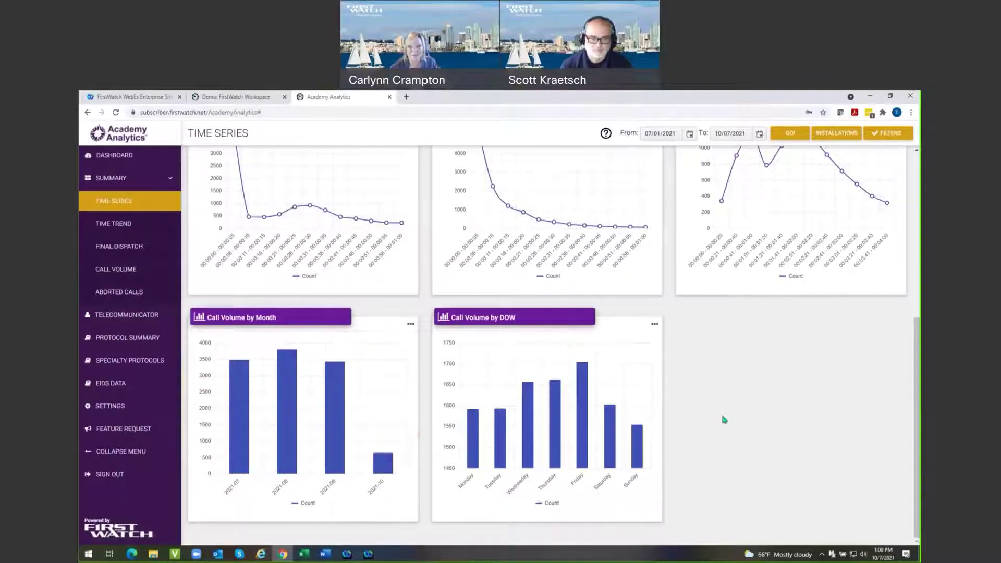
pyautogui.scroll(5, 563, 298)
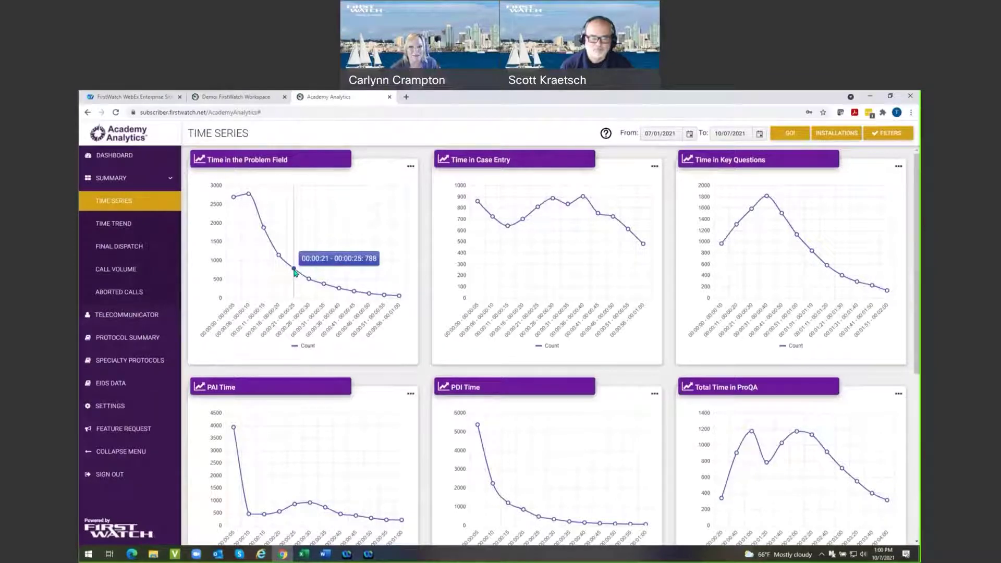
pyautogui.click(391, 256)
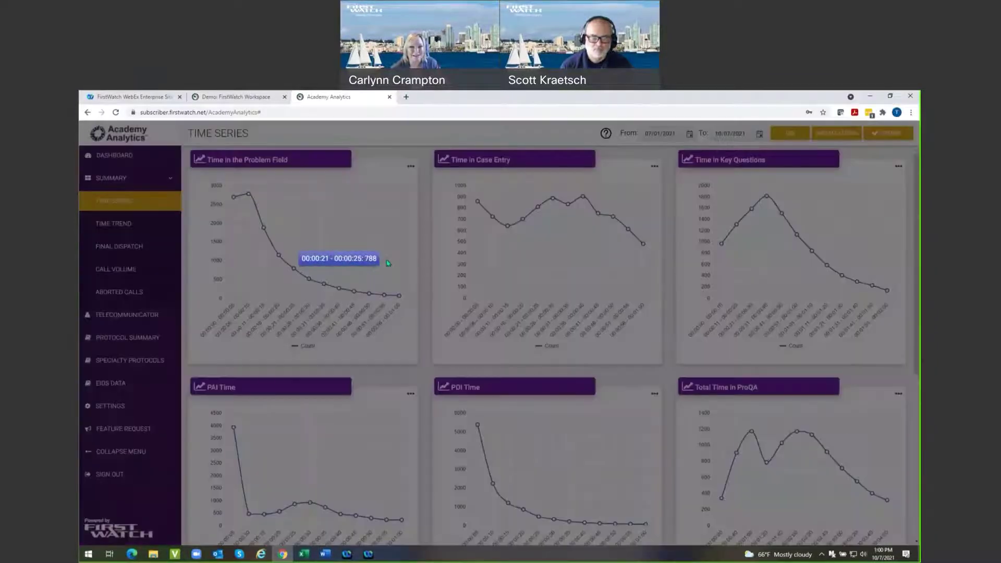
pyautogui.scroll(-5, 270, 286)
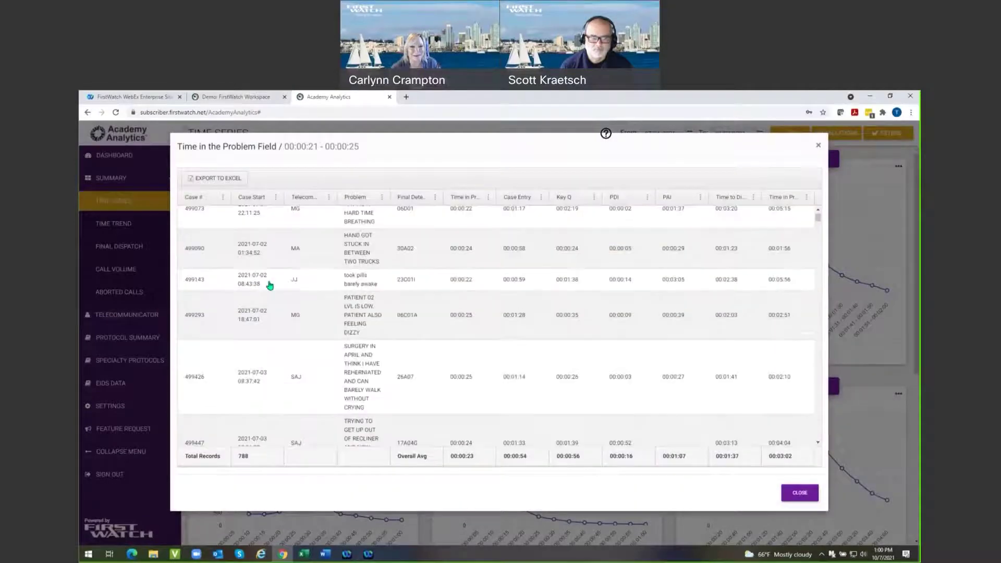
pyautogui.scroll(-3, 269, 285)
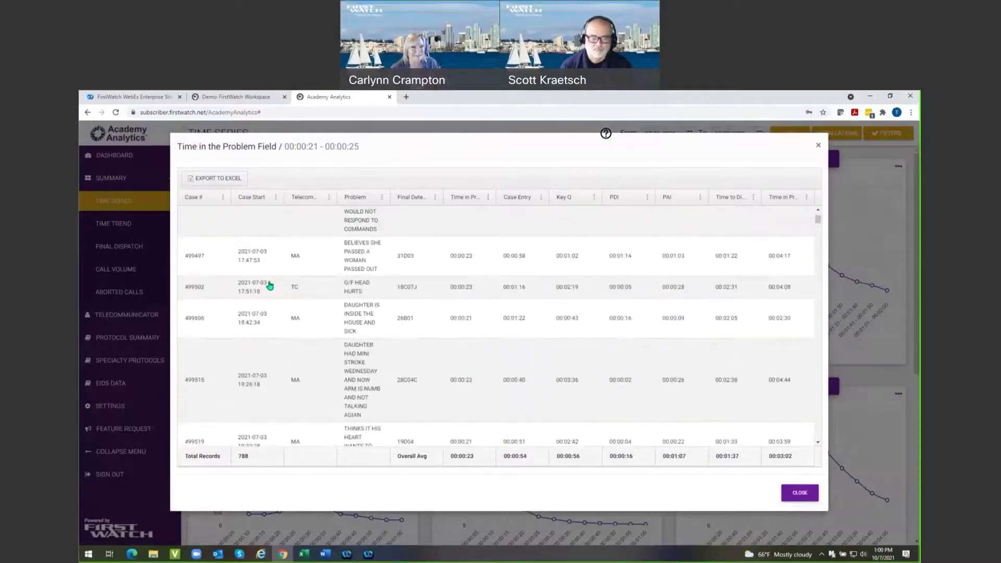
pyautogui.scroll(1, 270, 285)
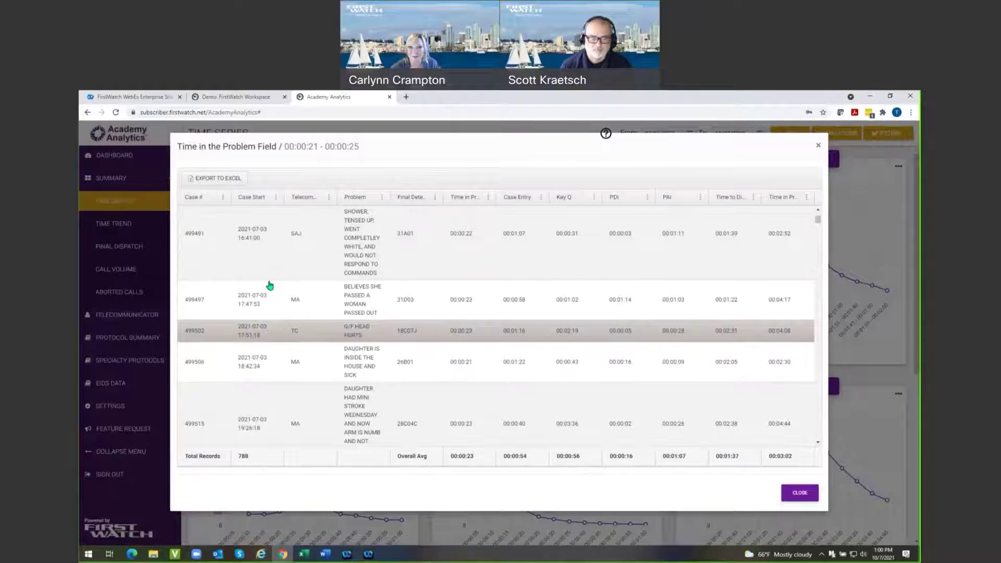
pyautogui.doubleClick(196, 235)
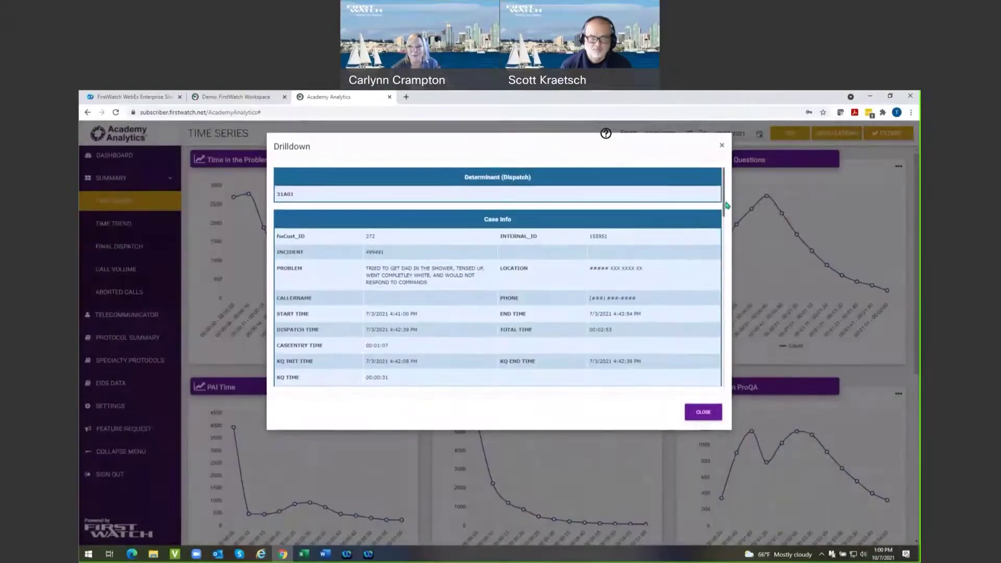
pyautogui.moveTo(725, 203); pyautogui.dragTo(702, 306)
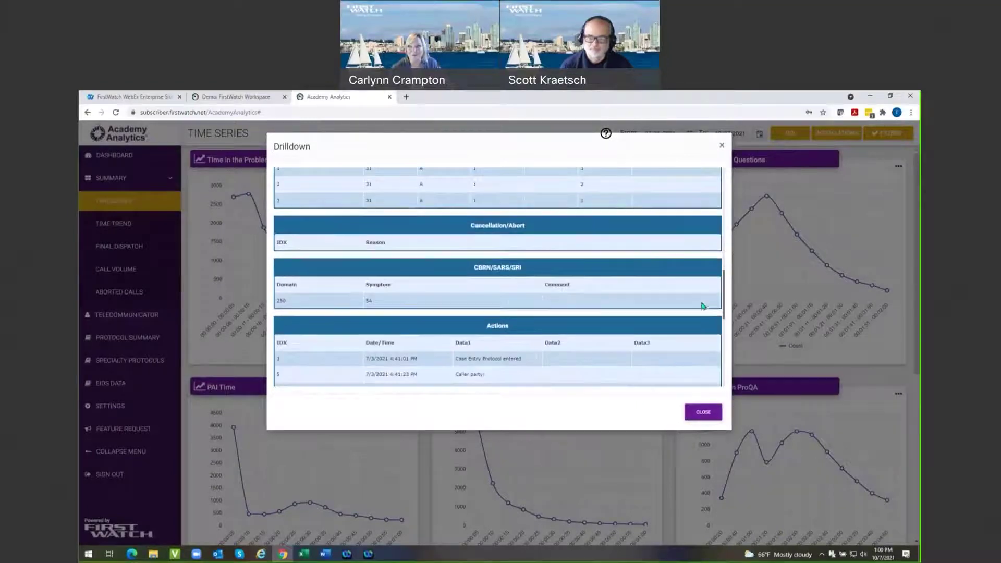
pyautogui.click(696, 413)
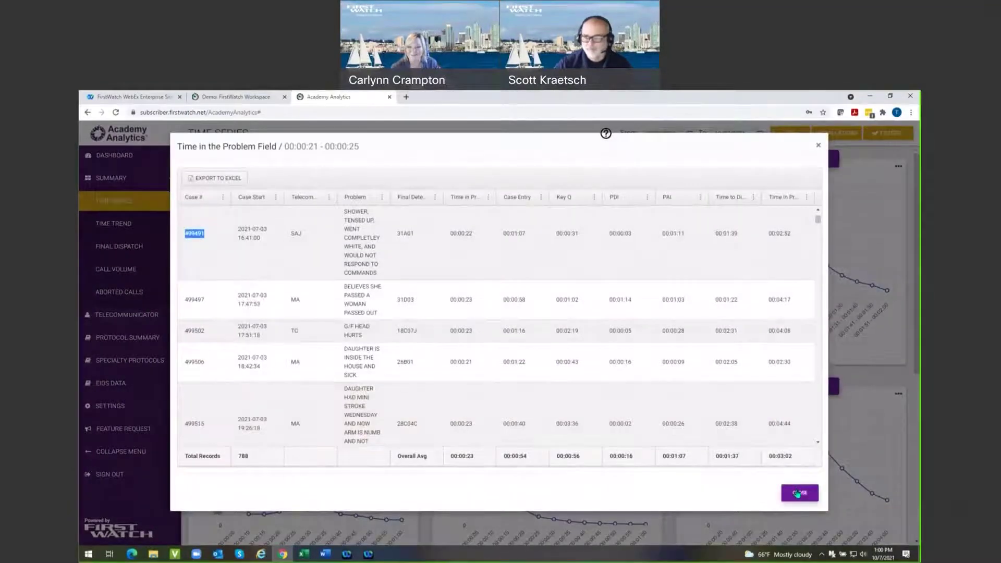
pyautogui.click(798, 490)
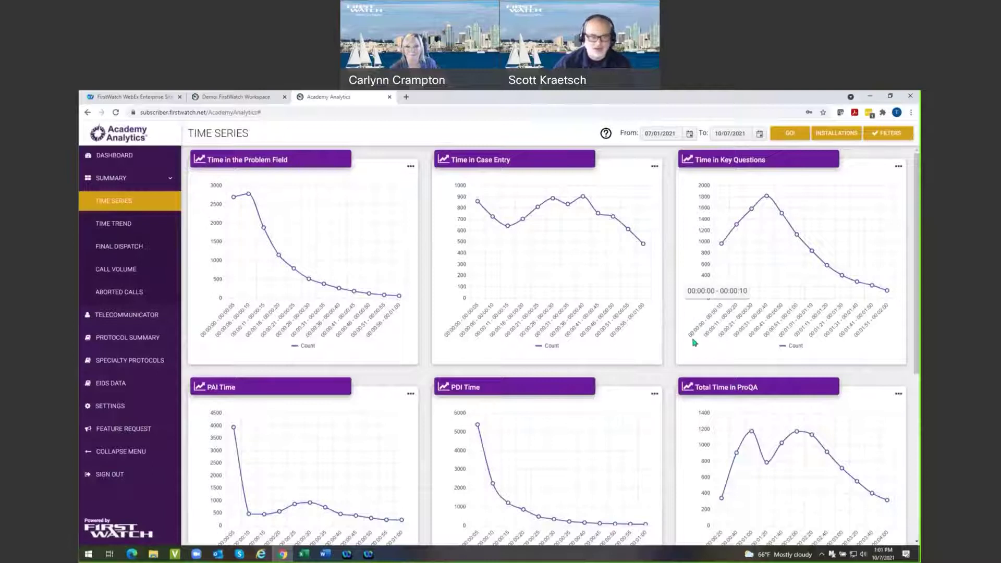
# Scroll the Time Series page down and back up, ending on the Time Trend charts.
pyautogui.scroll(-3, 736, 370)
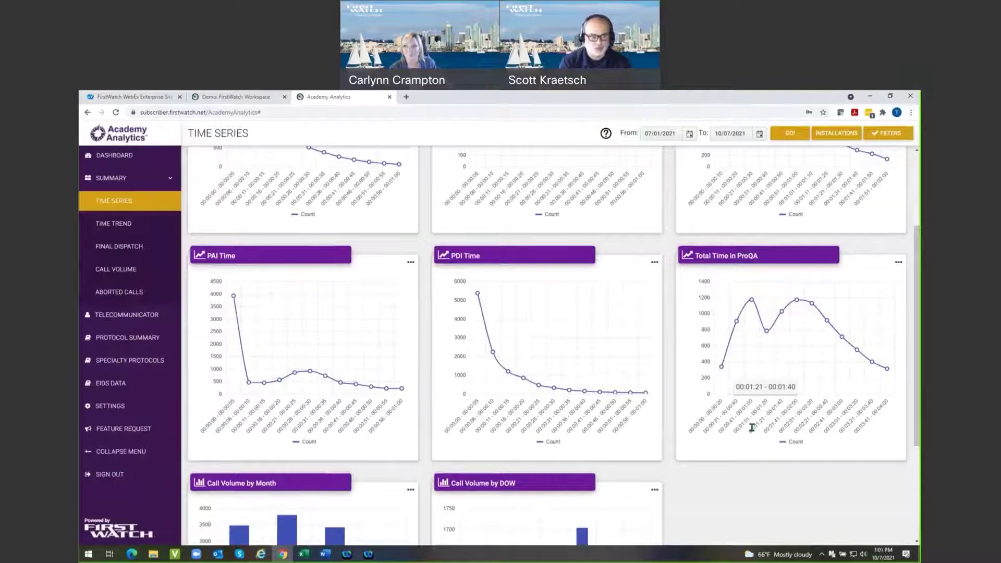
pyautogui.scroll(1, 751, 428)
pyautogui.moveTo(757, 329)
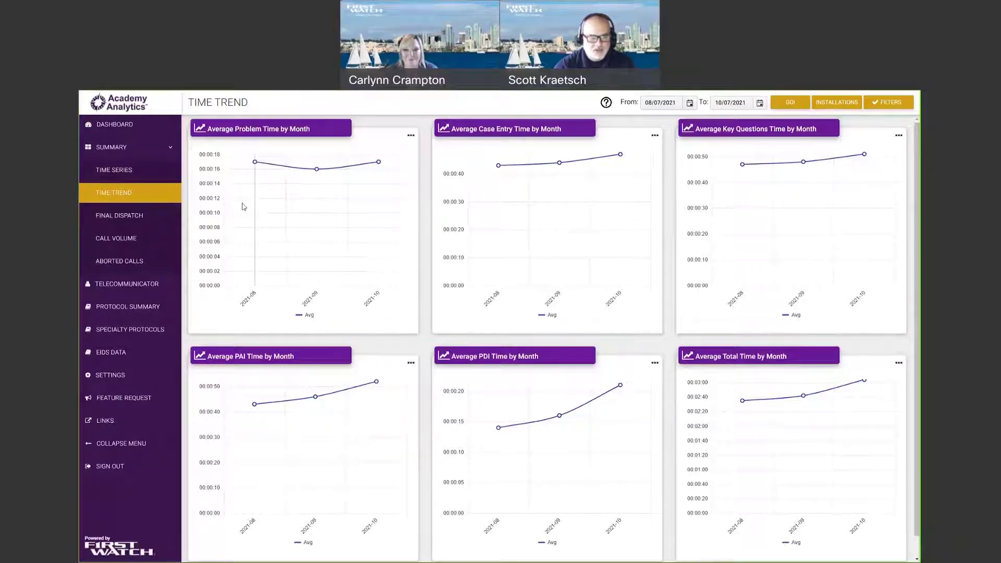
pyautogui.moveTo(256, 164)
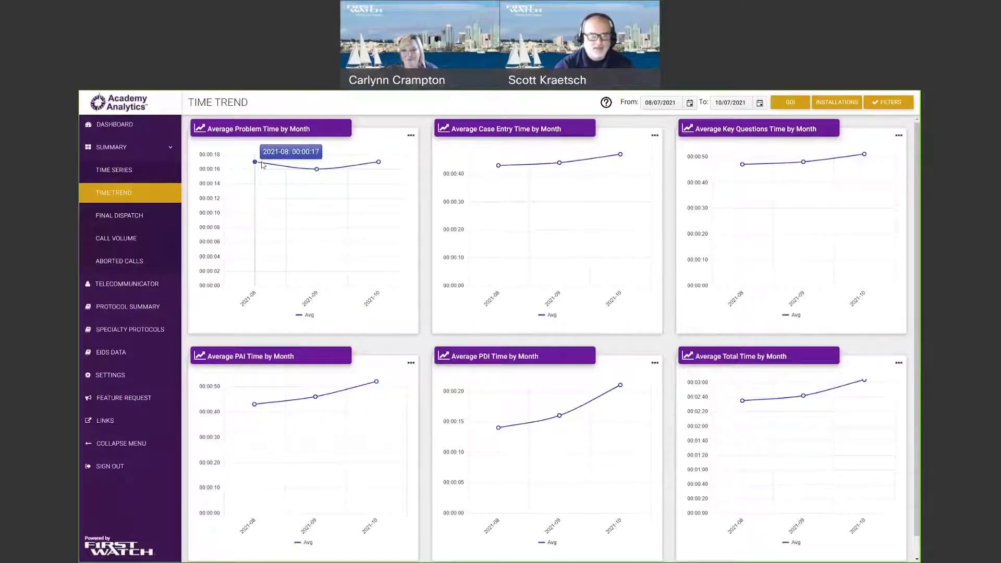
# Inspect the monthly values on Average Problem Time by Month and open that chart's options menu.
pyautogui.moveTo(316, 174)
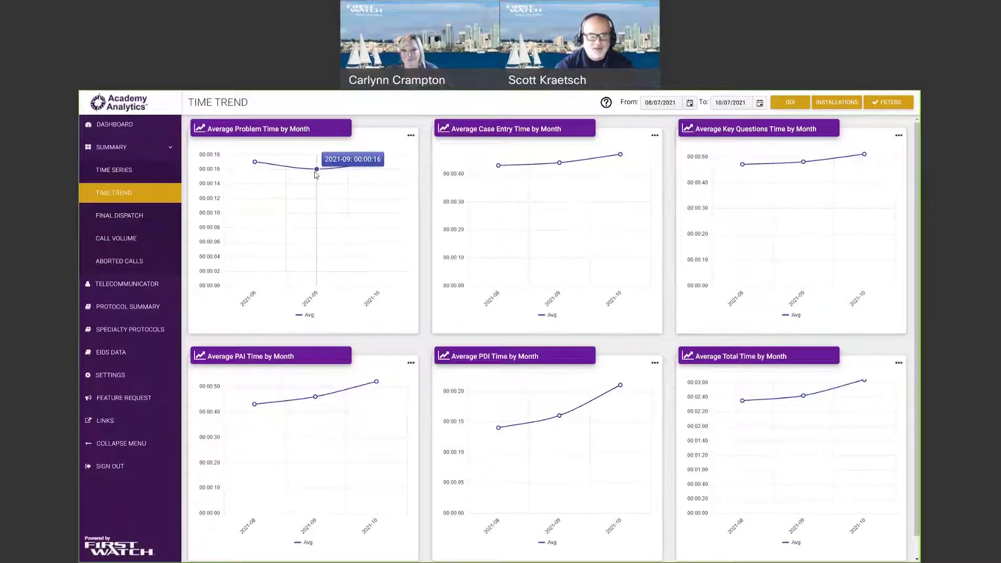
pyautogui.moveTo(379, 164)
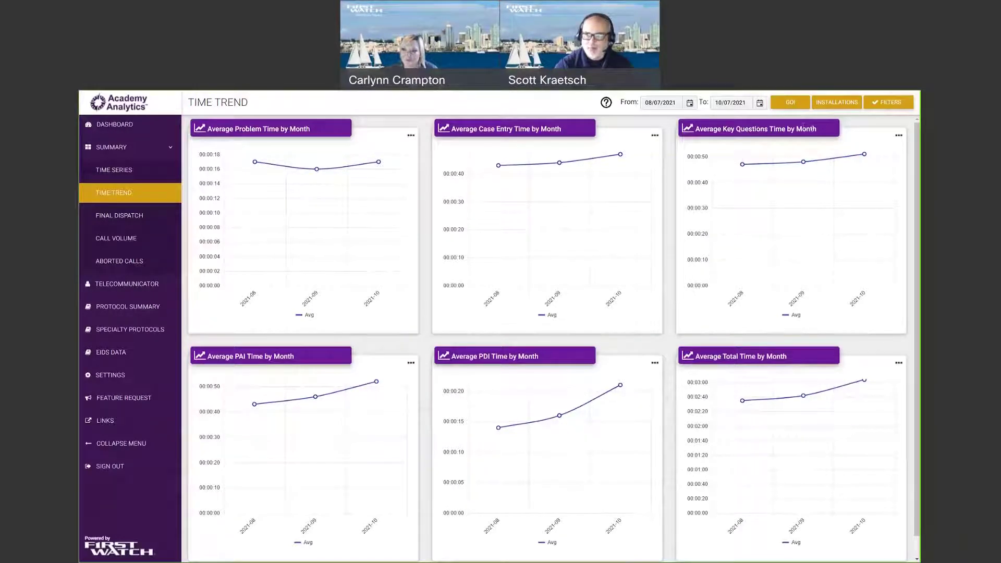
pyautogui.scroll(-1, 243, 334)
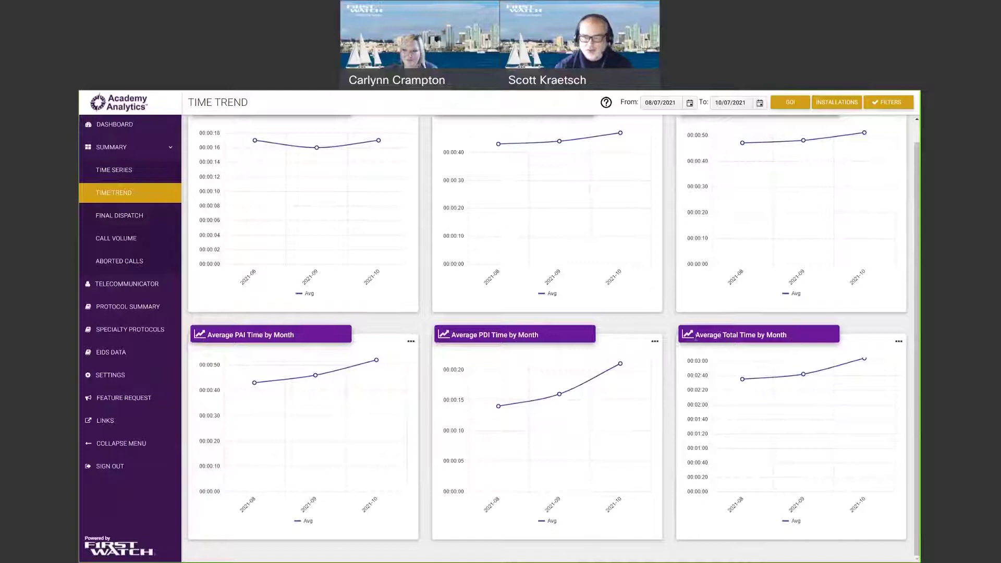
pyautogui.scroll(1, 330, 335)
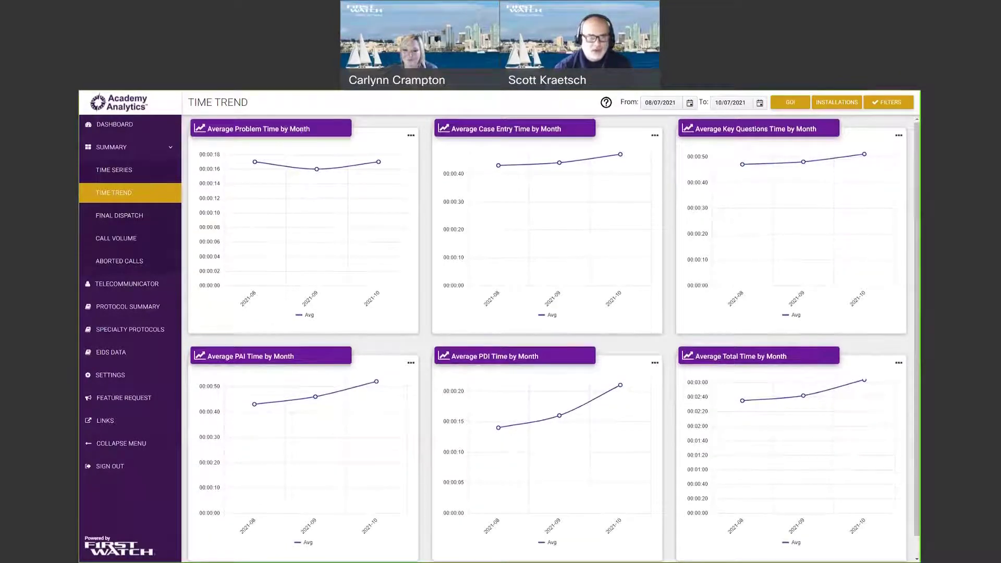
pyautogui.click(411, 136)
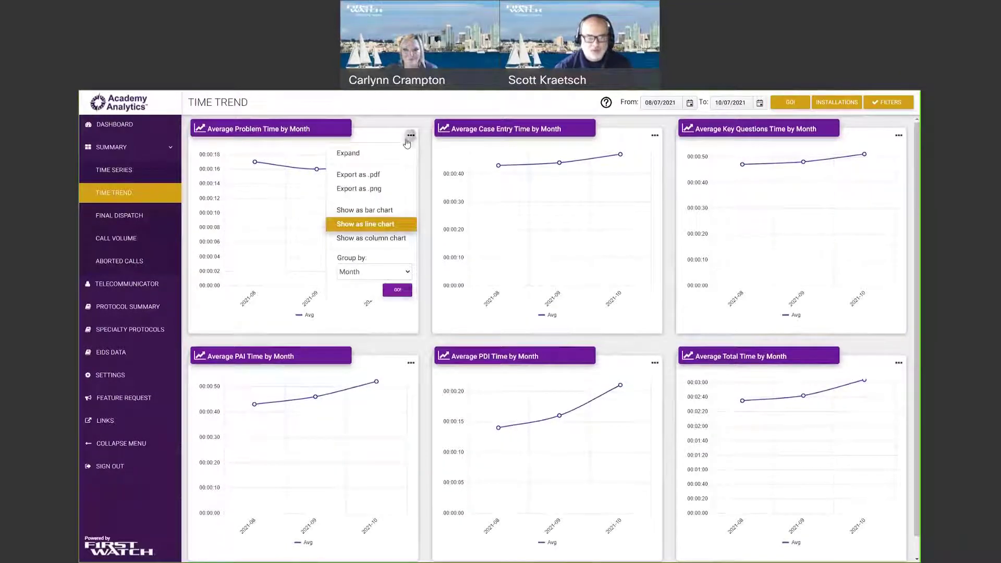
# Check the chart's Group by choices, then close the menu without regrouping.
pyautogui.click(359, 272)
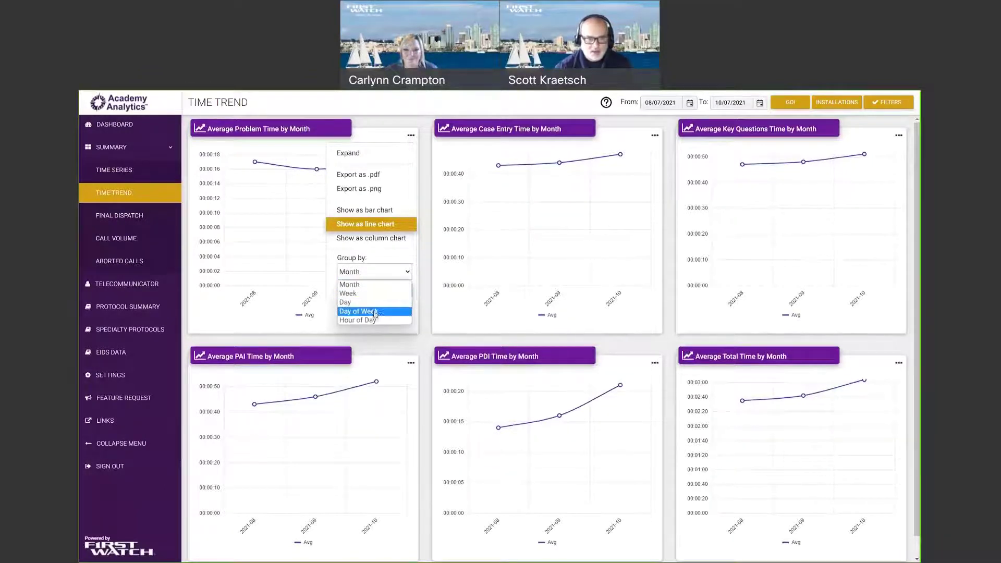
pyautogui.click(379, 255)
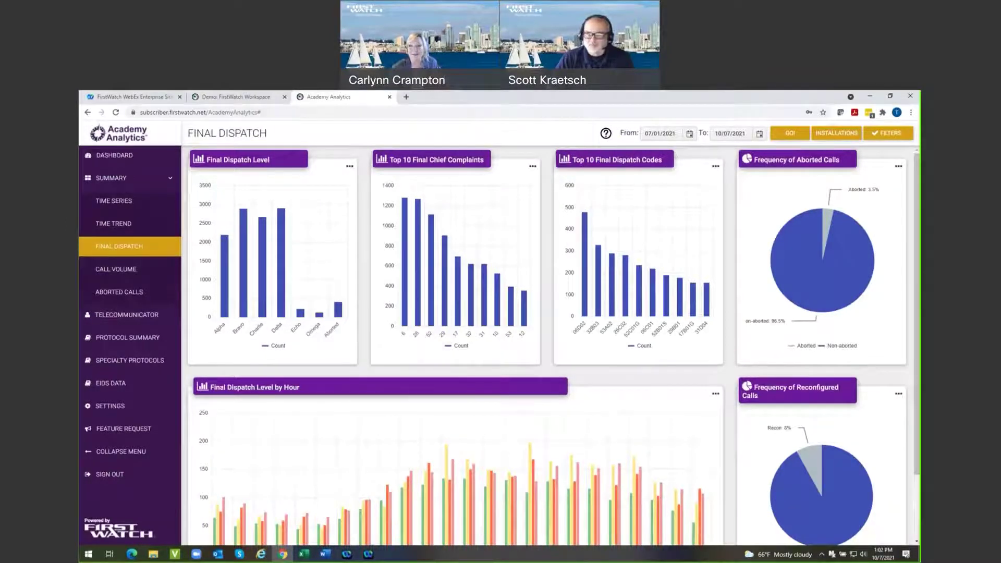
pyautogui.moveTo(831, 226)
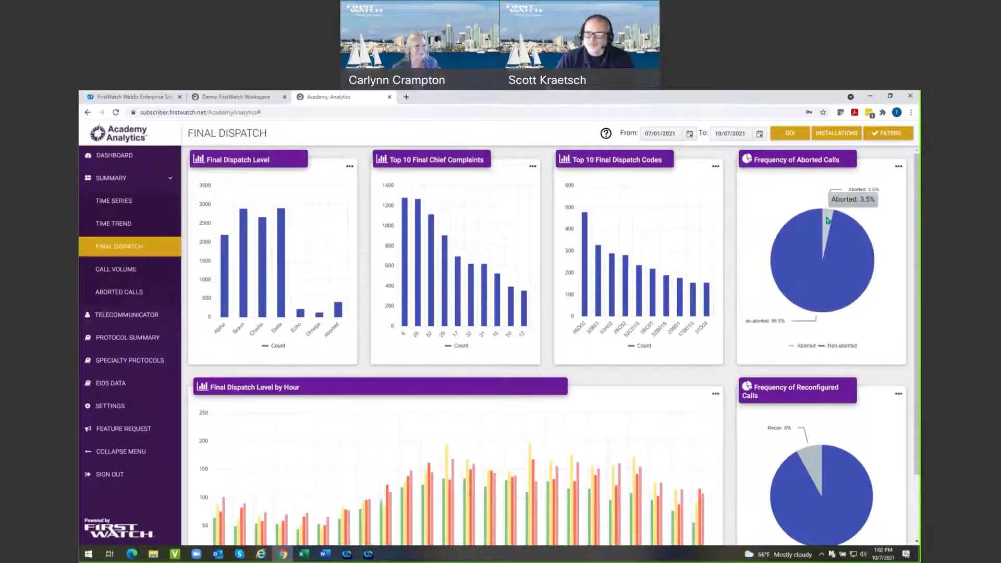
# View the 399 aborted call records from the Aborted pie slice, then close the list.
pyautogui.click(828, 220)
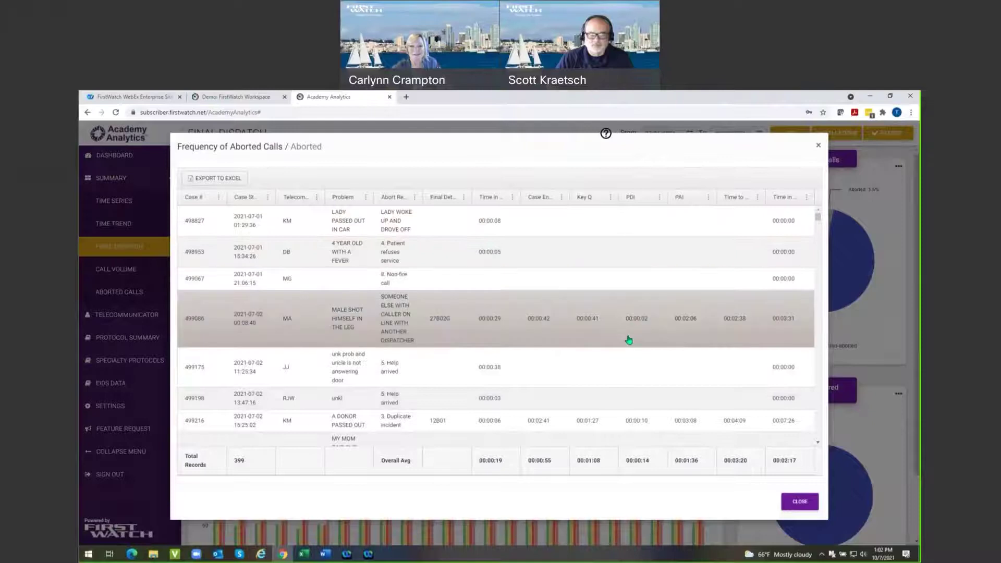
pyautogui.click(820, 145)
# Hide the Omega, Delta, Charlie, Bravo and Alpha bars so only Echo remains in the hourly chart.
pyautogui.scroll(-2, 669, 496)
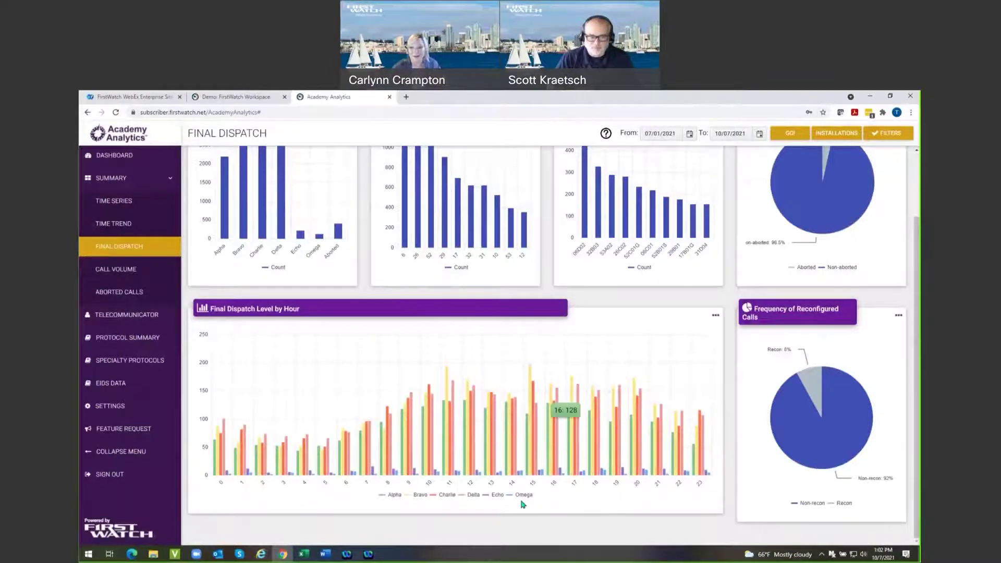
pyautogui.click(506, 498)
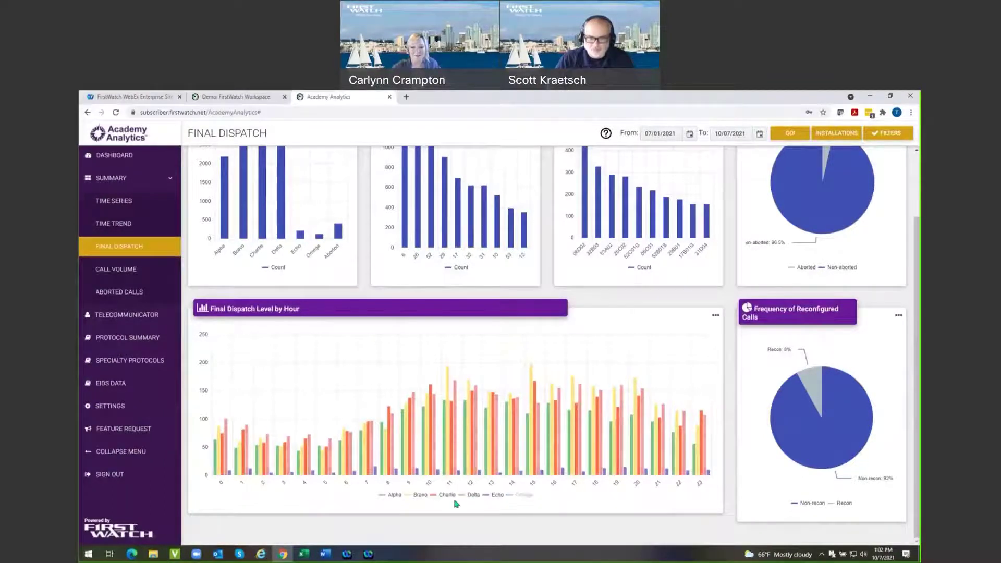
pyautogui.click(460, 496)
pyautogui.click(435, 496)
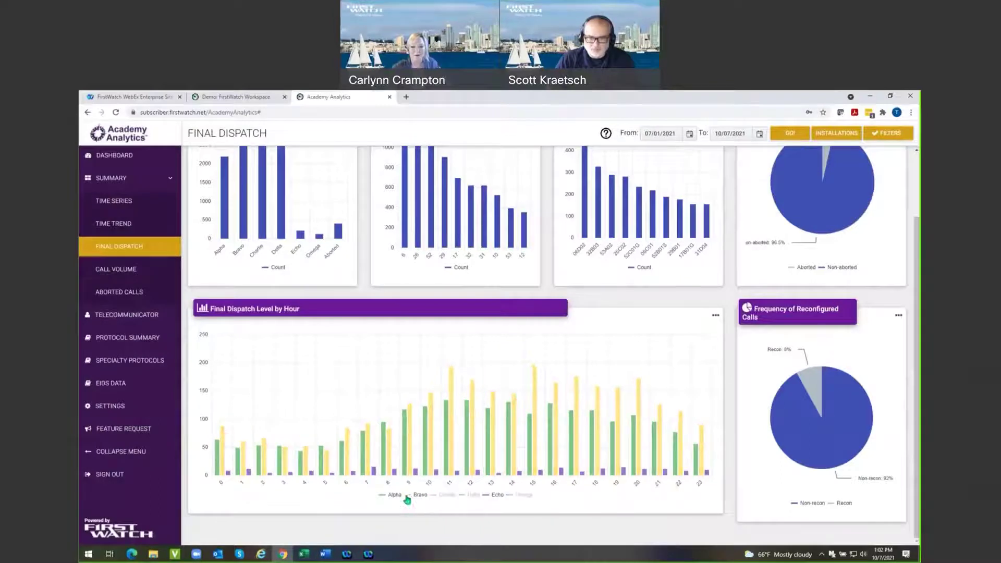
pyautogui.click(411, 496)
pyautogui.click(384, 497)
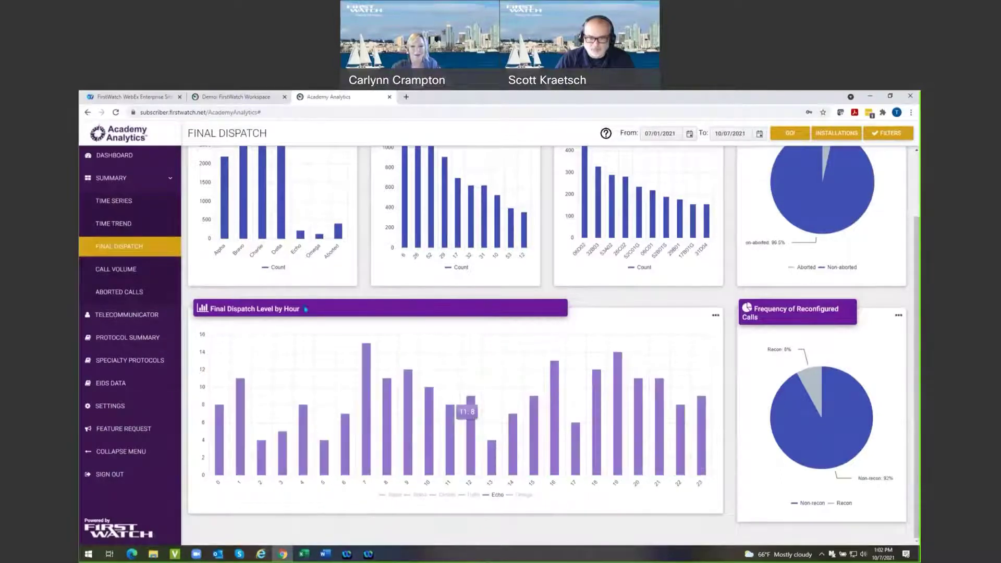
pyautogui.moveTo(371, 373)
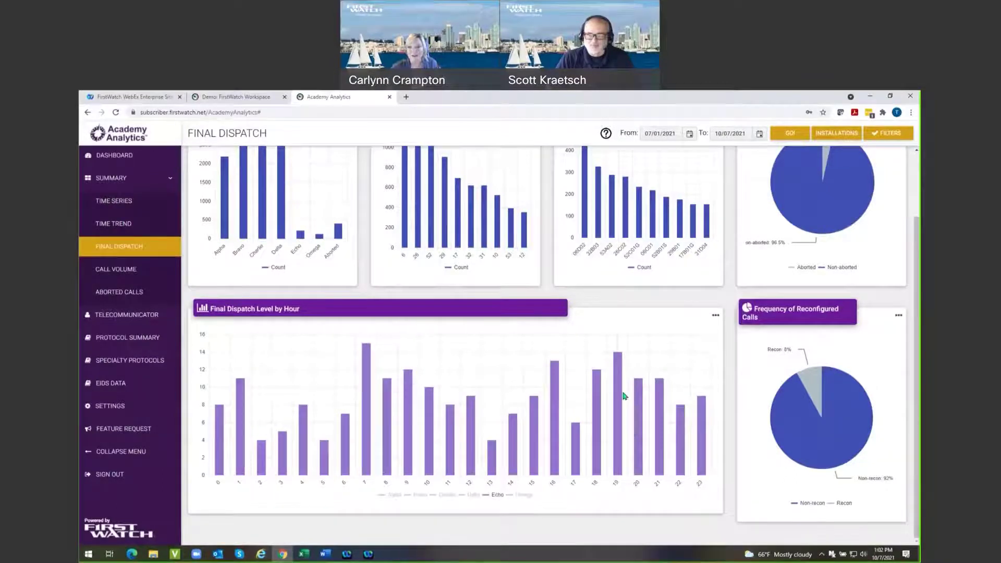
pyautogui.moveTo(619, 356)
pyautogui.moveTo(366, 353)
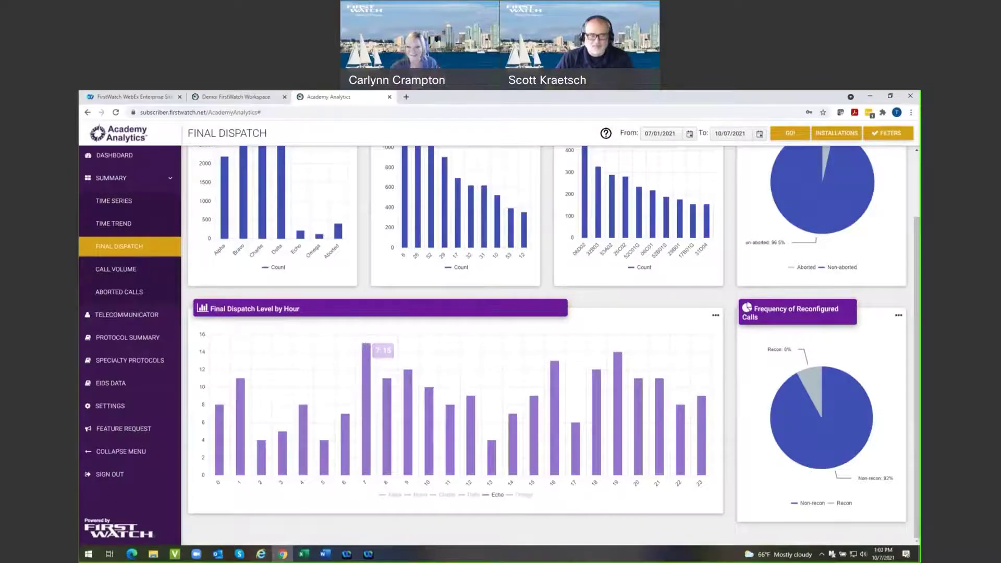
# Restore the Omega, Delta, Charlie, Bravo and Alpha bars so all six levels show again.
pyautogui.click(519, 497)
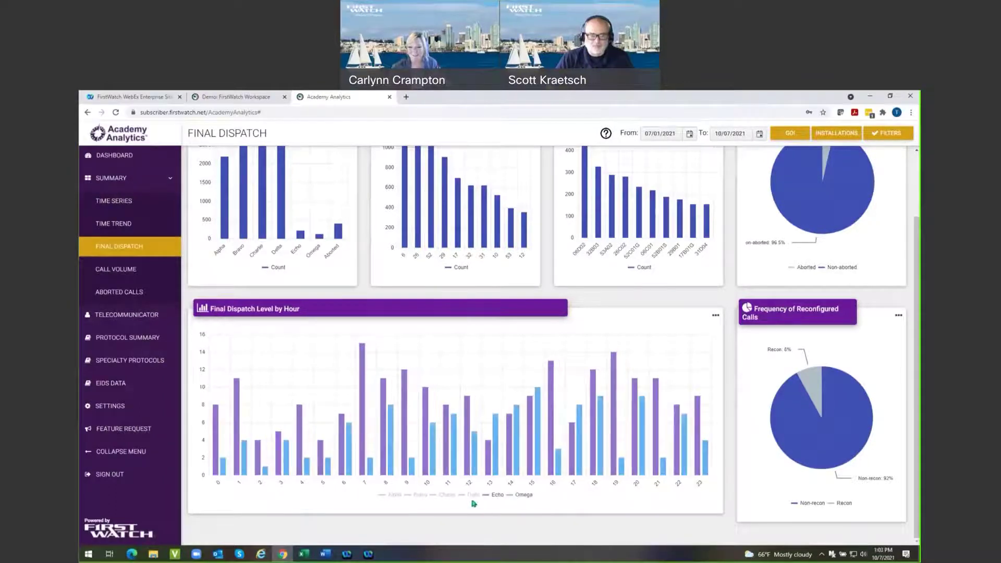
pyautogui.click(462, 500)
pyautogui.click(434, 499)
pyautogui.click(421, 496)
pyautogui.click(395, 496)
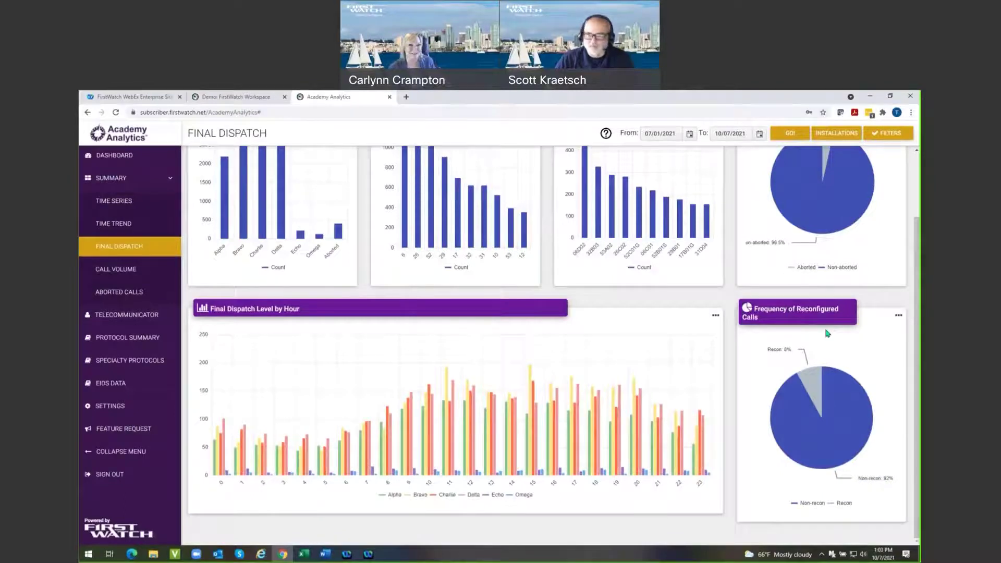
pyautogui.moveTo(816, 392)
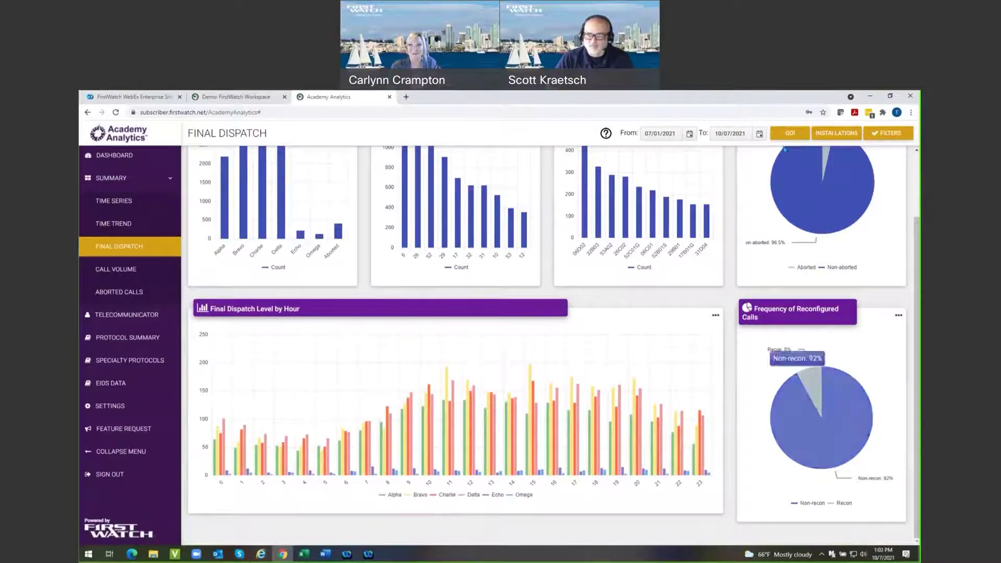
pyautogui.click(743, 138)
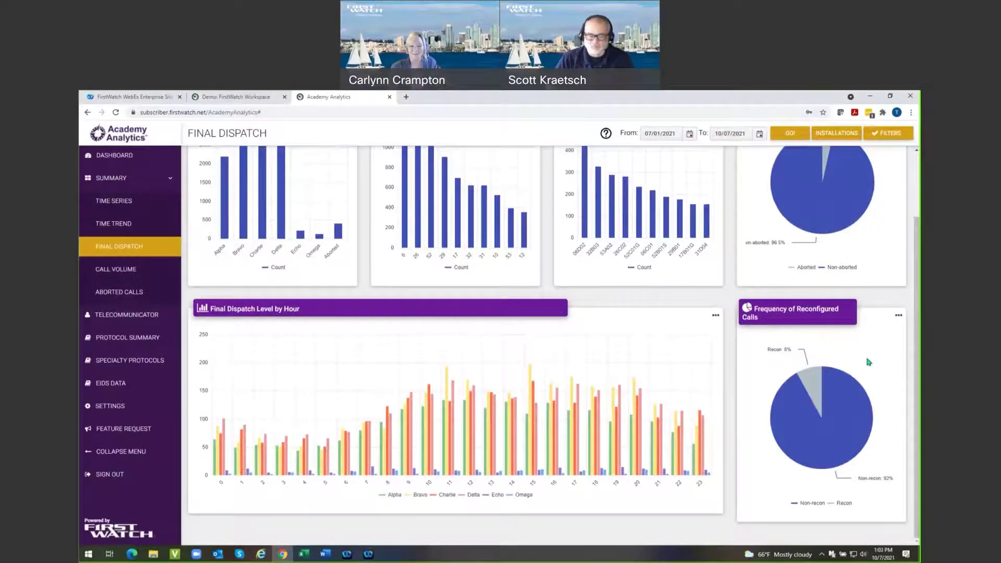
pyautogui.moveTo(817, 380)
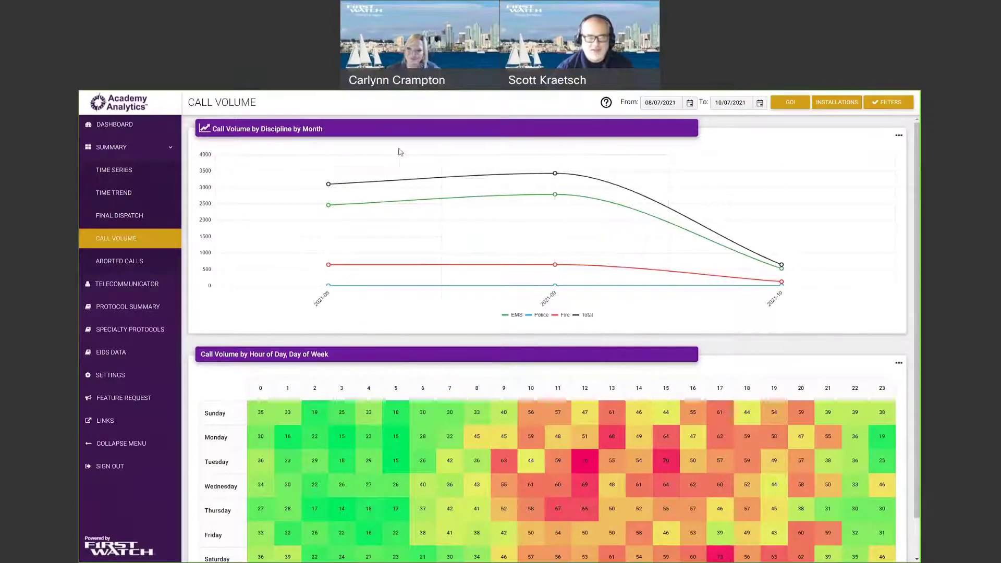
# Review the monthly chart's Group by periods and close the options unchanged.
pyautogui.click(898, 138)
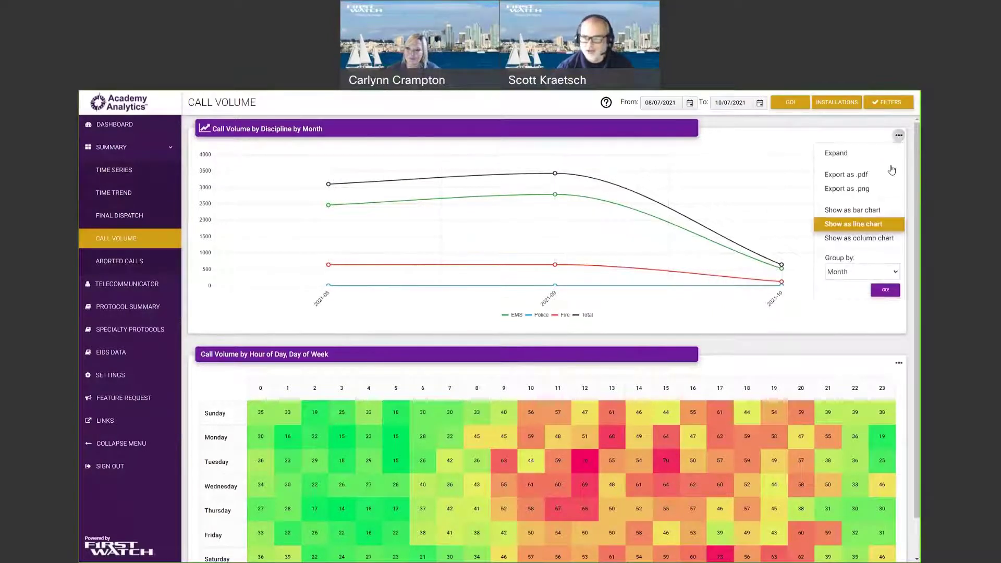
pyautogui.click(850, 274)
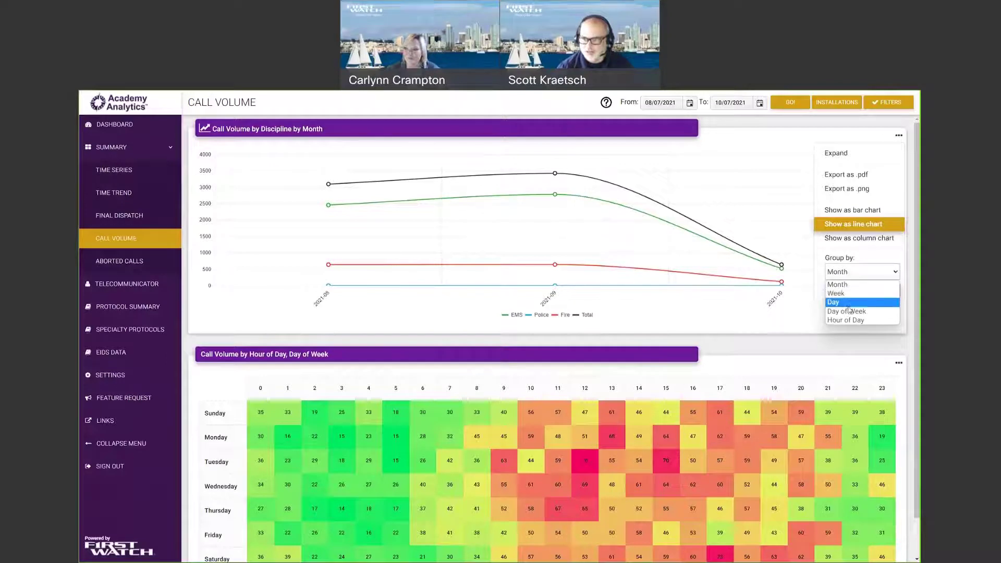
pyautogui.click(737, 319)
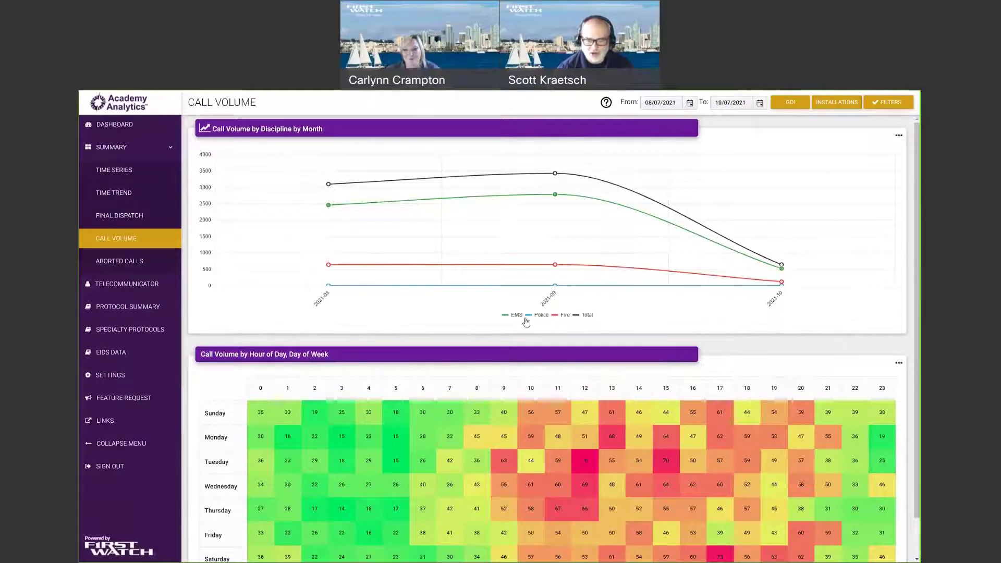
# Hide the Police line and list the 120 October 2021 Fire call records.
pyautogui.moveTo(549, 171)
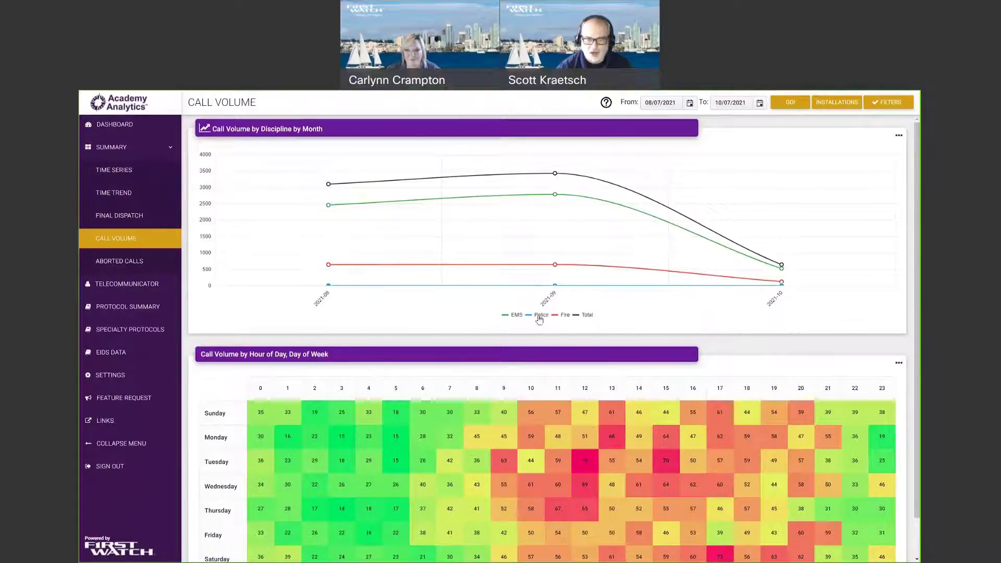
pyautogui.click(540, 320)
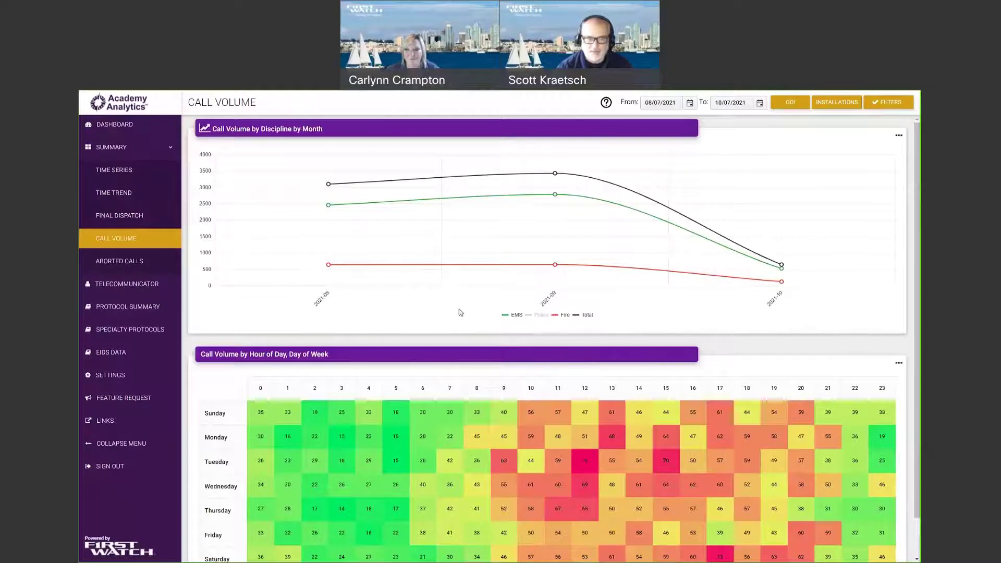
pyautogui.moveTo(576, 186)
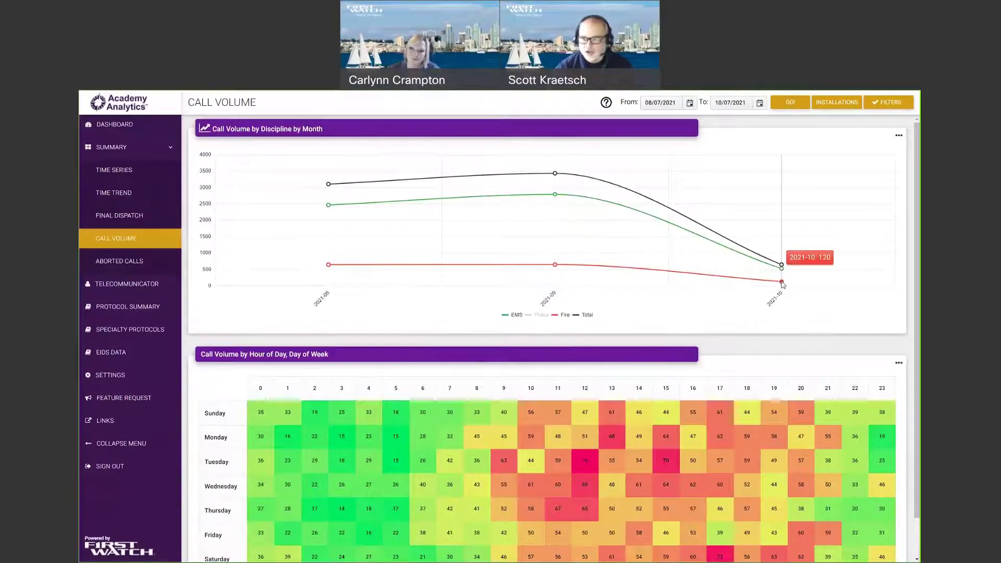
pyautogui.moveTo(783, 282)
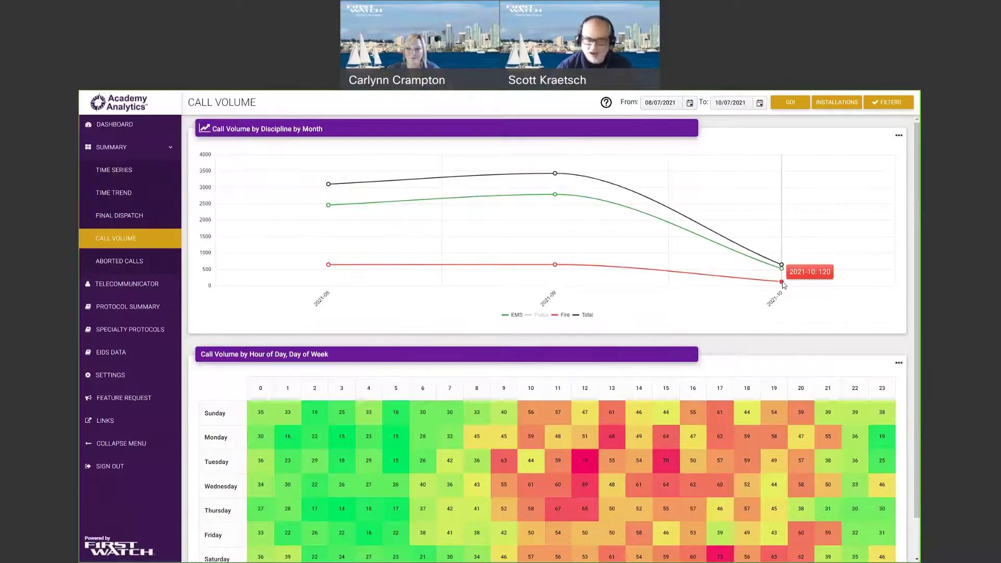
pyautogui.click(782, 283)
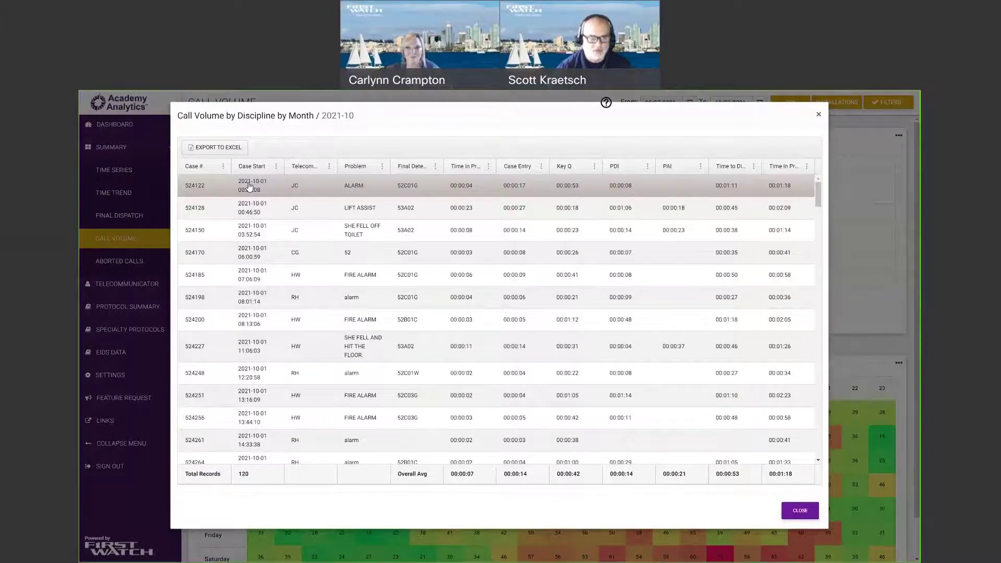
# Review the first case's drilldown, close it and the October records, and scroll to the heatmap.
pyautogui.click(250, 187)
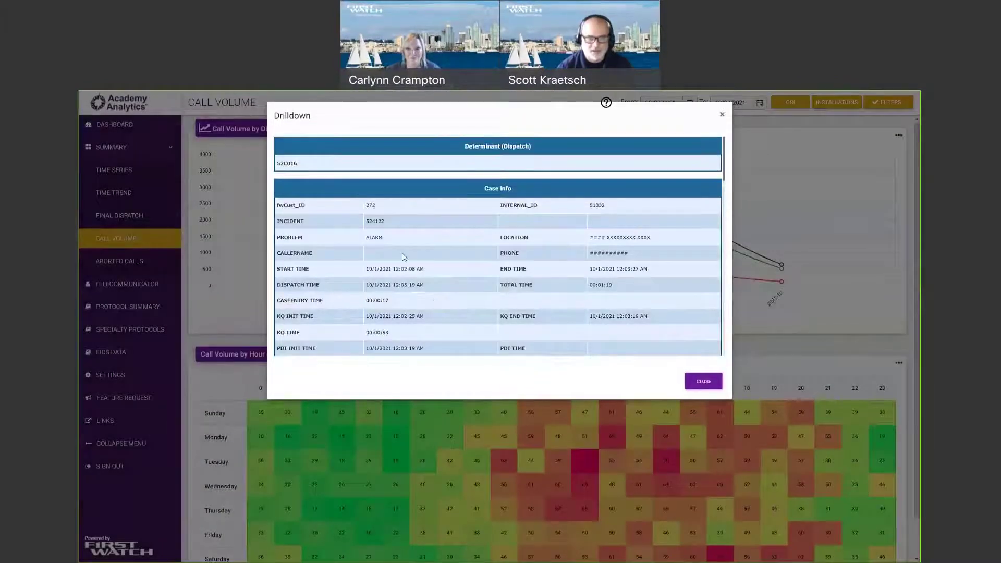
pyautogui.scroll(-15, 452, 270)
pyautogui.scroll(-3, 495, 265)
pyautogui.scroll(15, 494, 266)
pyautogui.click(702, 382)
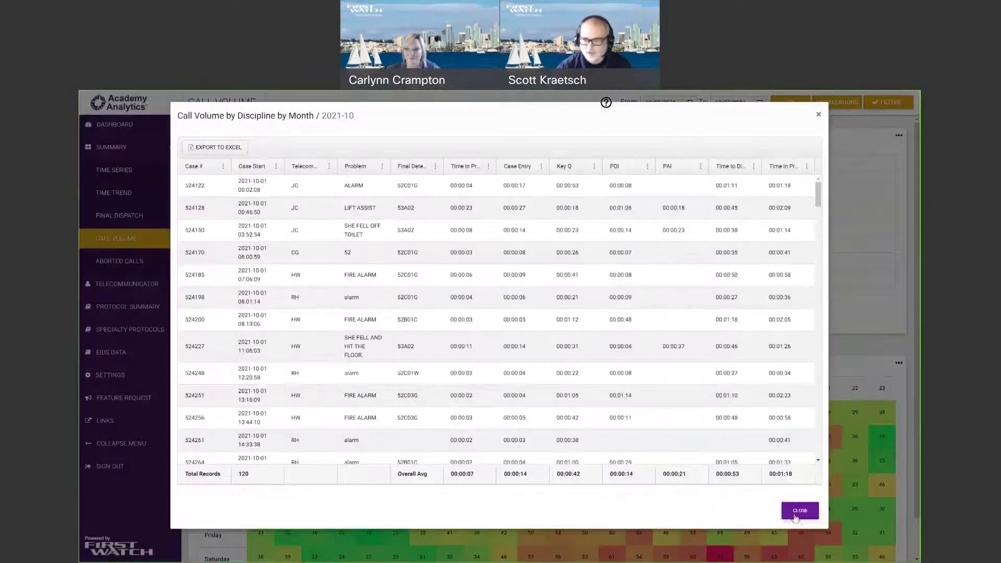
pyautogui.click(800, 511)
pyautogui.scroll(-2, 379, 405)
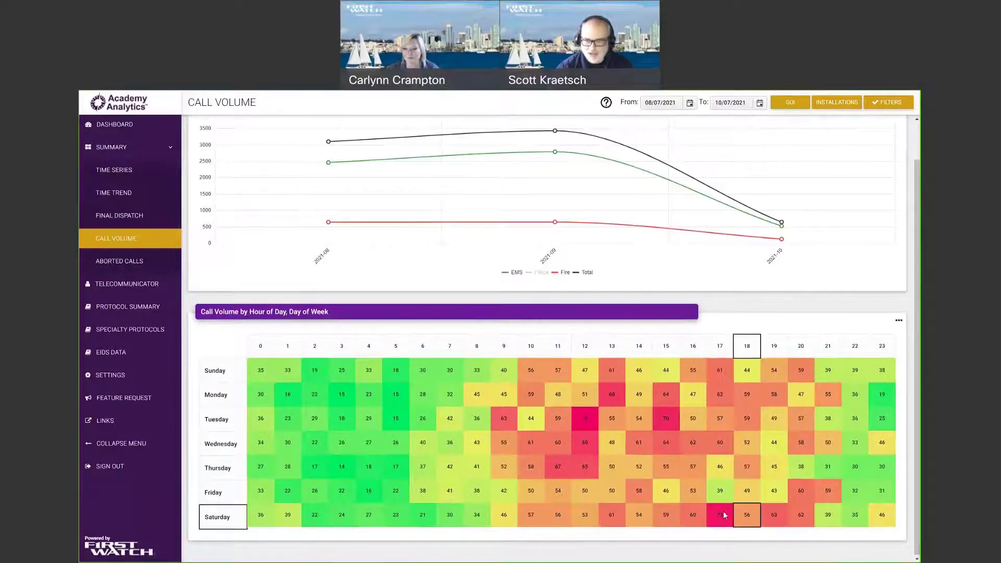
# Go to the Aborted Calls page for 07/01/2021–10/07/2021.
pyautogui.moveTo(721, 515)
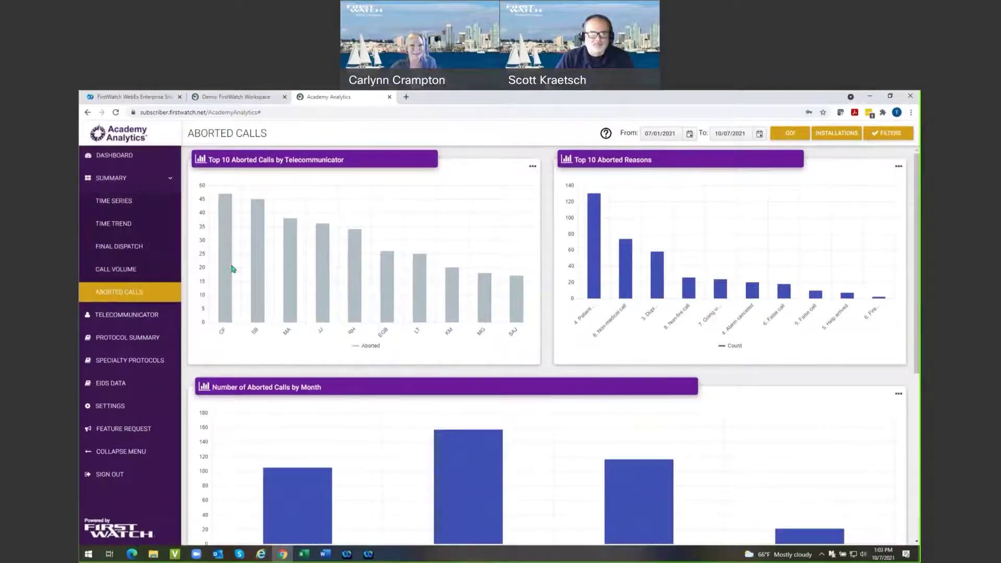
# Scroll through the Aborted Calls charts and table to review them.
pyautogui.moveTo(214, 291)
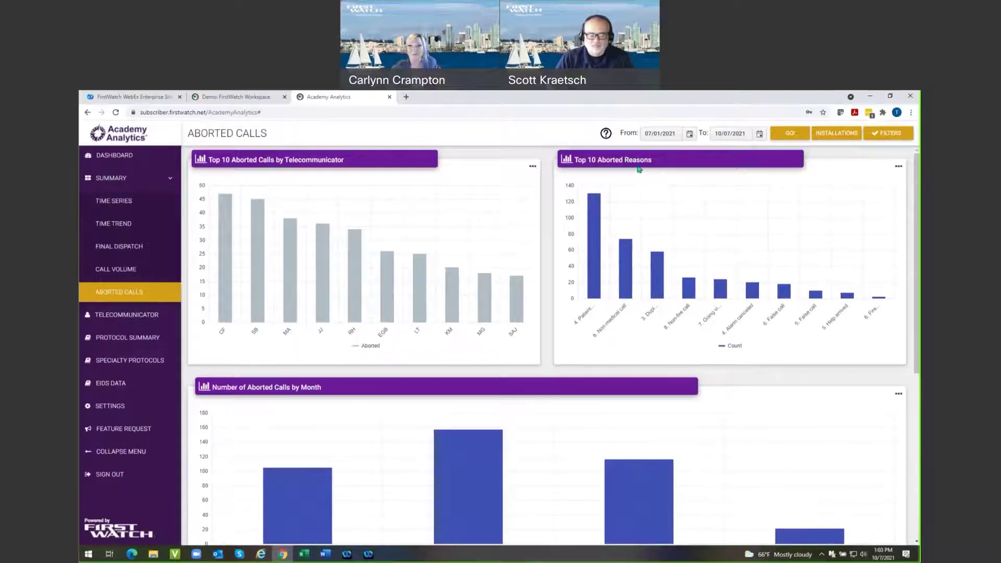
pyautogui.moveTo(589, 333)
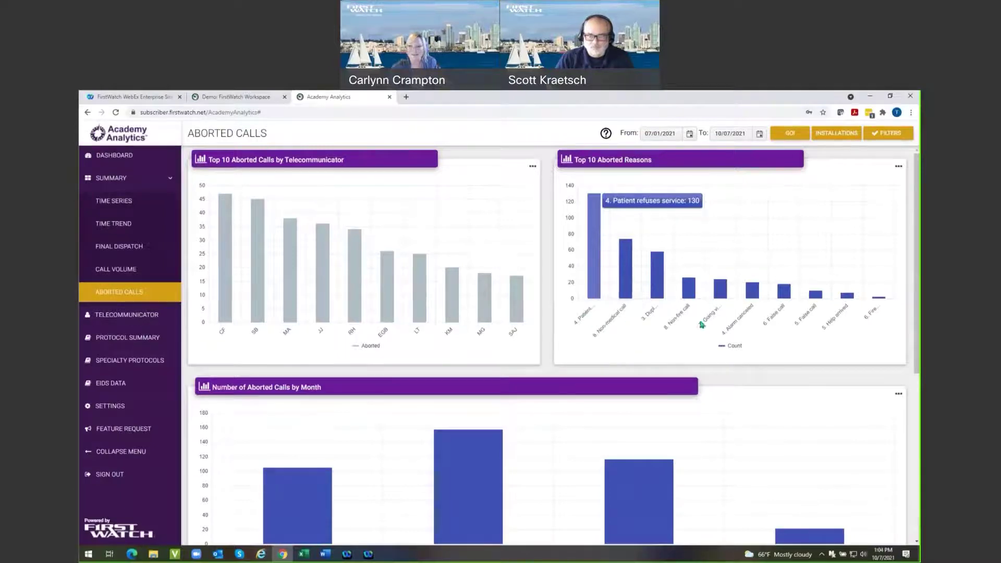
pyautogui.scroll(-3, 571, 429)
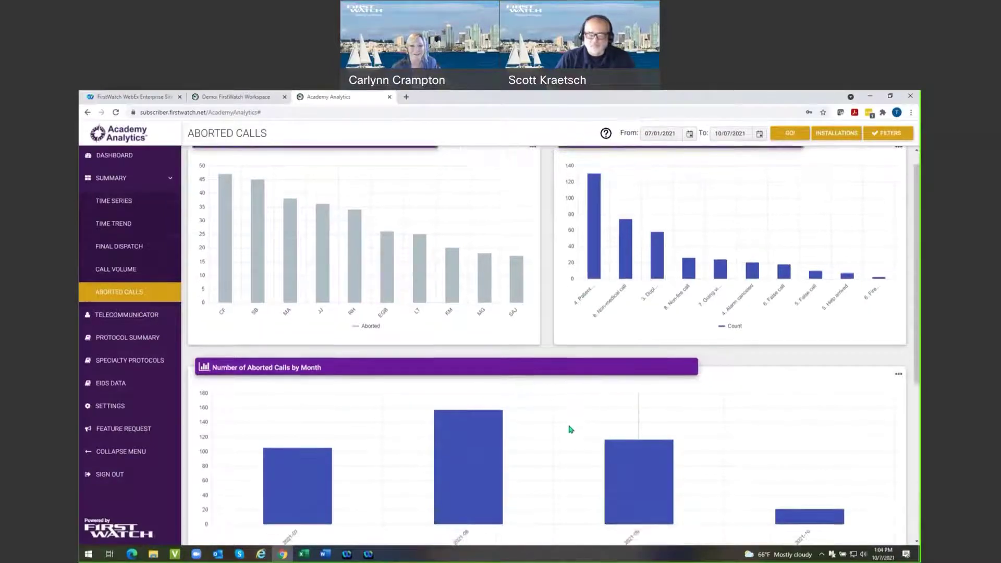
pyautogui.moveTo(300, 358)
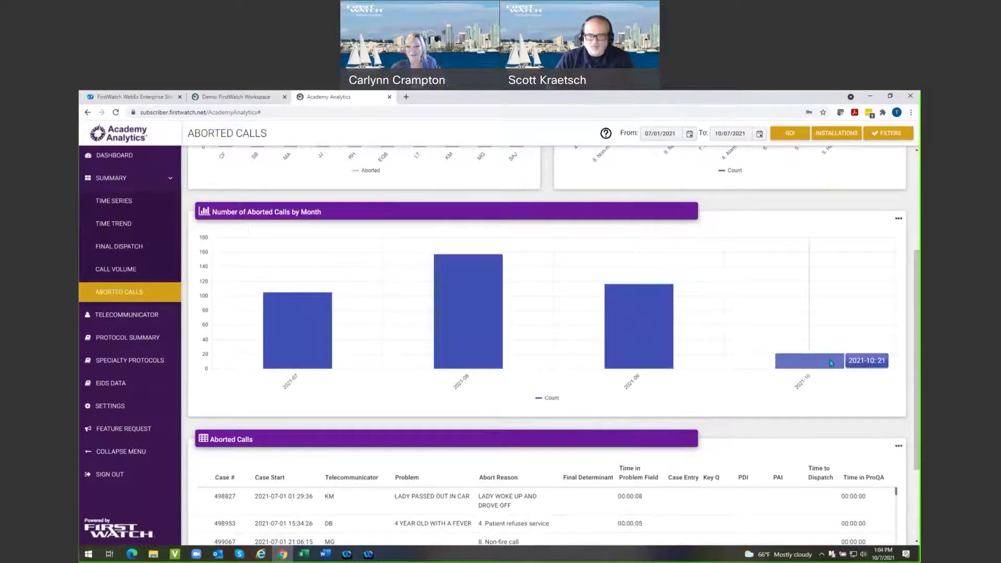
pyautogui.moveTo(447, 292)
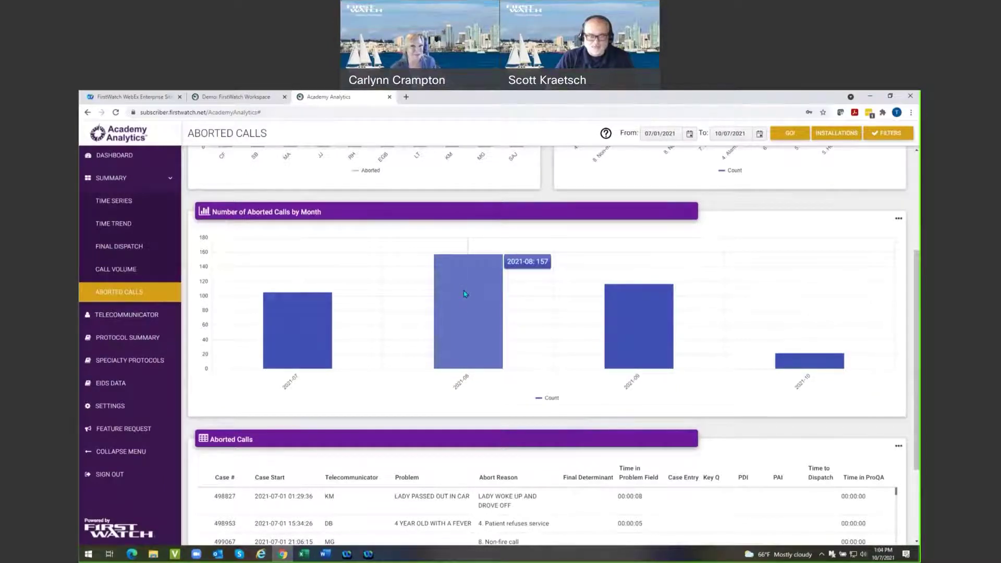
pyautogui.scroll(-3, 466, 294)
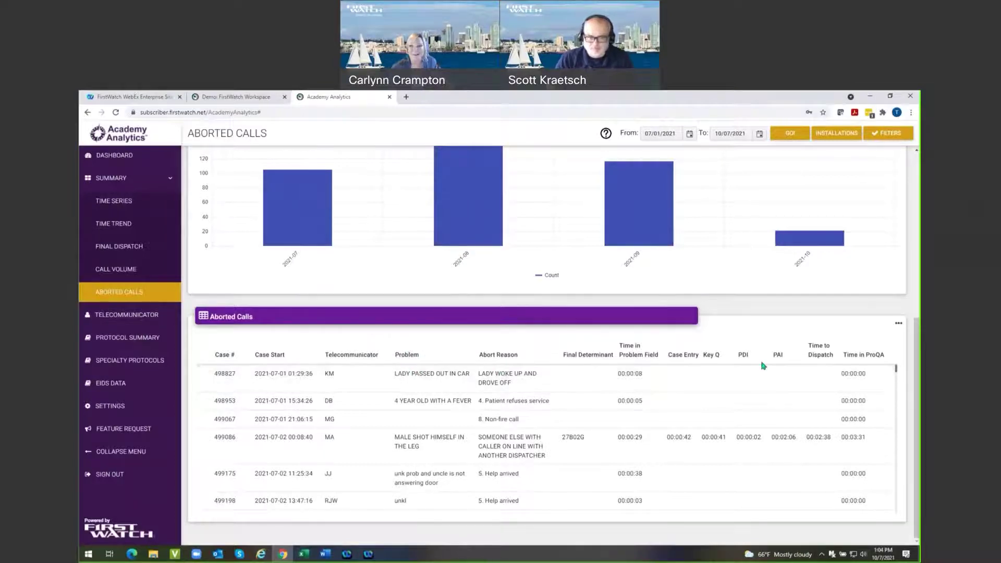
pyautogui.scroll(-5, 406, 479)
pyautogui.scroll(-3, 405, 479)
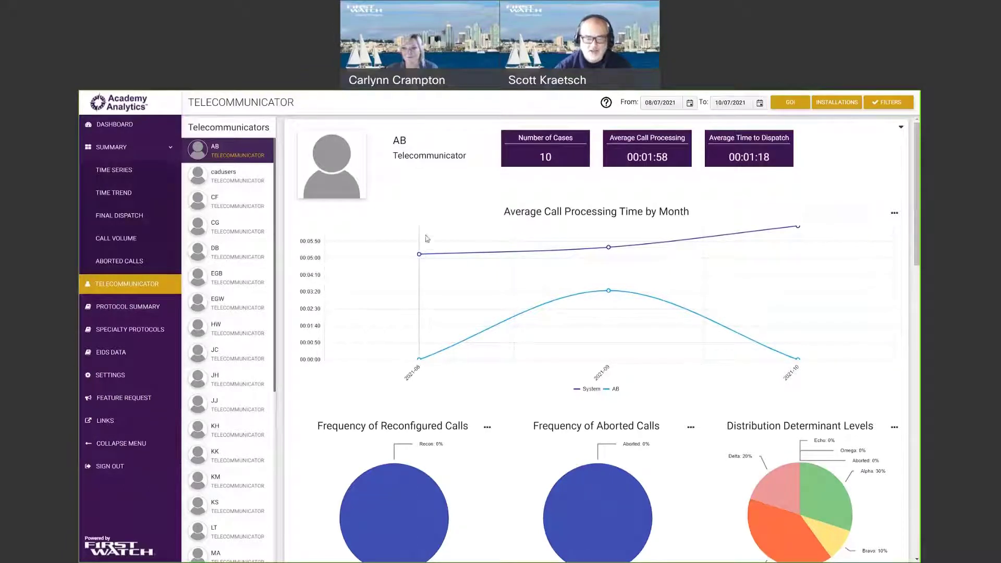
pyautogui.moveTo(423, 255)
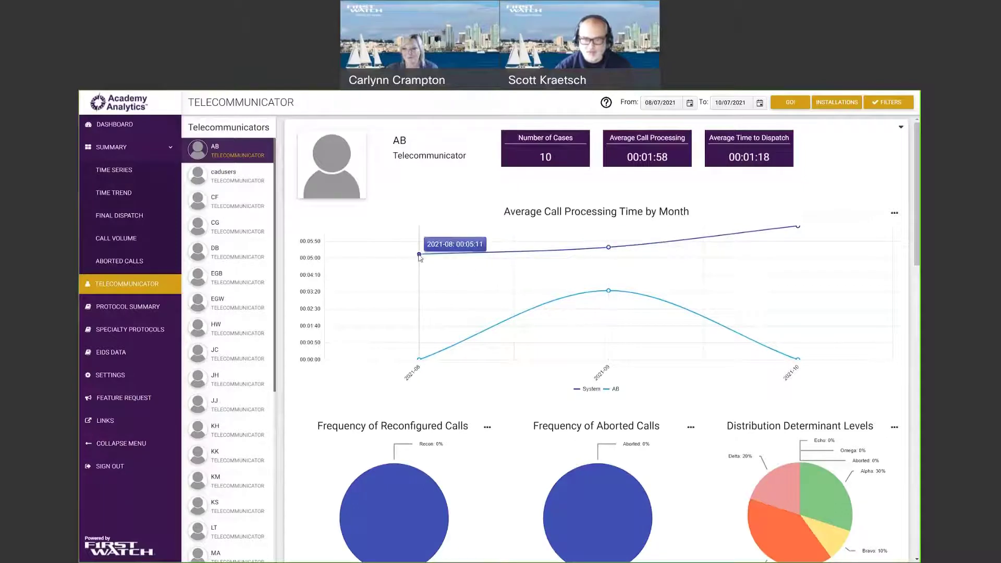
pyautogui.moveTo(786, 232)
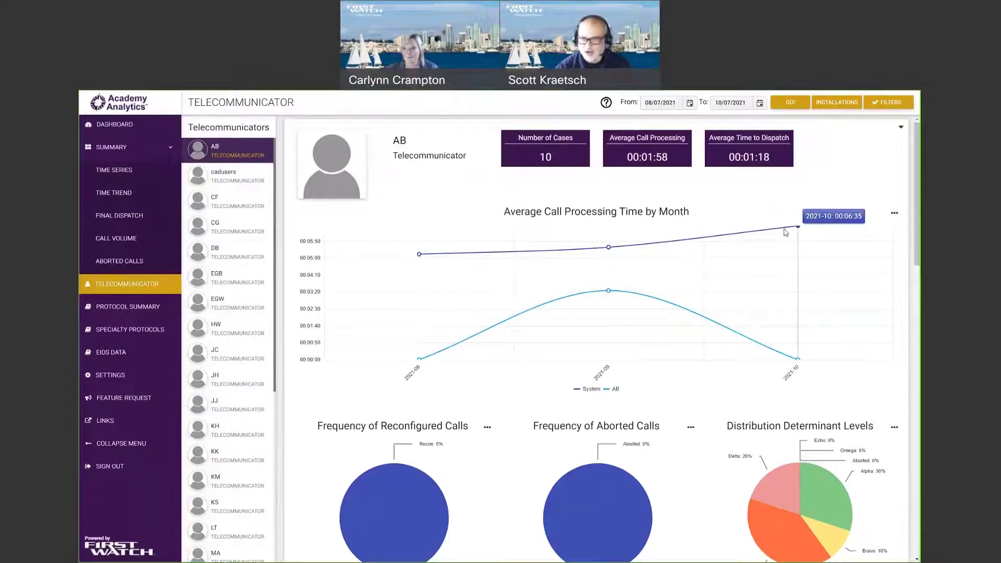
pyautogui.moveTo(420, 360)
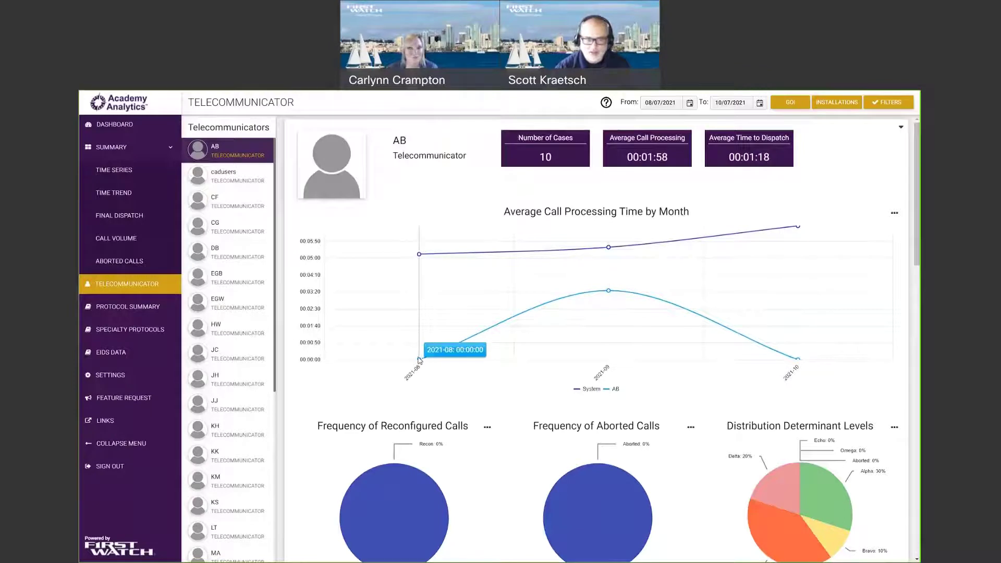
pyautogui.moveTo(794, 361)
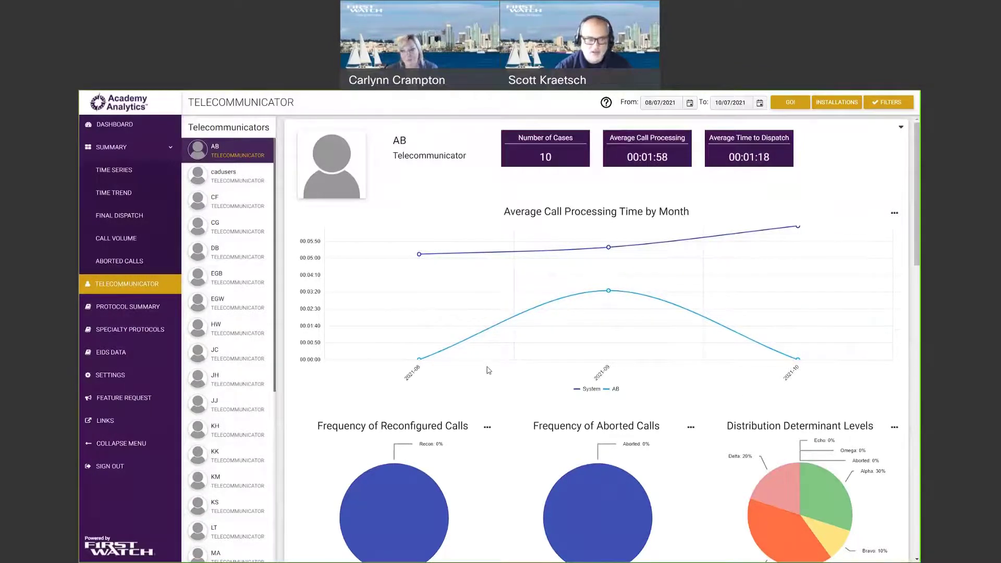
pyautogui.scroll(-3, 485, 376)
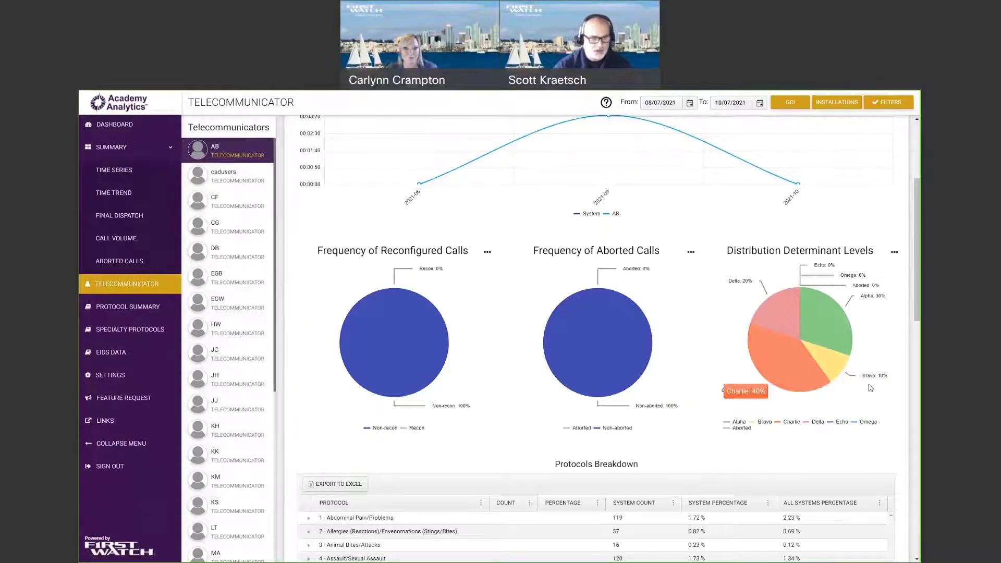
pyautogui.scroll(-3, 540, 417)
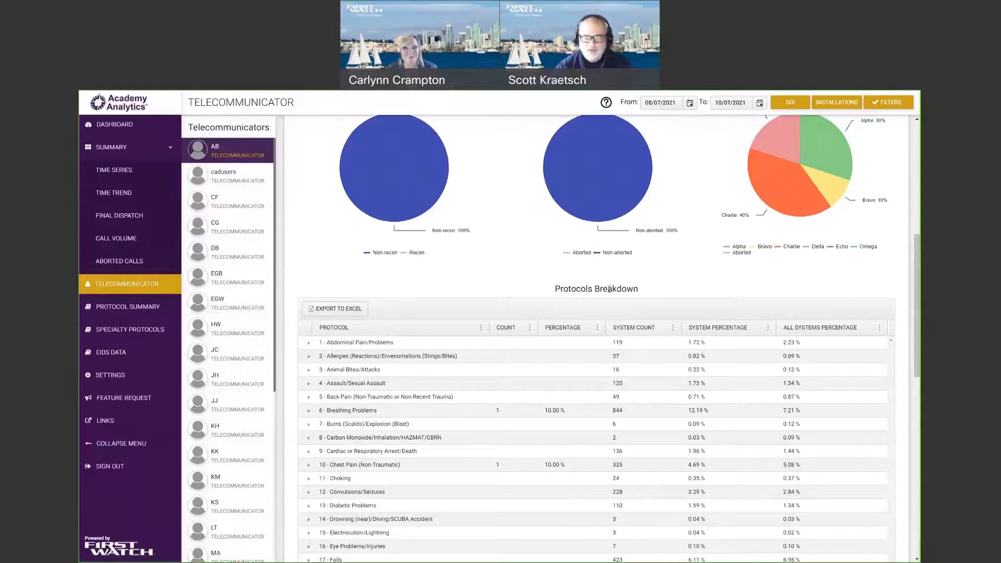
pyautogui.scroll(-1, 573, 292)
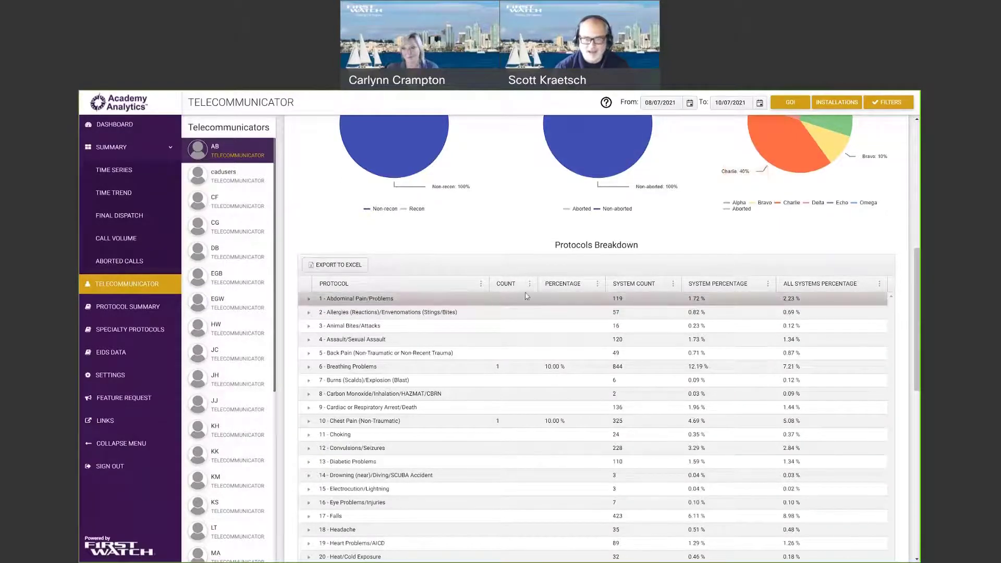
pyautogui.click(309, 301)
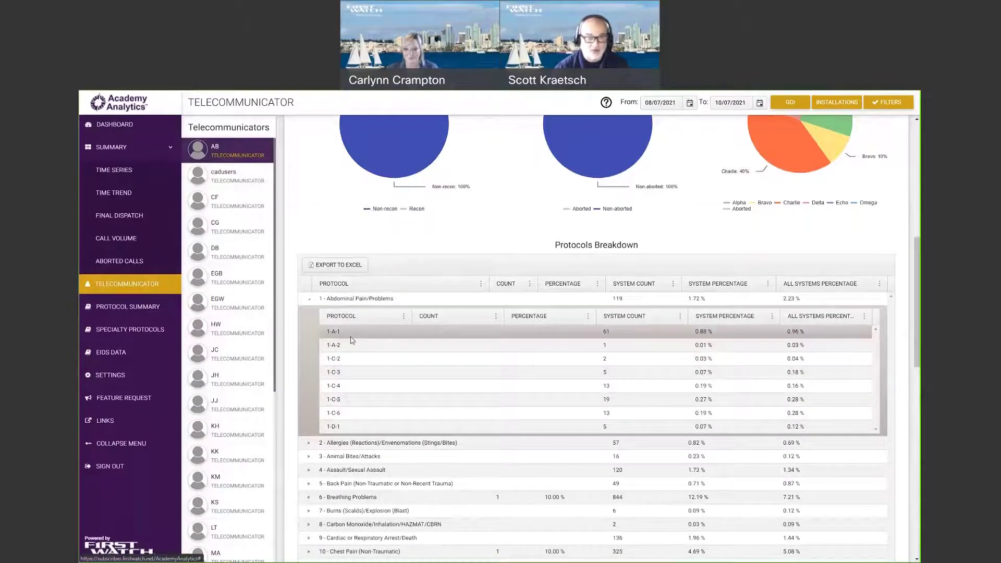
pyautogui.click(302, 299)
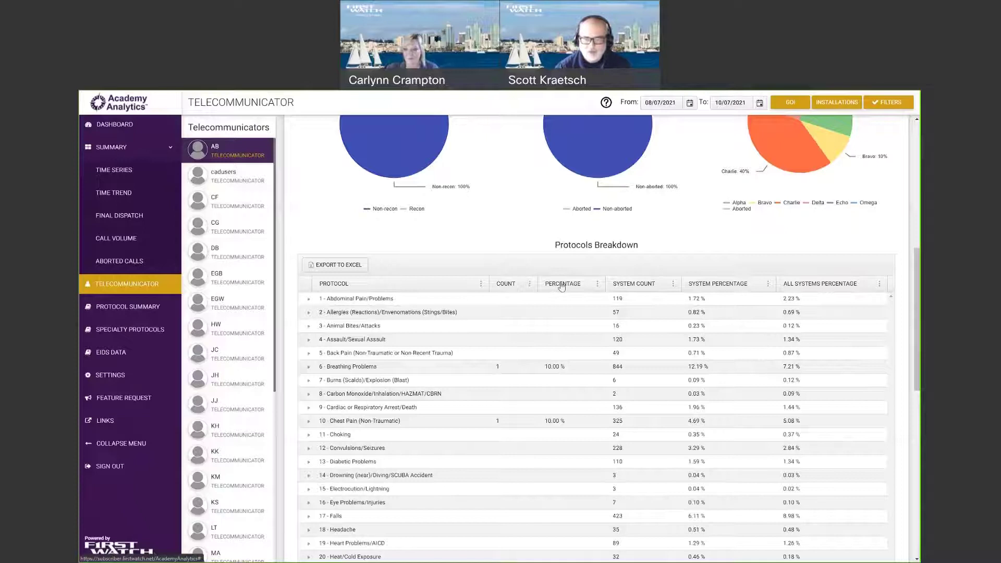
pyautogui.moveTo(568, 286)
pyautogui.mouseDown()
pyautogui.moveTo(511, 284)
pyautogui.moveTo(569, 290)
pyautogui.mouseUp()
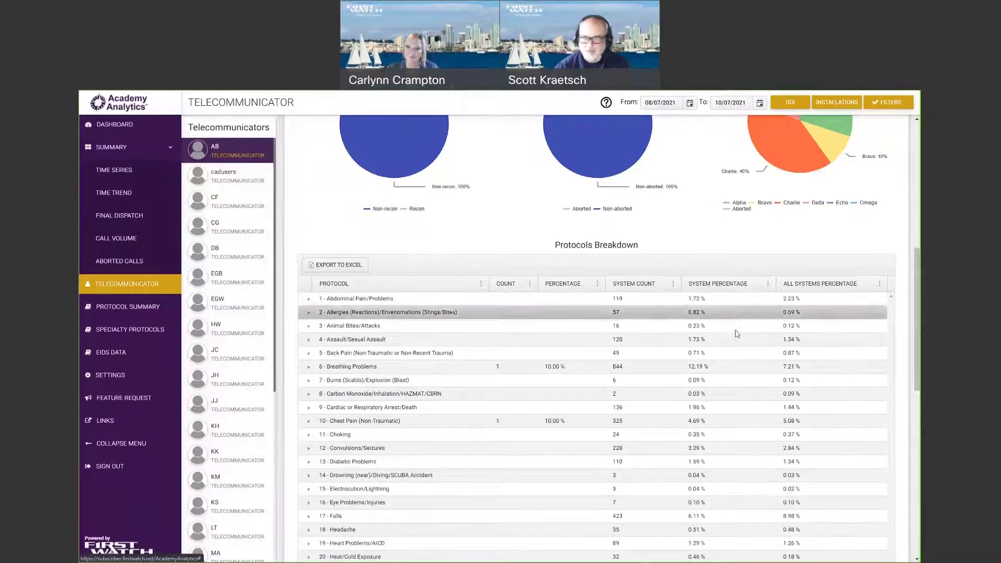
pyautogui.click(531, 286)
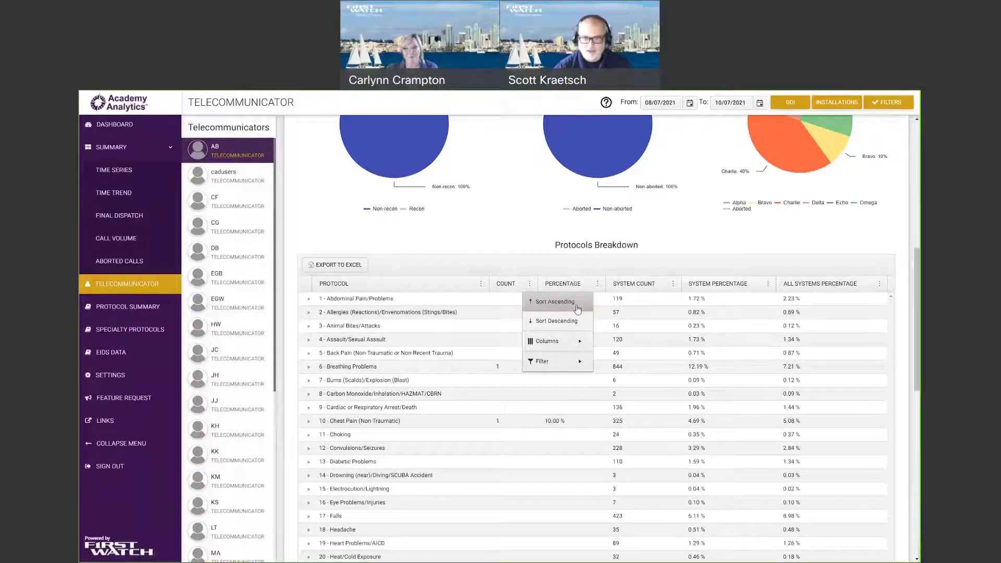
# Hide the ALL SYSTEMS PERCENTAGE column from the Protocols Breakdown table.
pyautogui.moveTo(580, 343)
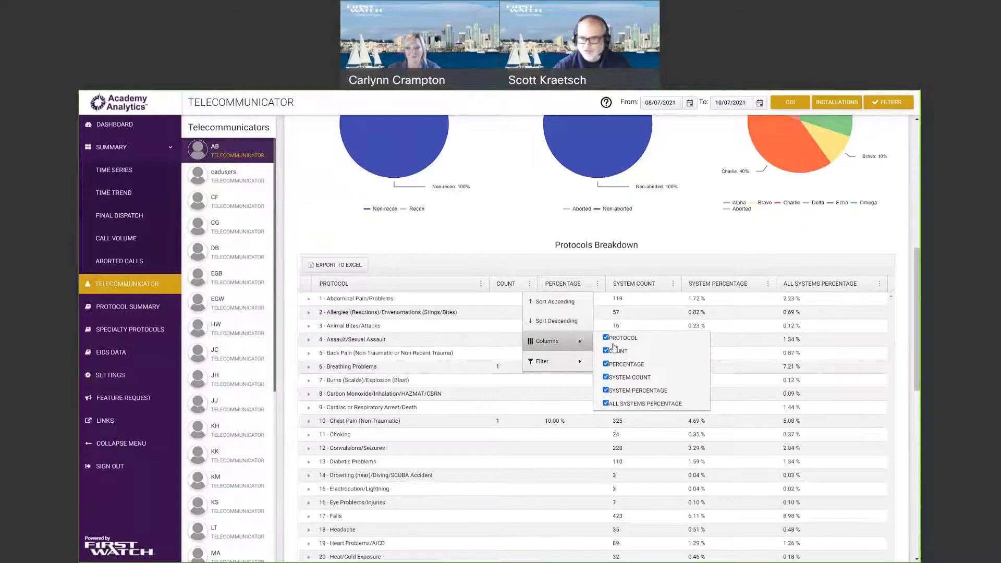
pyautogui.click(606, 404)
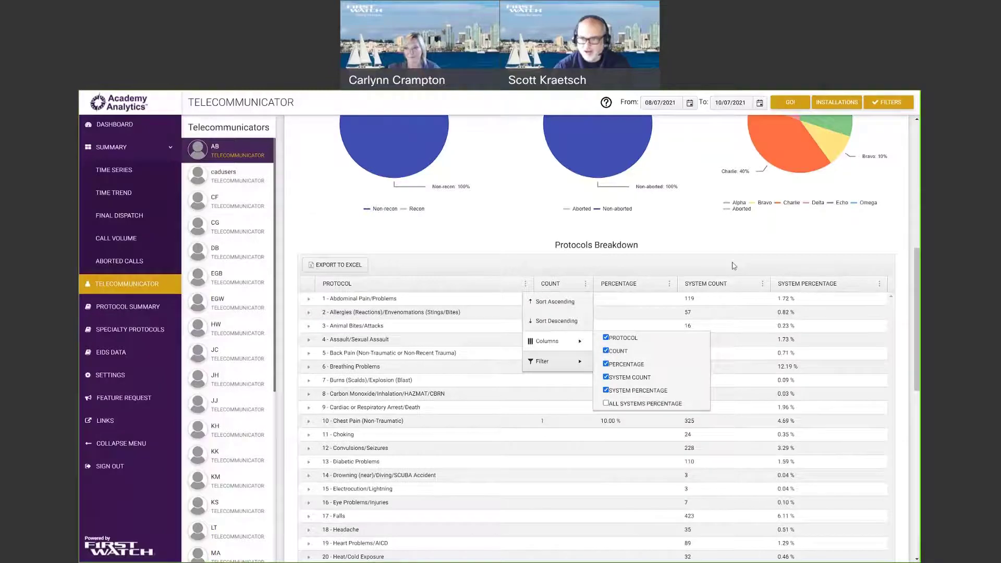
pyautogui.click(652, 313)
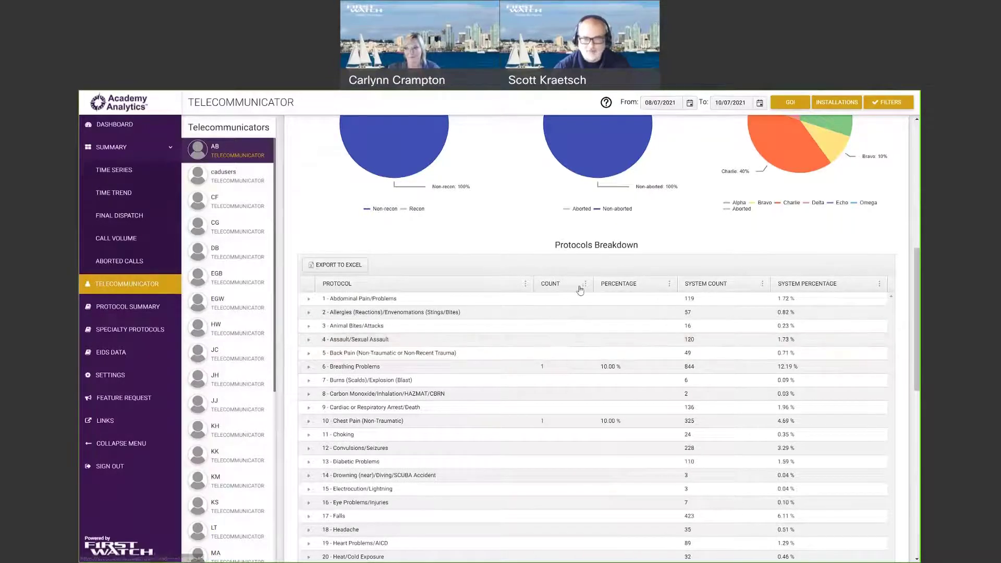
# Reopen the COUNT column menu and re-check ALL SYSTEMS PERCENTAGE.
pyautogui.click(586, 284)
pyautogui.moveTo(621, 341)
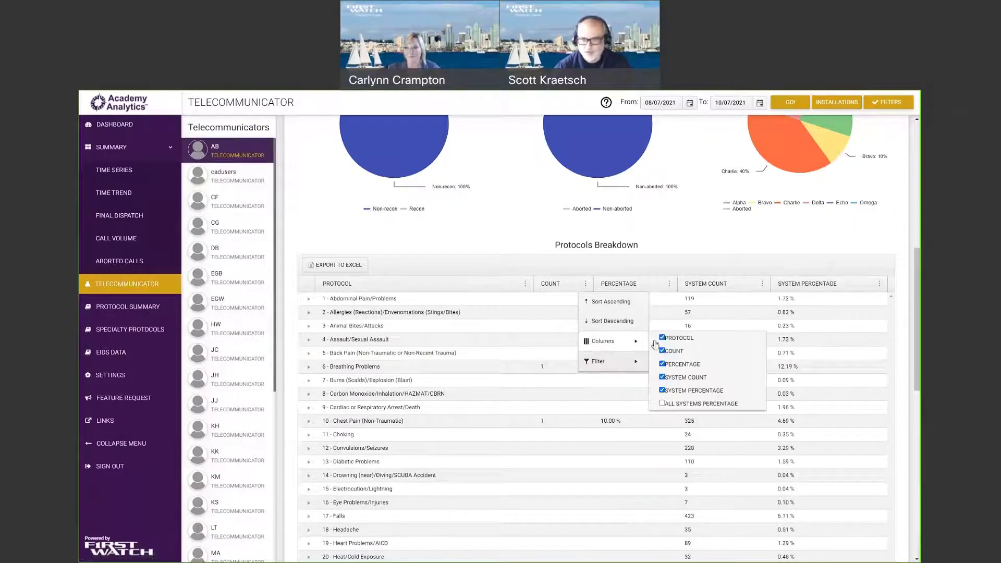
pyautogui.click(688, 404)
# Filter the COUNT column to values equal to 0.00.
pyautogui.moveTo(639, 365)
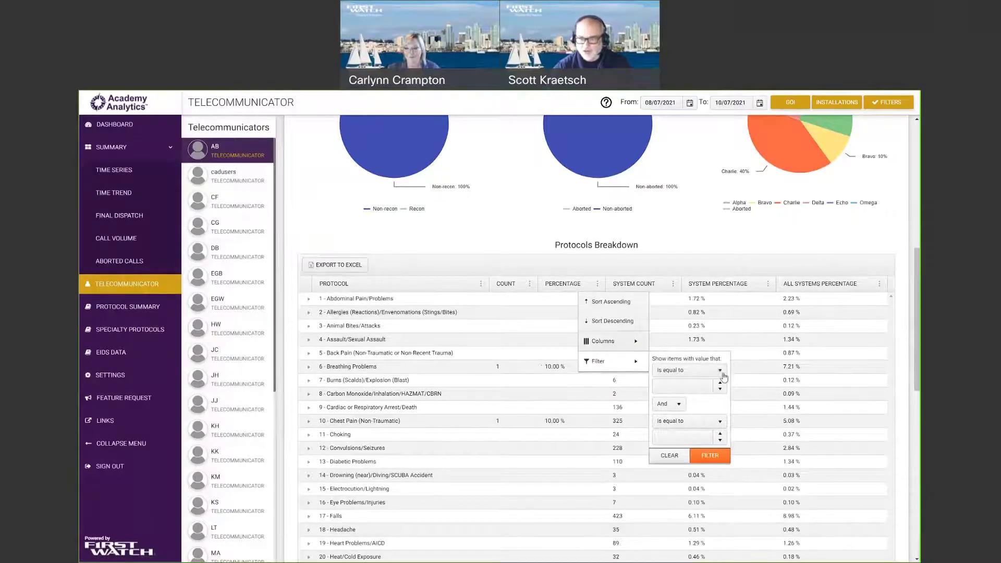
pyautogui.click(680, 369)
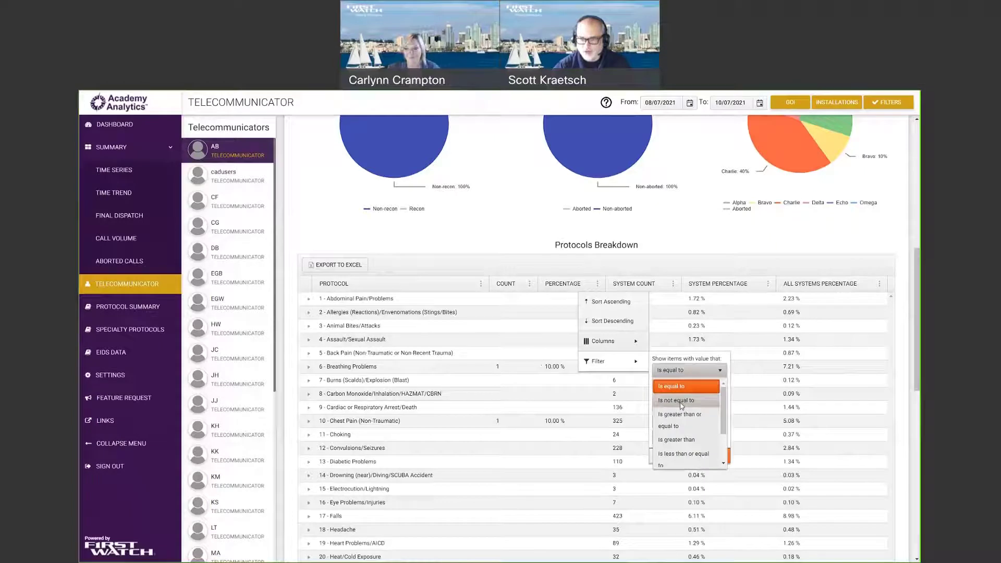
pyautogui.click(688, 387)
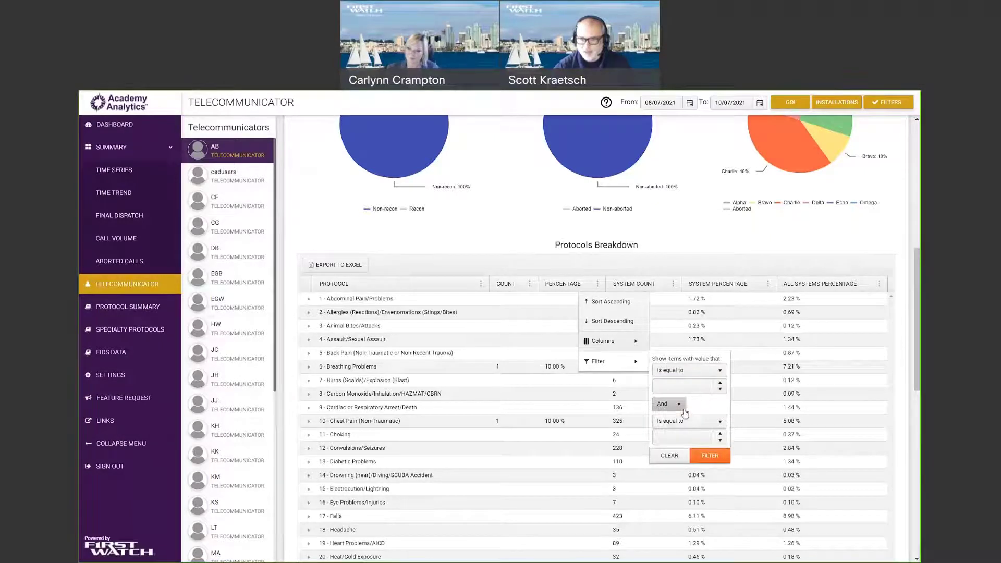
pyautogui.click(721, 384)
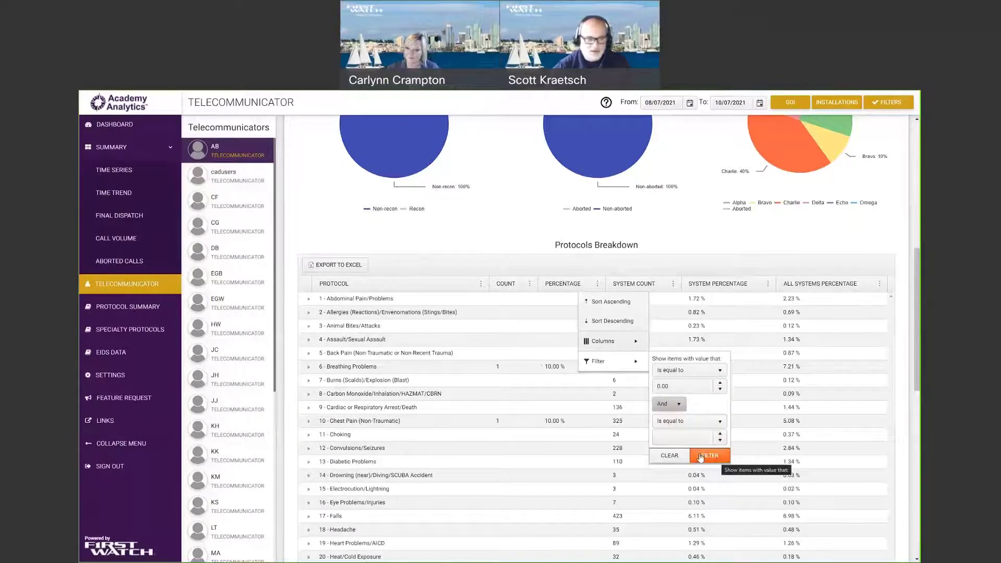
pyautogui.click(518, 265)
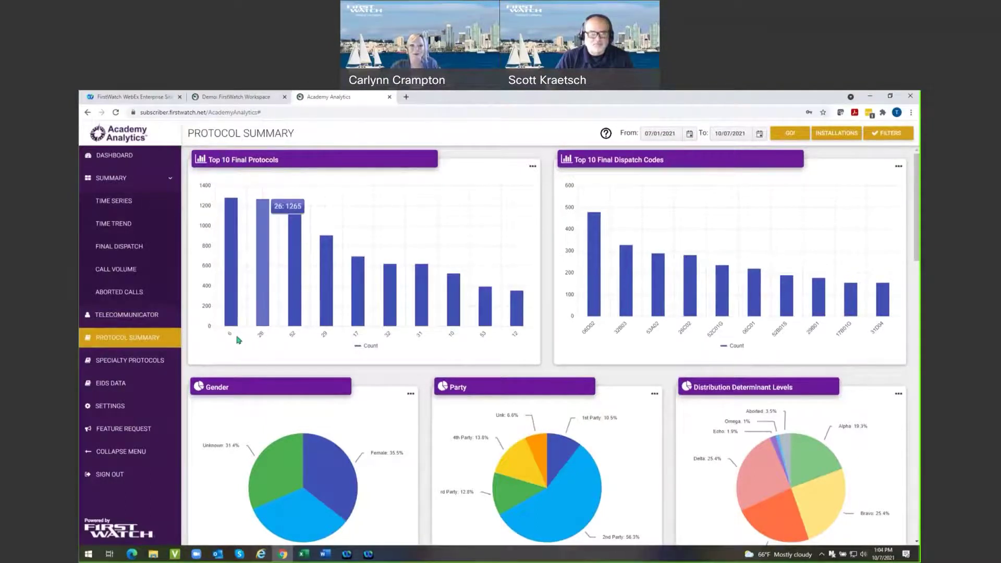
pyautogui.moveTo(235, 313)
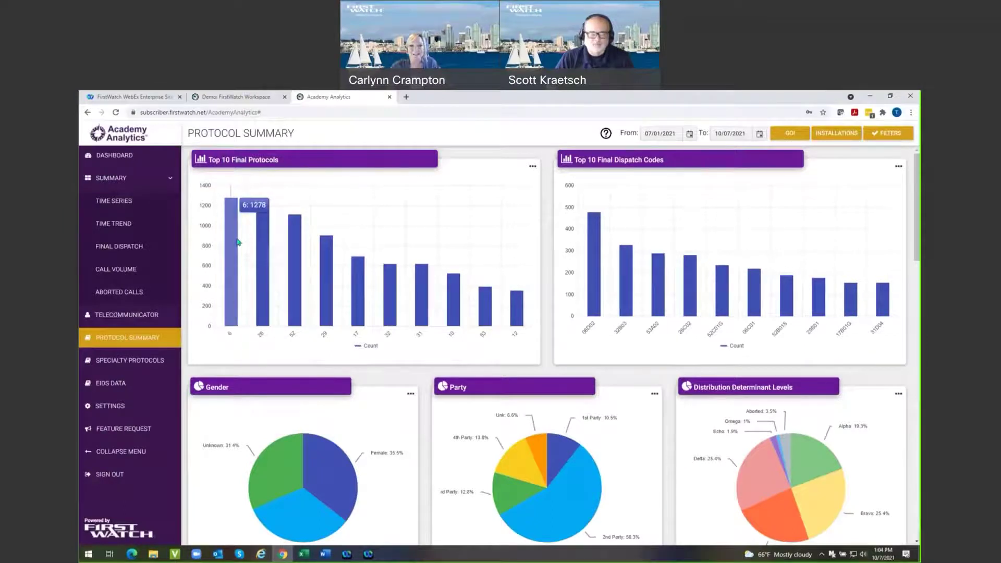
pyautogui.moveTo(515, 322)
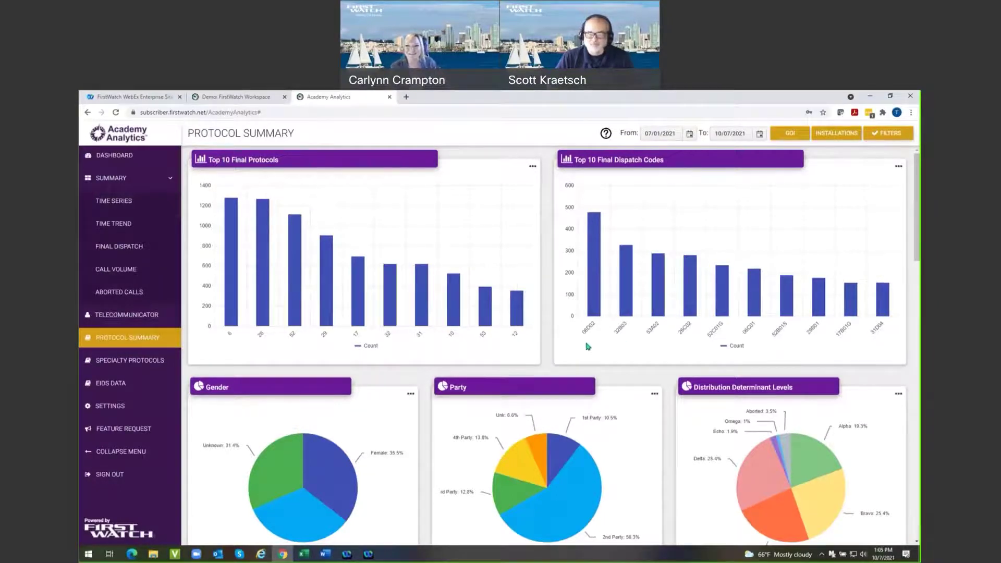
pyautogui.scroll(-3, 446, 395)
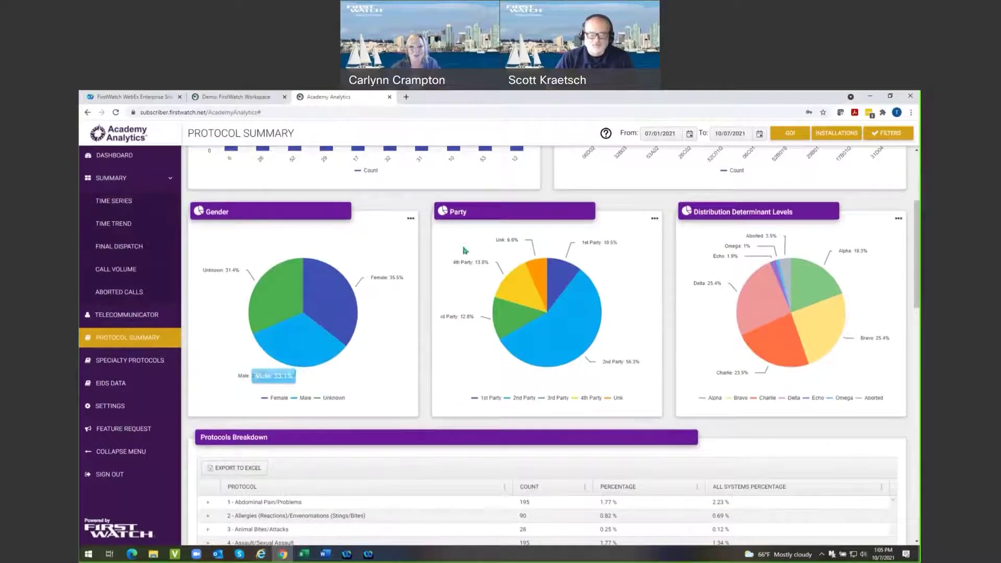
pyautogui.moveTo(524, 276)
pyautogui.moveTo(792, 311)
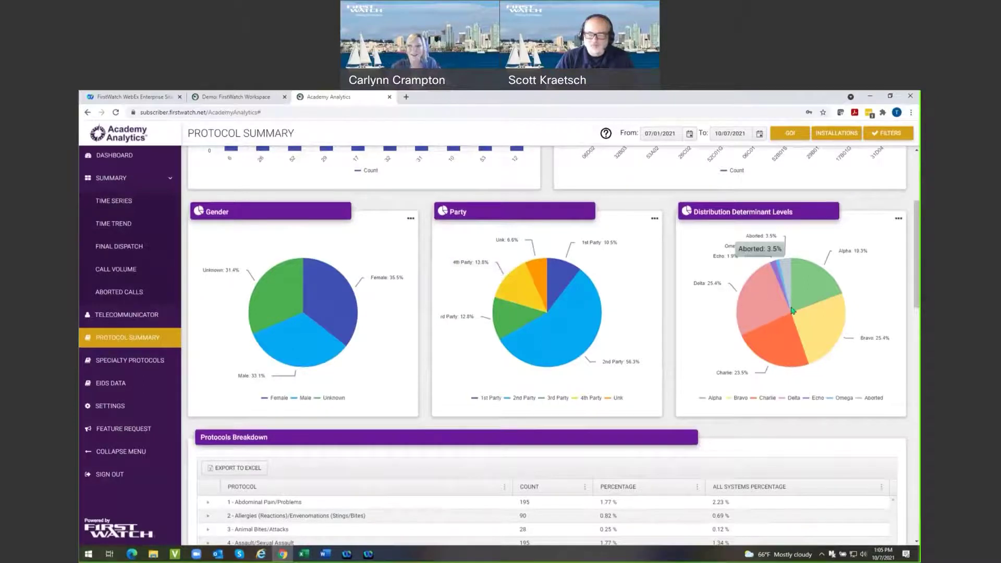
pyautogui.scroll(-3, 730, 365)
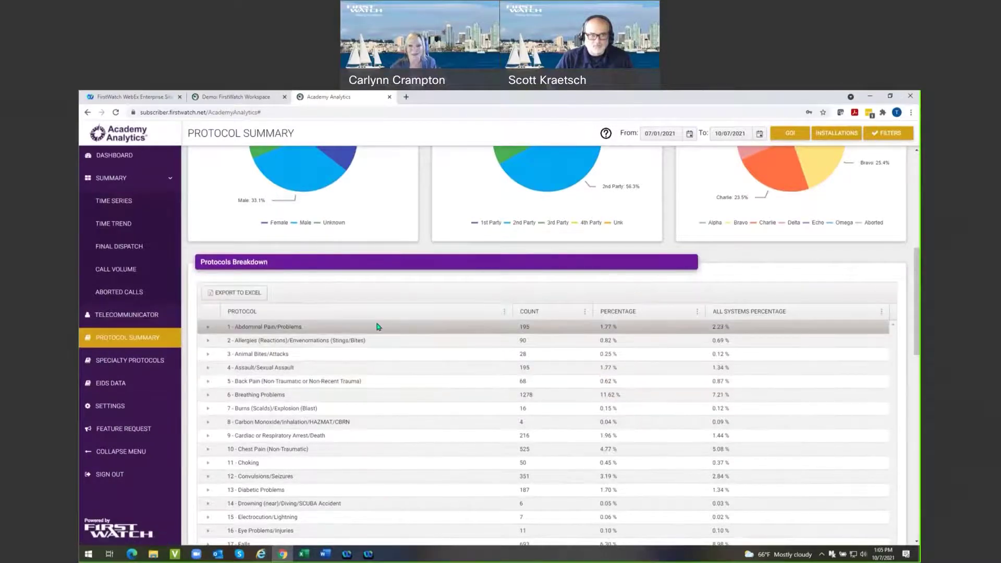
# Expand Abdominal Pain/Problems into its sub-codes, then collapse it again.
pyautogui.scroll(-1, 317, 350)
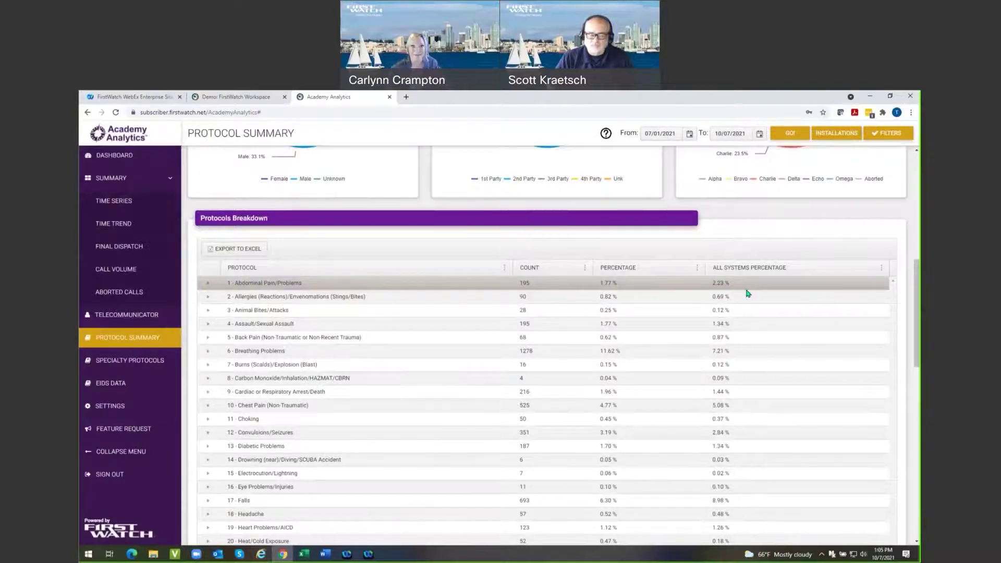
pyautogui.click(208, 286)
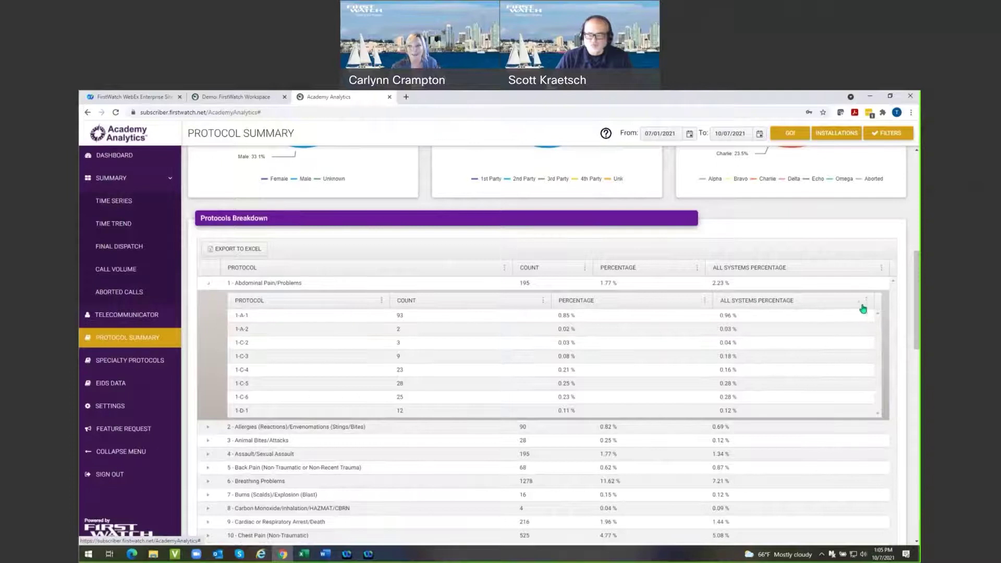
pyautogui.click(208, 287)
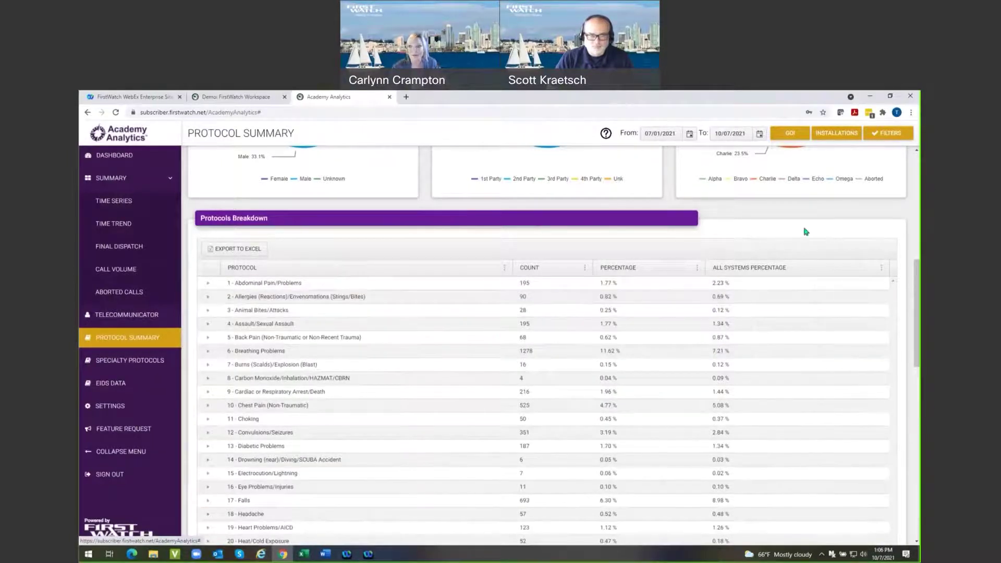
# Expand and review 26 - Sick Person sub-codes, collapse them, and return to the table top.
pyautogui.scroll(-5, 318, 405)
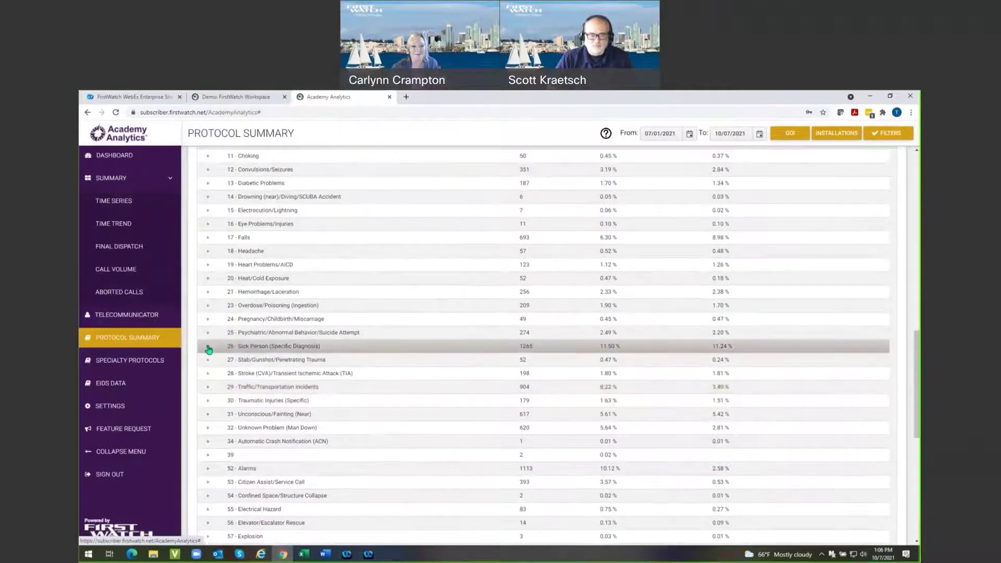
pyautogui.click(208, 347)
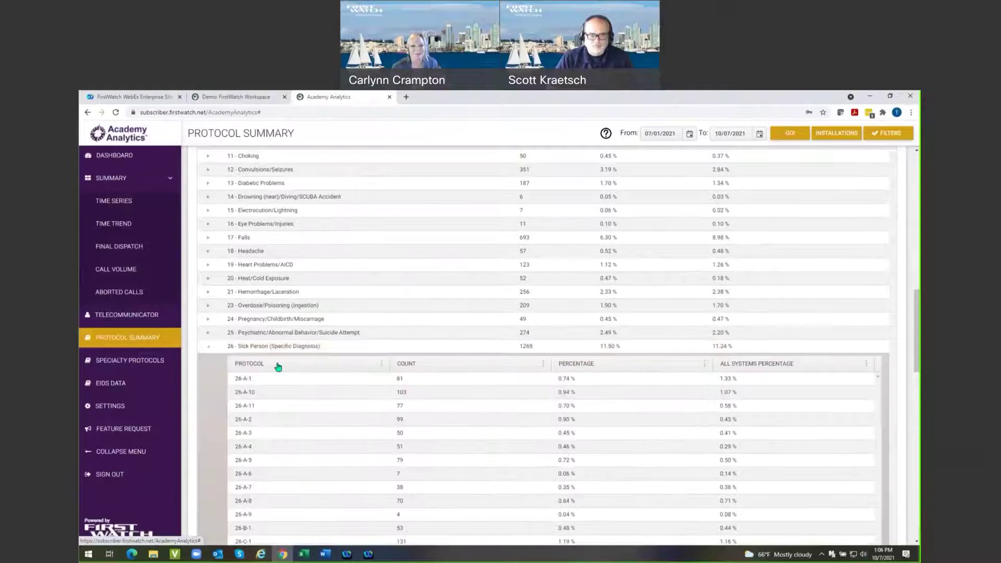
pyautogui.scroll(-3, 274, 365)
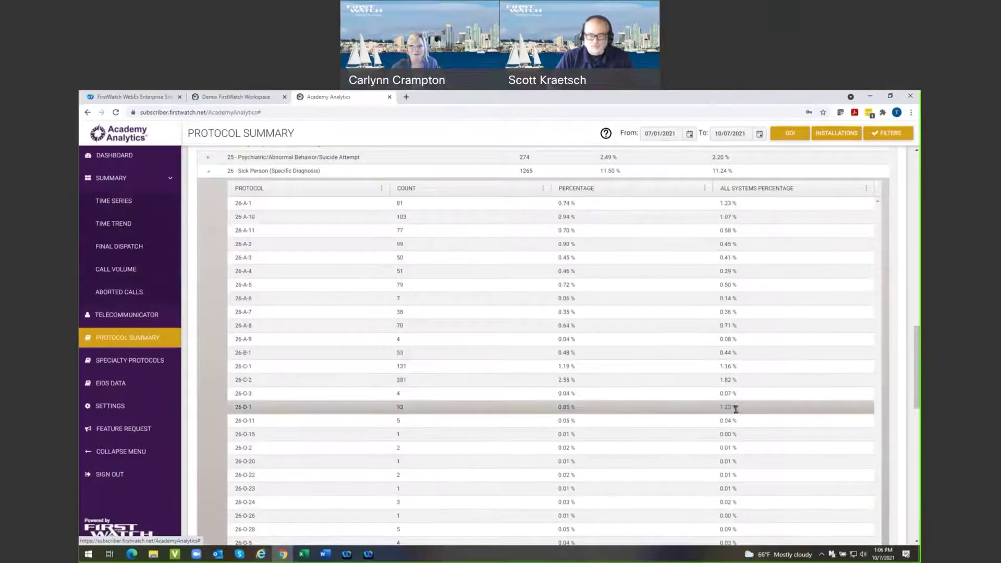
pyautogui.scroll(-3, 713, 449)
pyautogui.scroll(3, 713, 447)
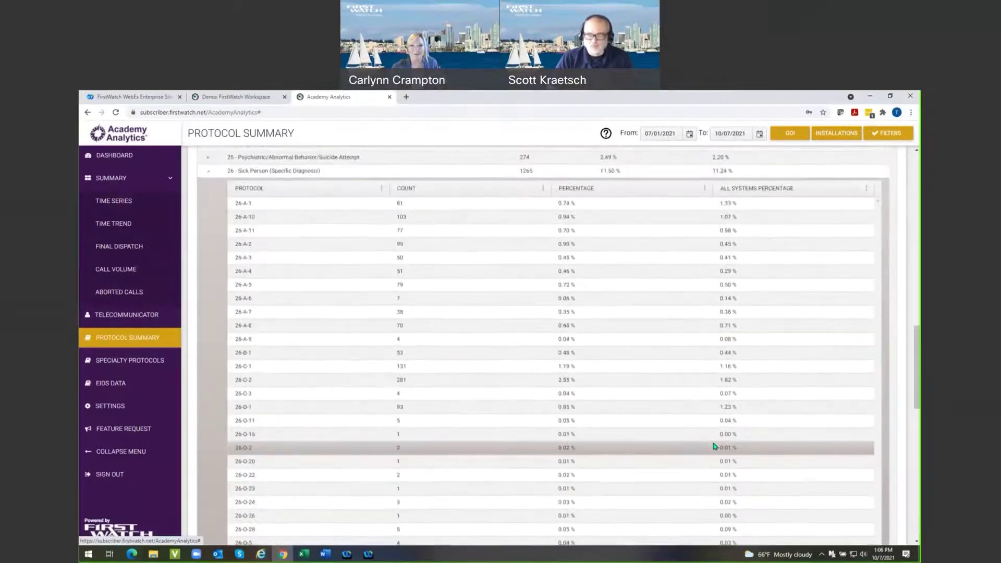
pyautogui.scroll(2, 715, 444)
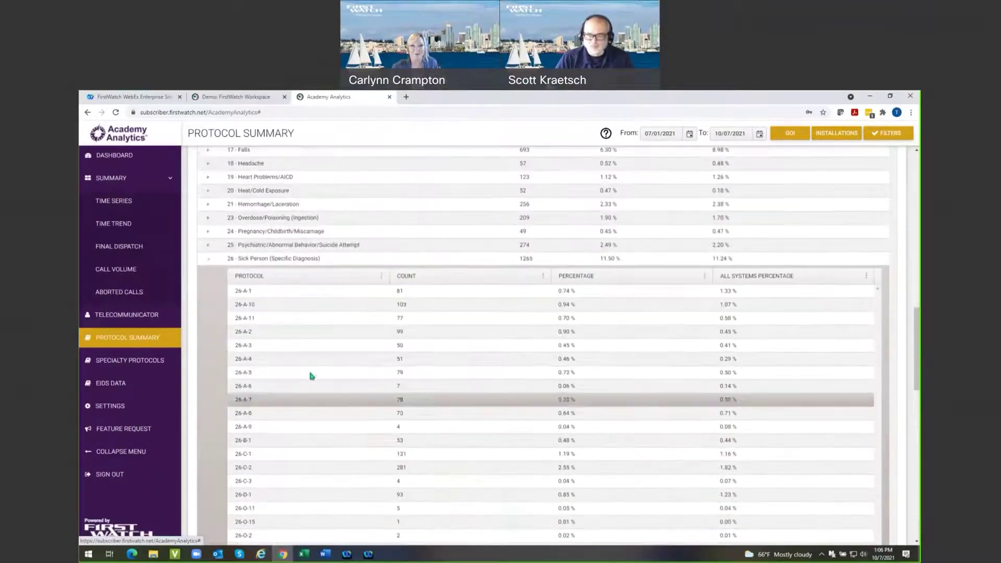
pyautogui.click(210, 260)
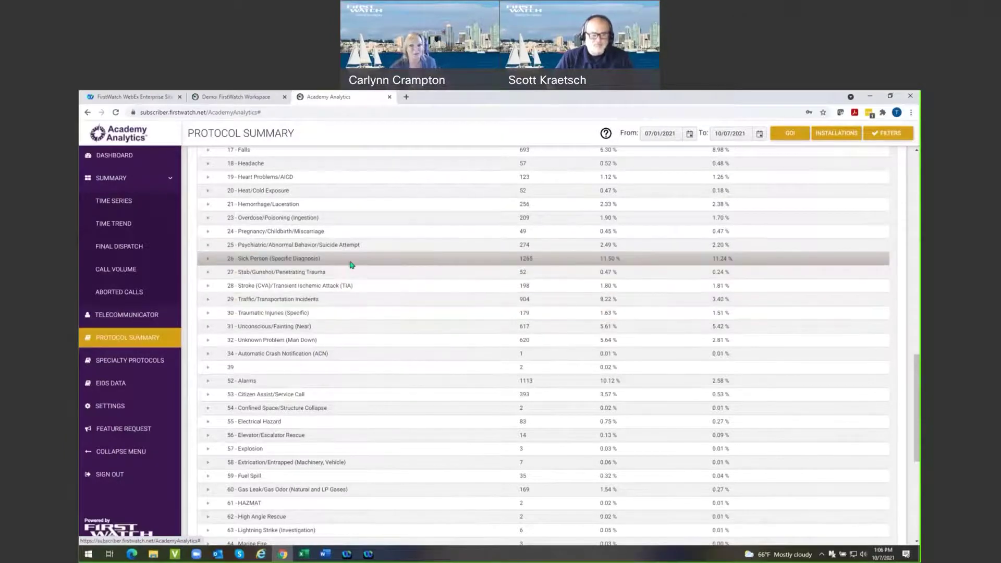
pyautogui.scroll(3, 378, 326)
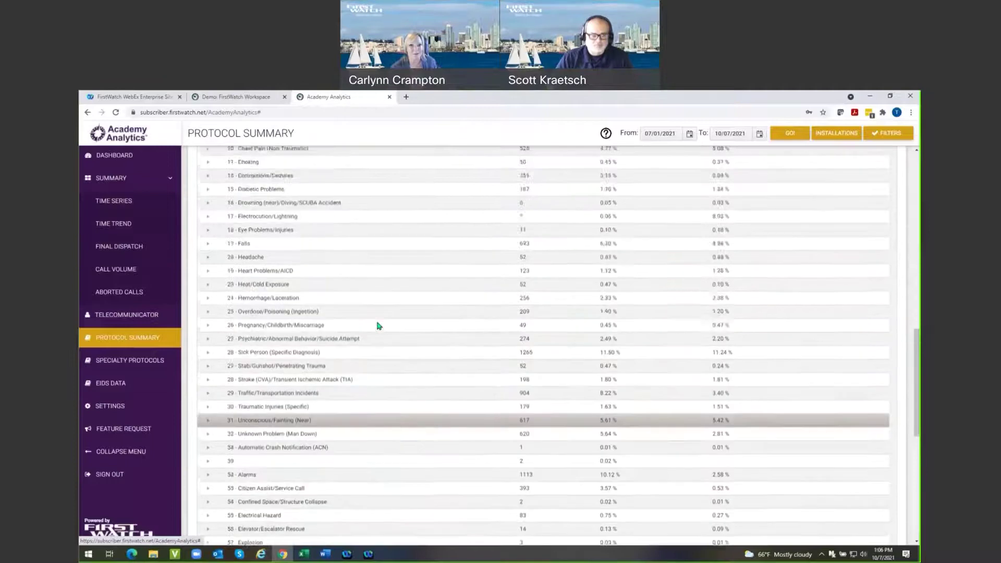
pyautogui.scroll(3, 395, 327)
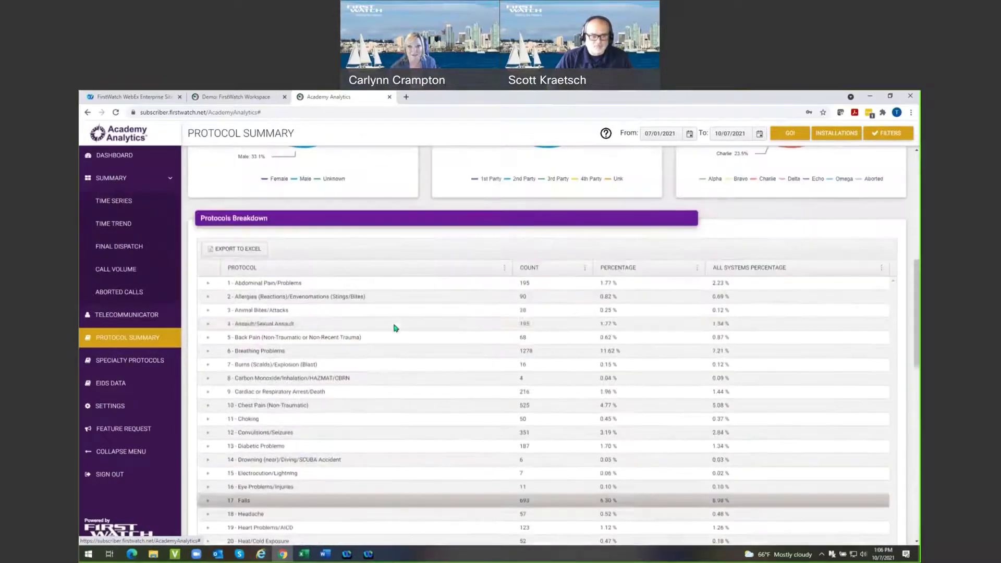
# From the COUNT column menu, hide the ALL SYSTEMS PERCENTAGE column, then restore it.
pyautogui.click(585, 269)
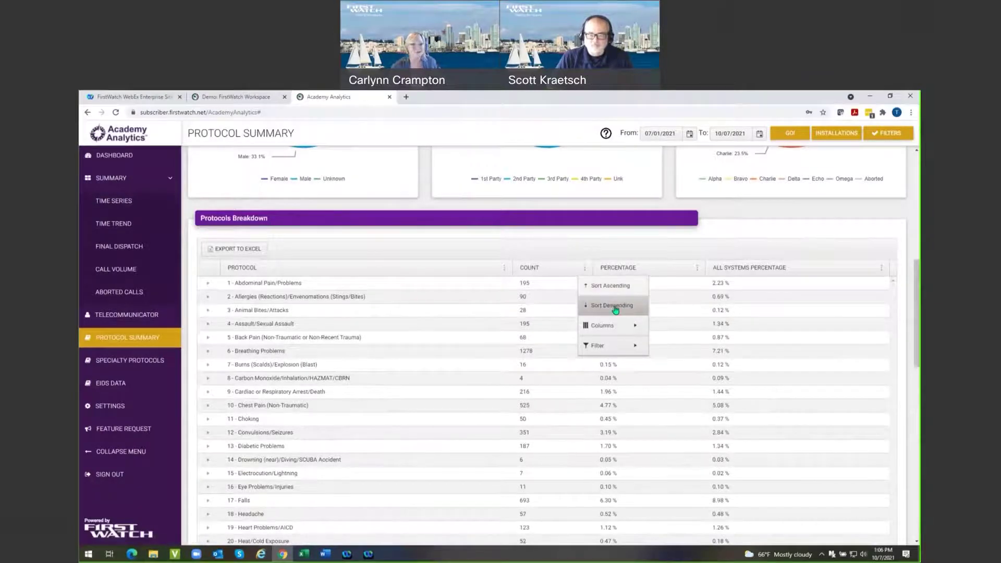
pyautogui.moveTo(609, 326)
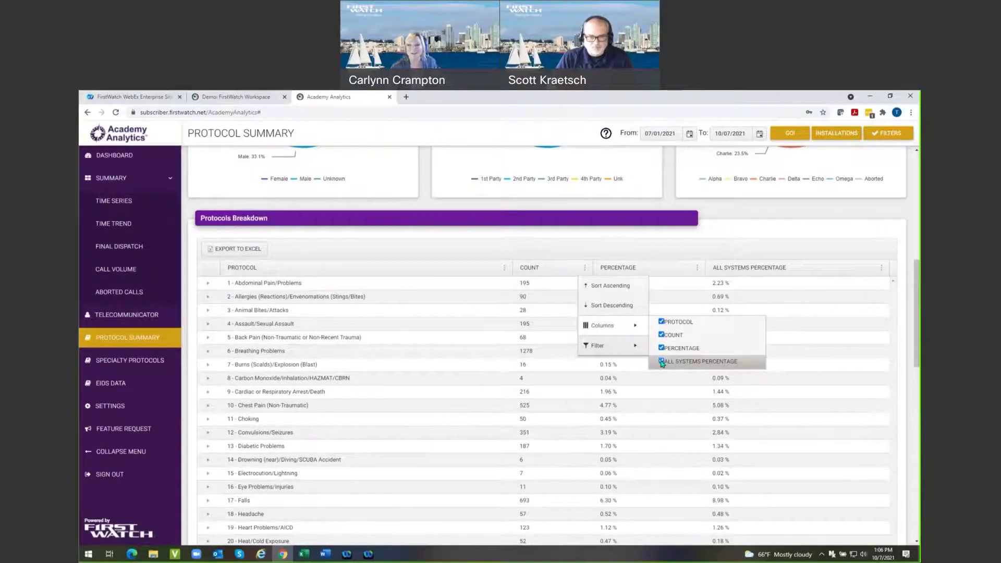
pyautogui.click(662, 362)
pyautogui.click(662, 362)
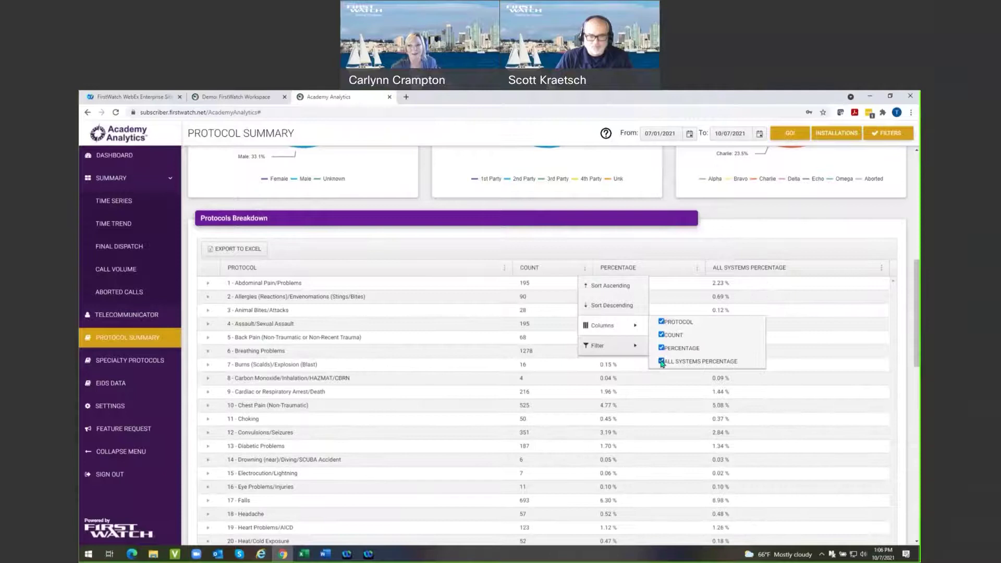
# Apply the COUNT column filter with Is equal to and And, then close the column options.
pyautogui.moveTo(605, 351)
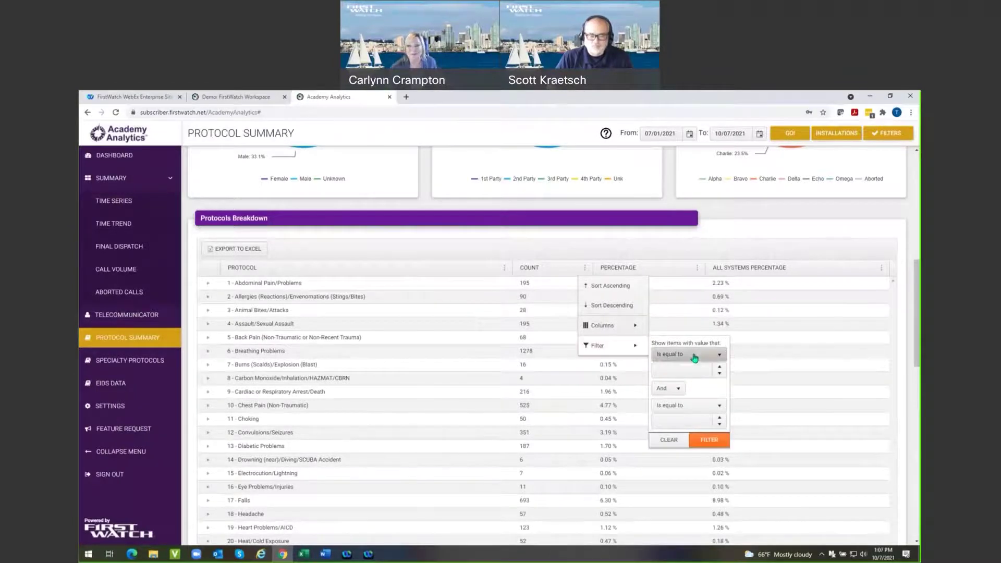
pyautogui.click(720, 358)
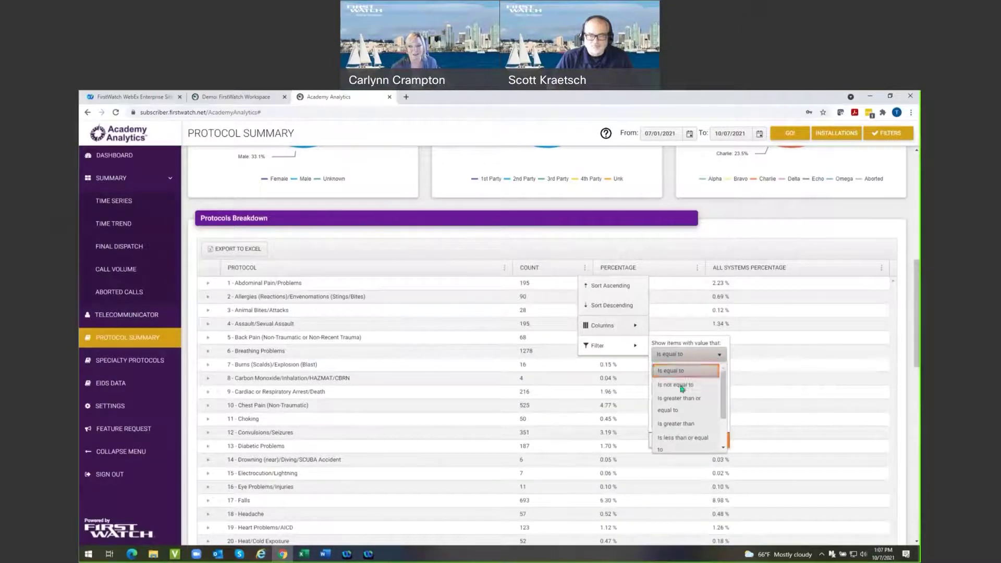
pyautogui.click(699, 357)
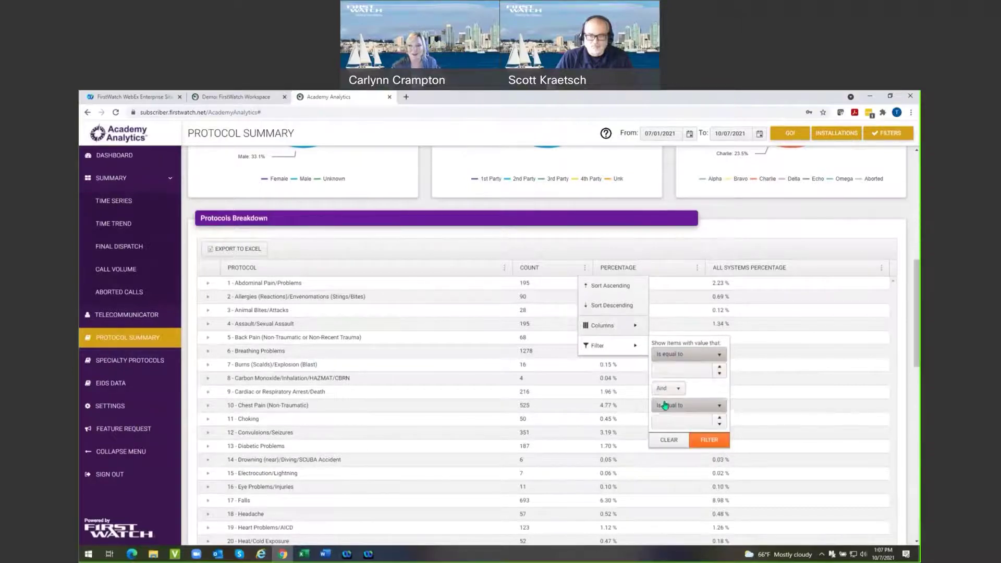
pyautogui.click(680, 390)
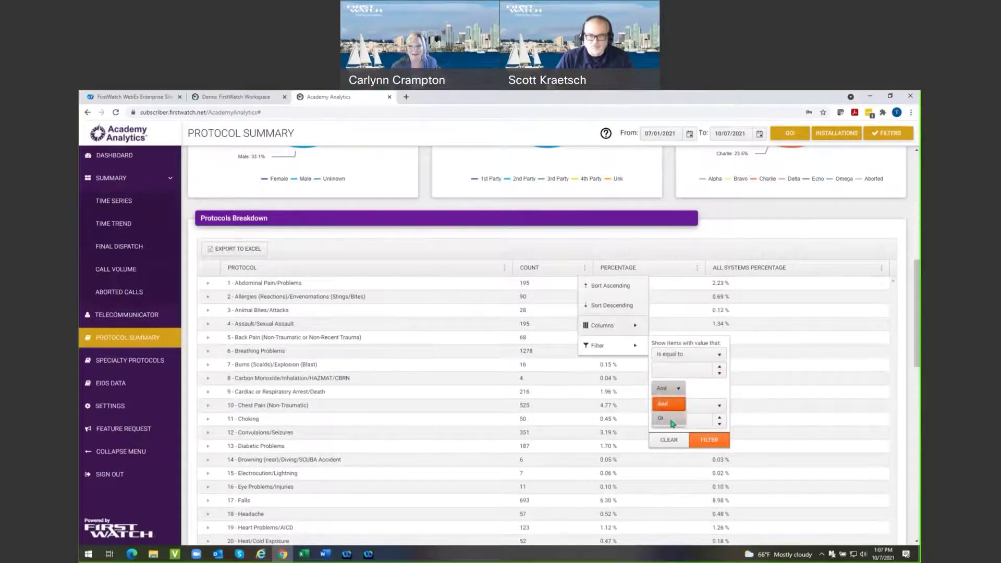
pyautogui.click(698, 386)
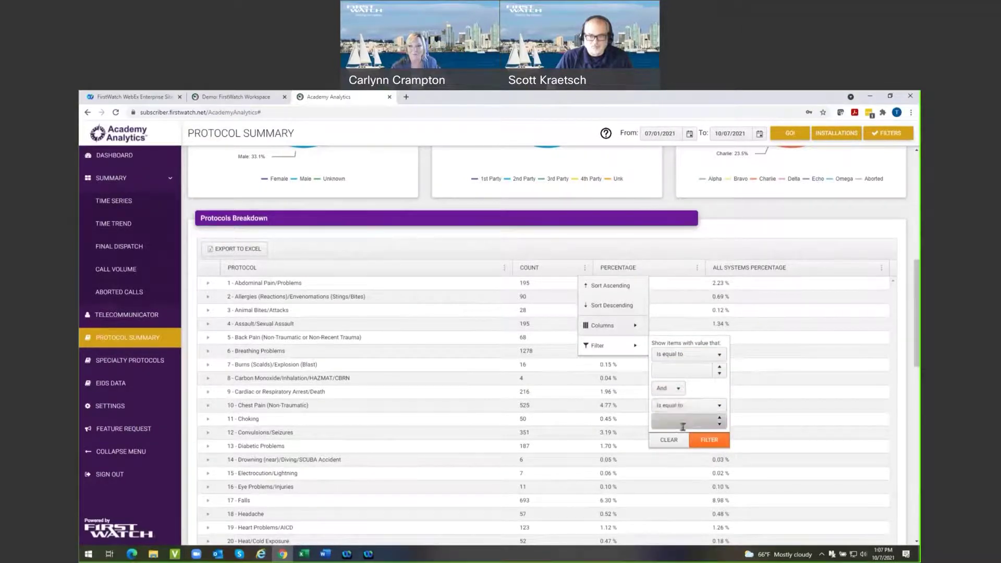
pyautogui.click(706, 441)
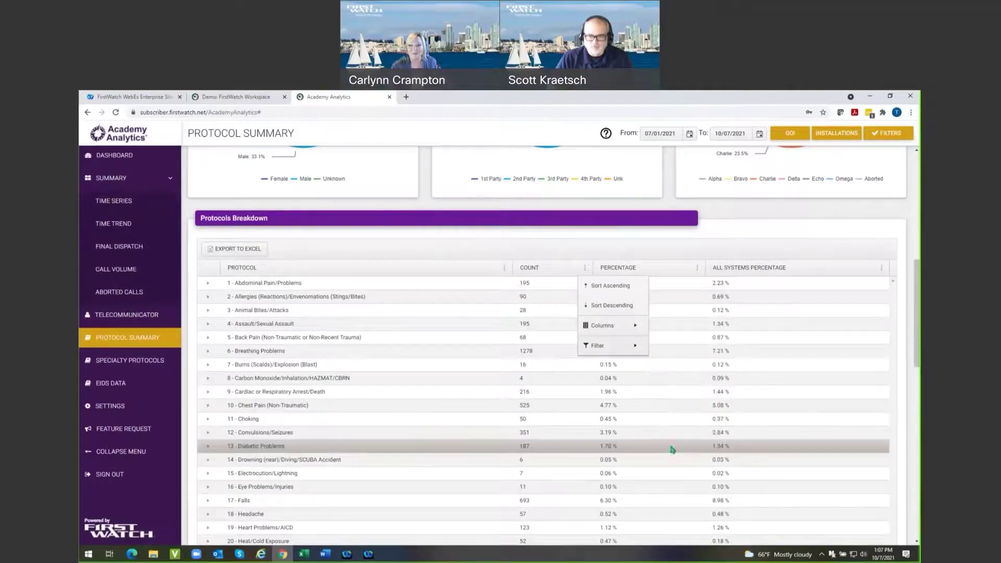
pyautogui.click(751, 216)
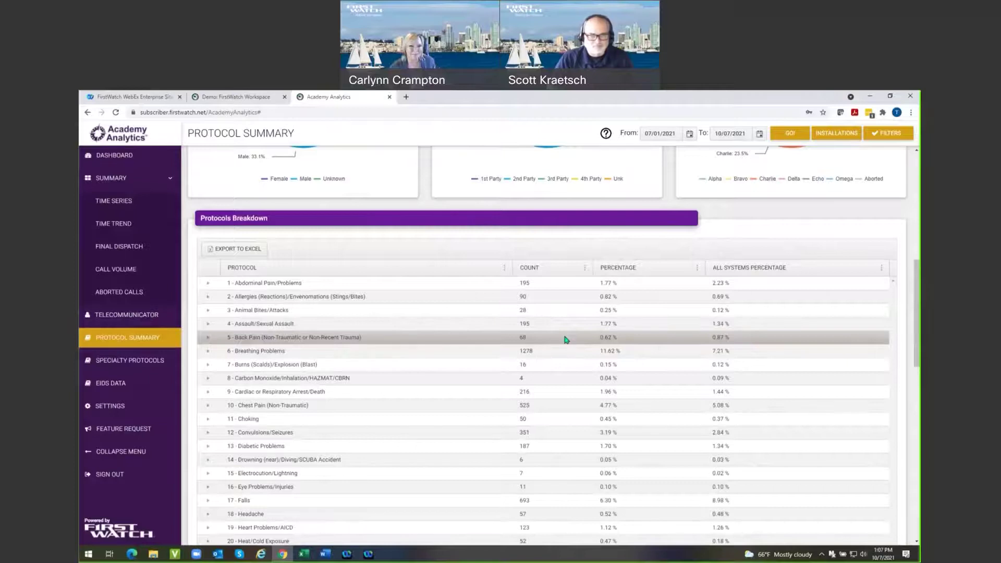
pyautogui.scroll(8, 566, 340)
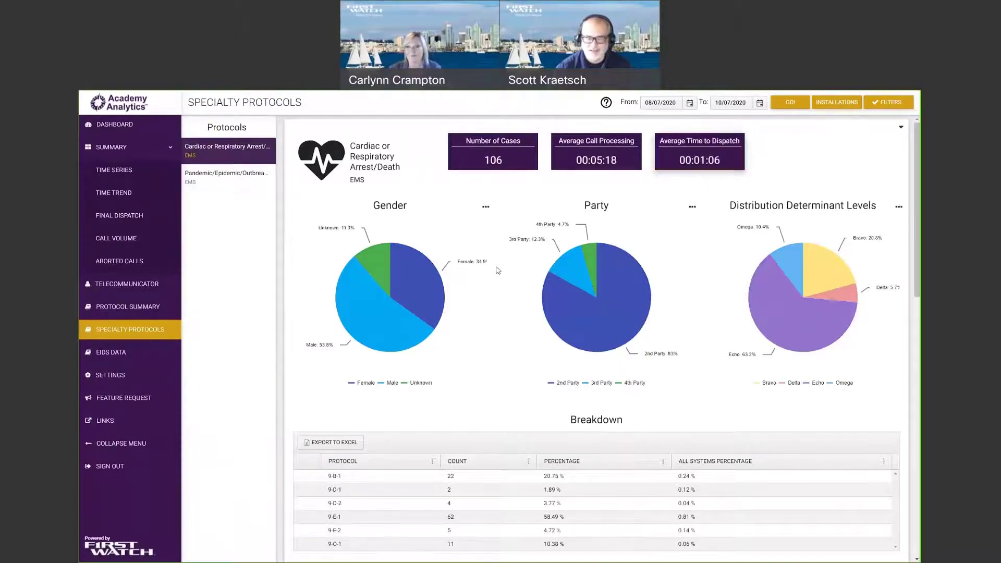
# Scroll past the pie charts and the 9-E-1/9-B-1 Breakdown table to the Time to Hands on Chest by Month chart.
pyautogui.scroll(-1, 509, 284)
pyautogui.scroll(1, 409, 245)
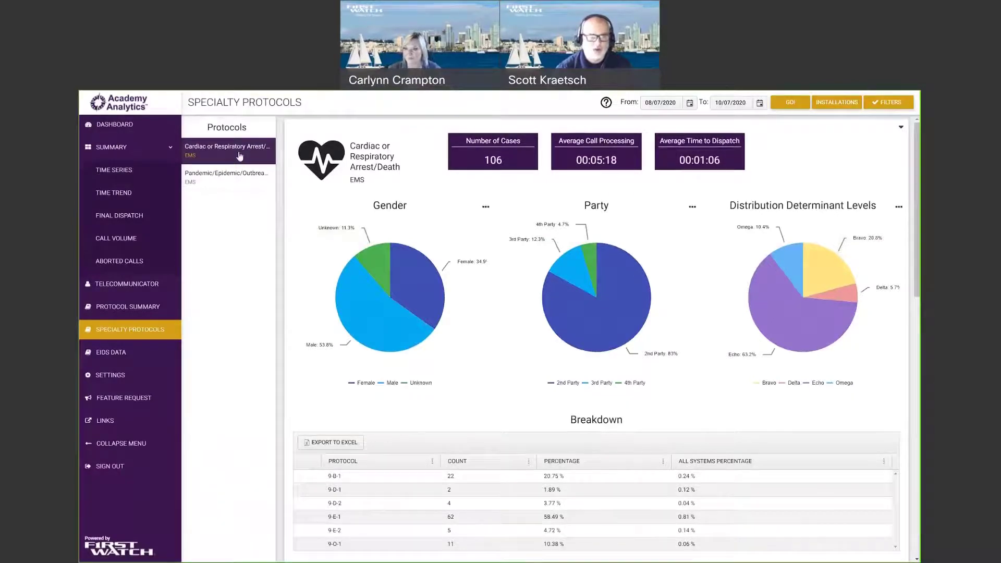
pyautogui.moveTo(446, 308)
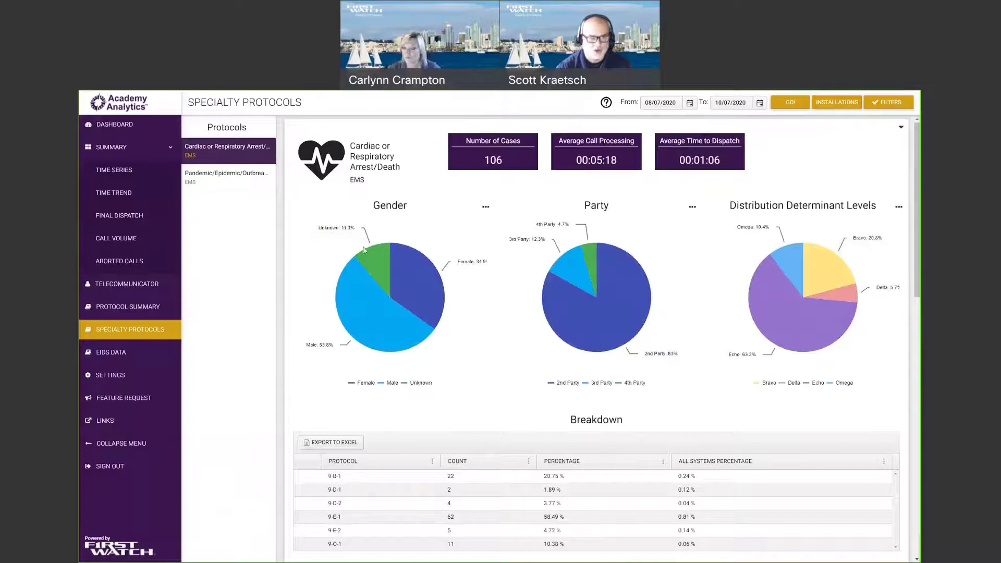
pyautogui.scroll(-2, 438, 319)
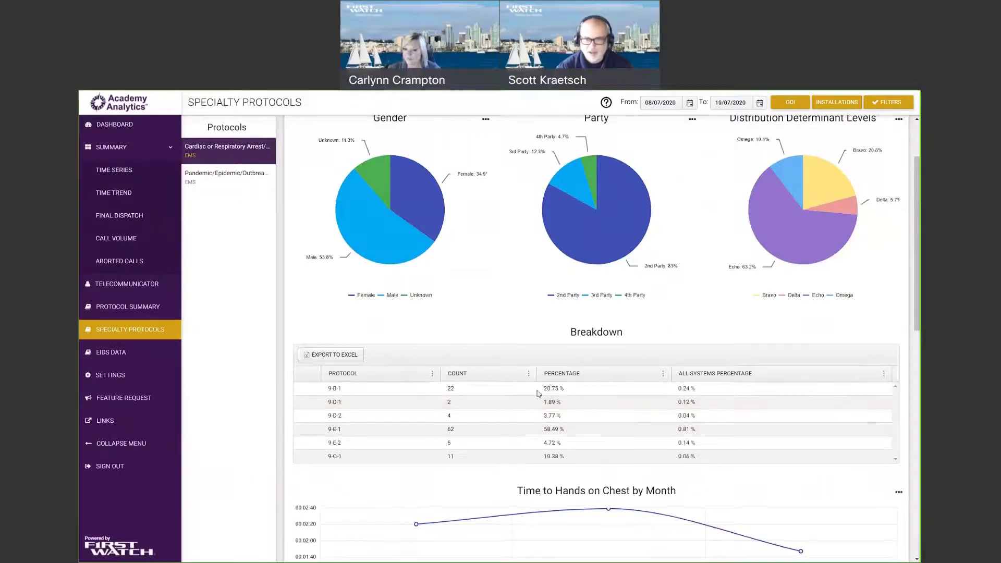
pyautogui.scroll(-1, 600, 388)
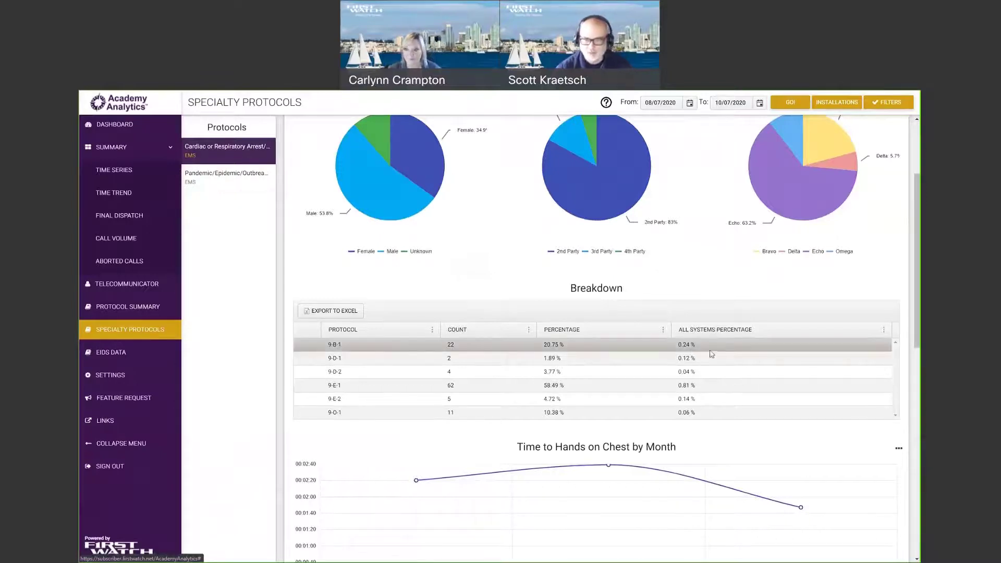
pyautogui.scroll(-3, 524, 314)
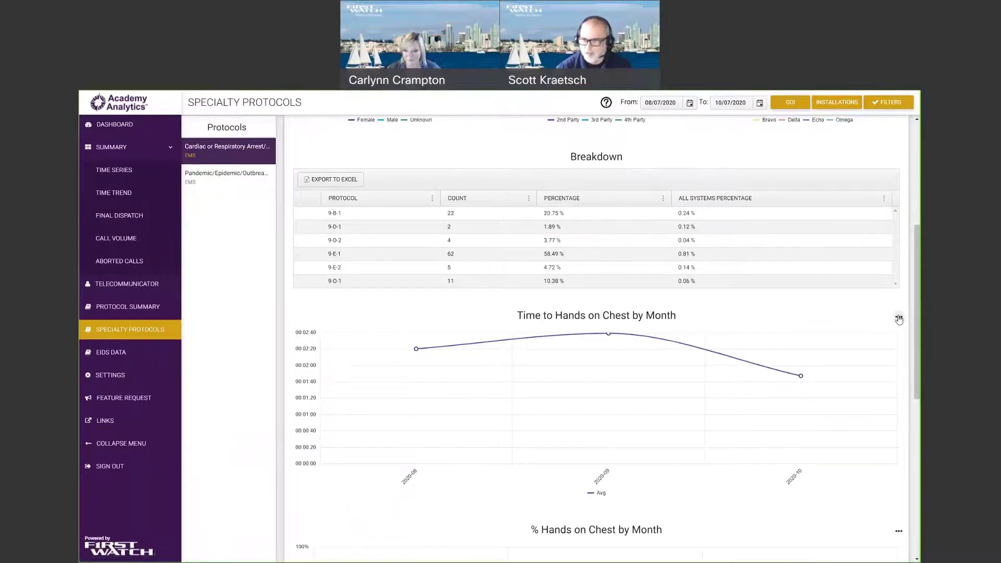
pyautogui.click(899, 320)
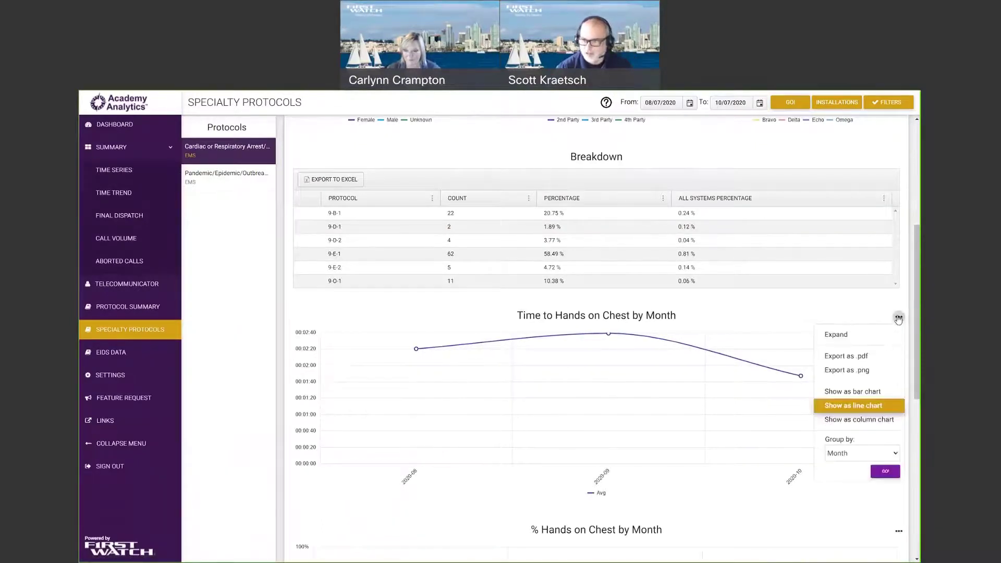
pyautogui.click(892, 454)
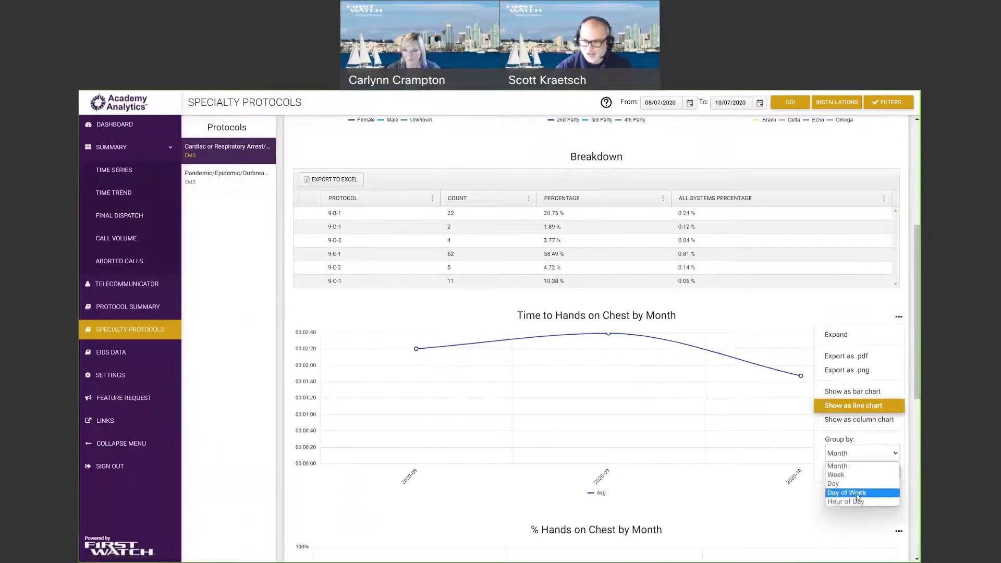
pyautogui.click(703, 469)
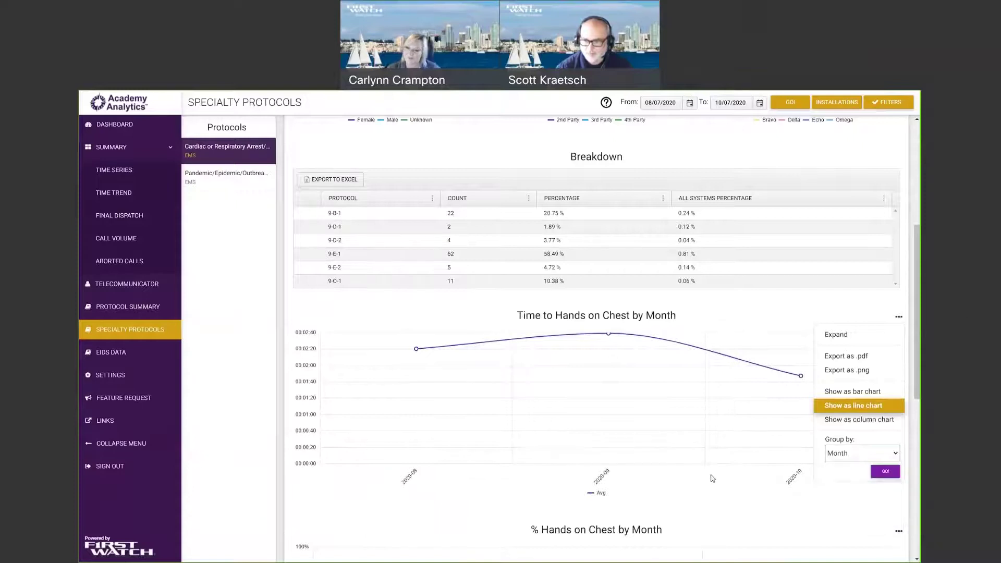
# Open the 2020-10 Hands on Chest records, view the first case's details, then close both.
pyautogui.click(801, 375)
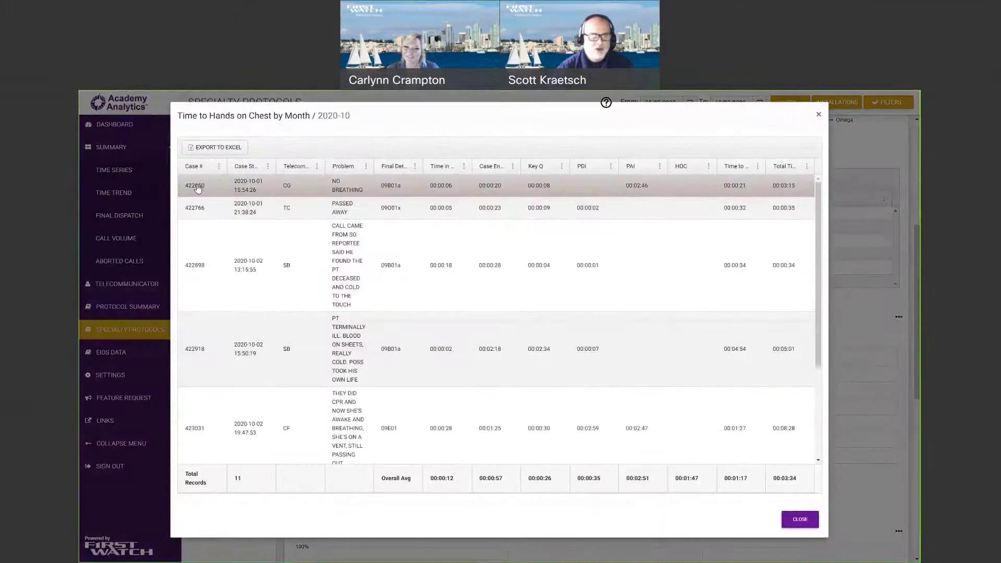
pyautogui.click(209, 182)
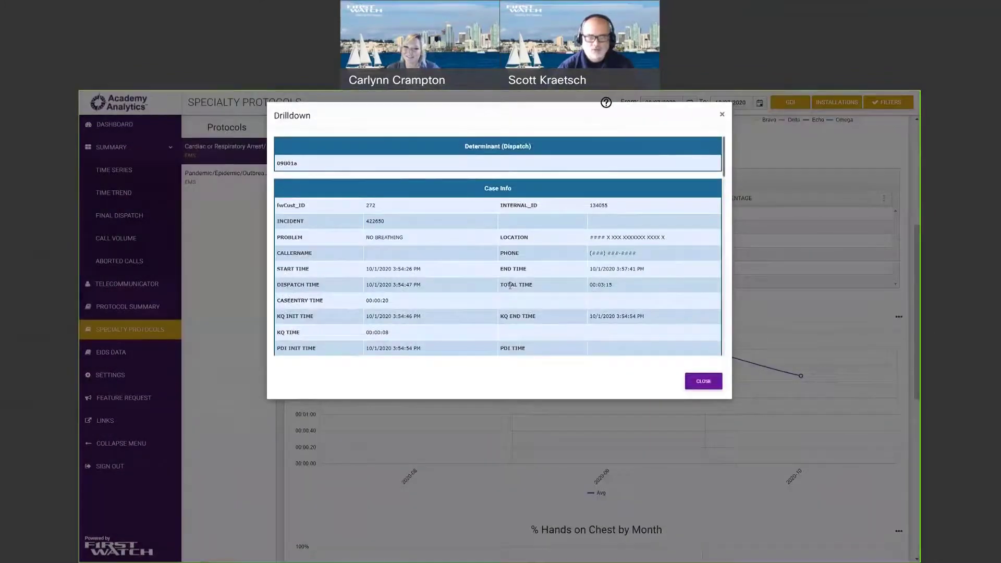
pyautogui.scroll(-6, 511, 284)
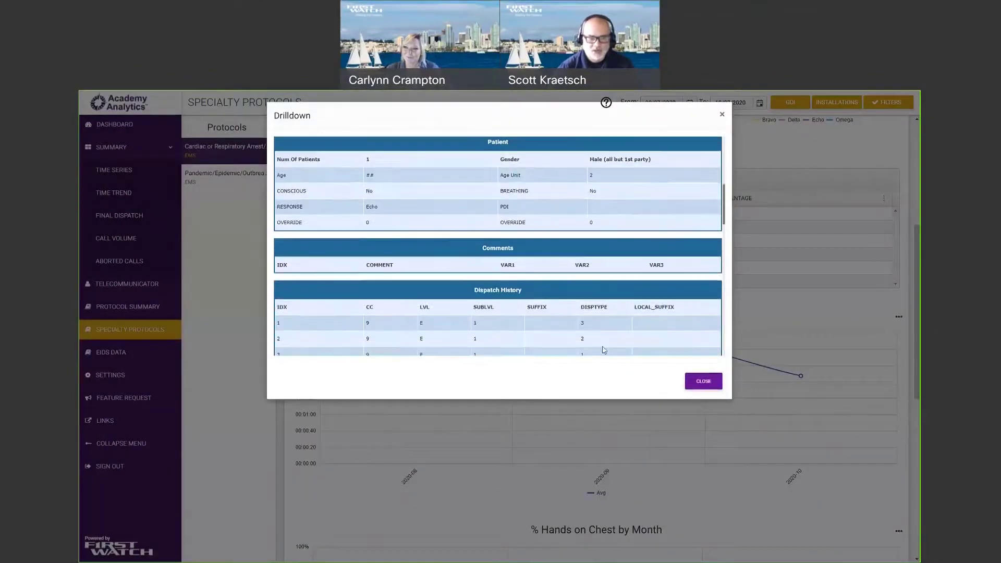
pyautogui.click(700, 388)
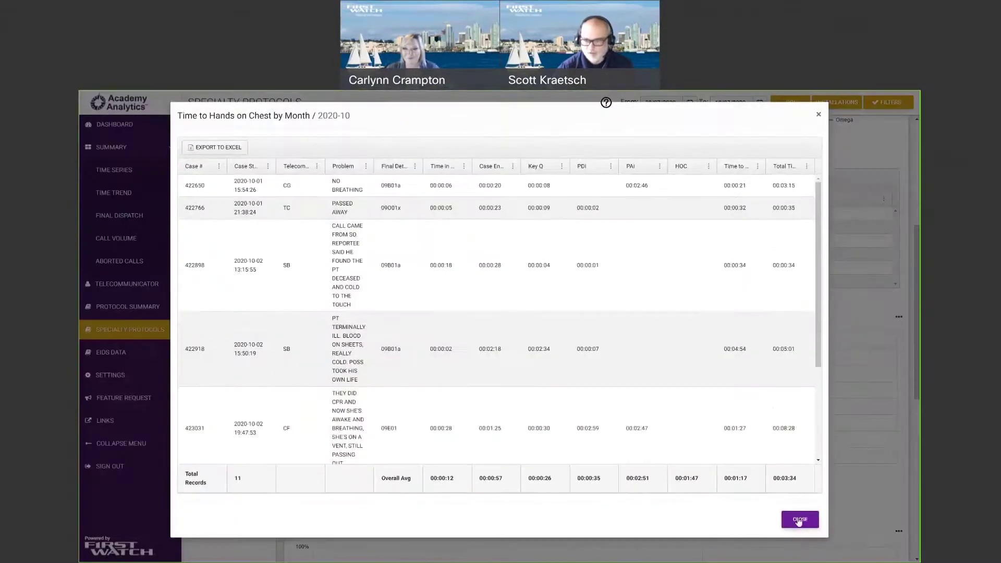
pyautogui.press('Escape')
pyautogui.scroll(-4, 579, 381)
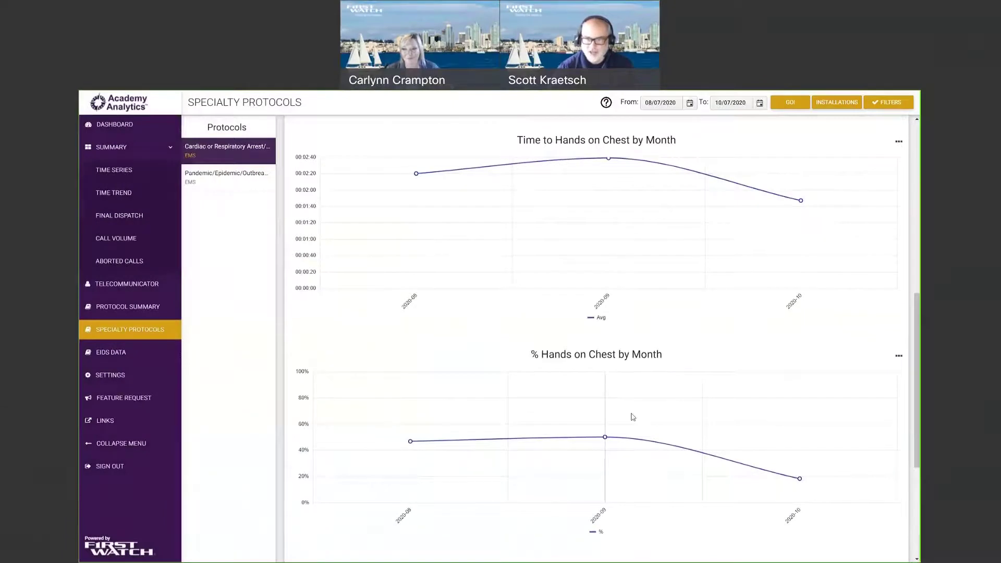
# Scroll through the cardiac arrest charts, highlighting 'Hands' in a chart title, then clearing it.
pyautogui.scroll(-4, 641, 393)
pyautogui.scroll(-1, 607, 389)
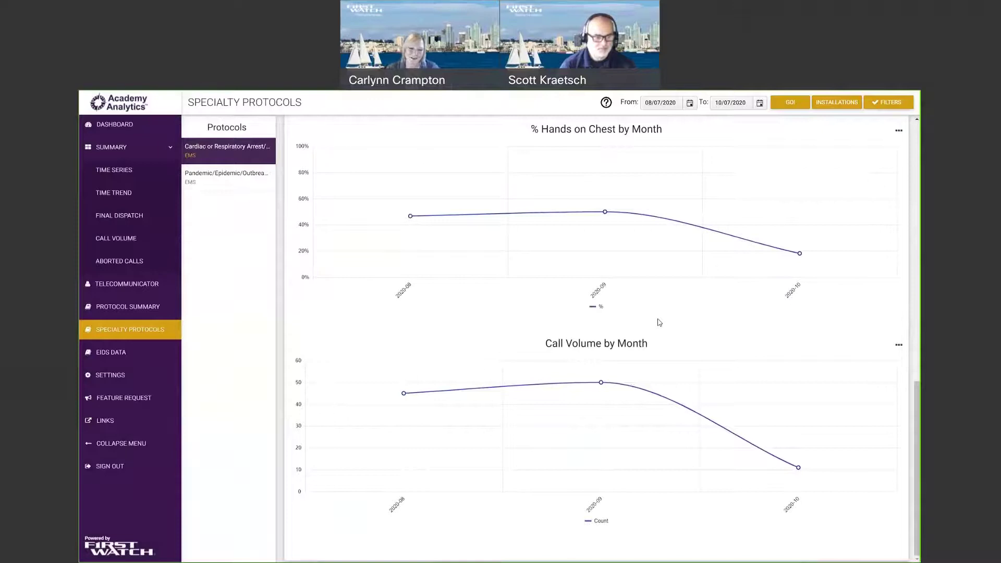
pyautogui.moveTo(624, 399)
pyautogui.scroll(2, 869, 375)
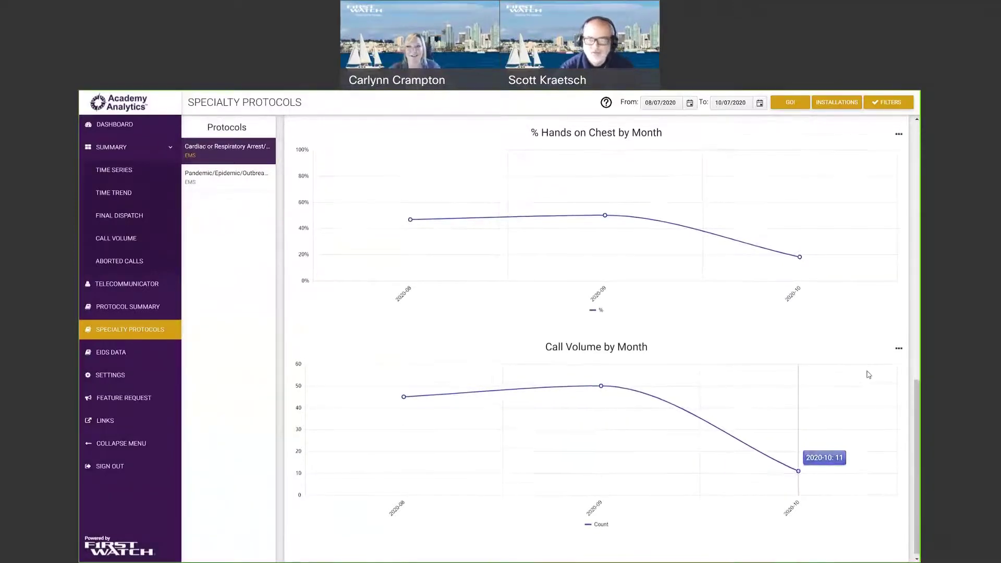
pyautogui.scroll(1, 869, 376)
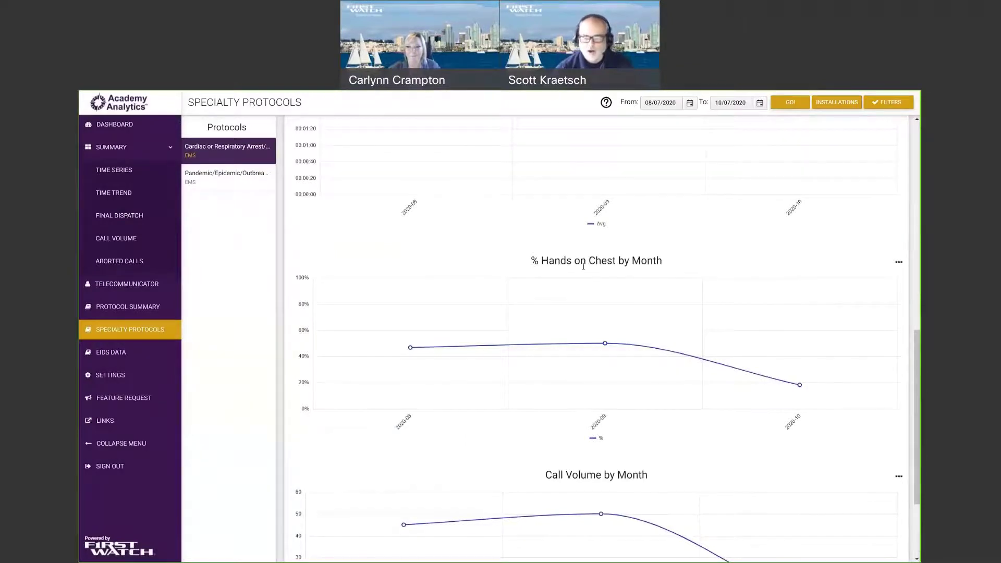
pyautogui.moveTo(542, 261); pyautogui.dragTo(573, 262)
pyautogui.click(498, 273)
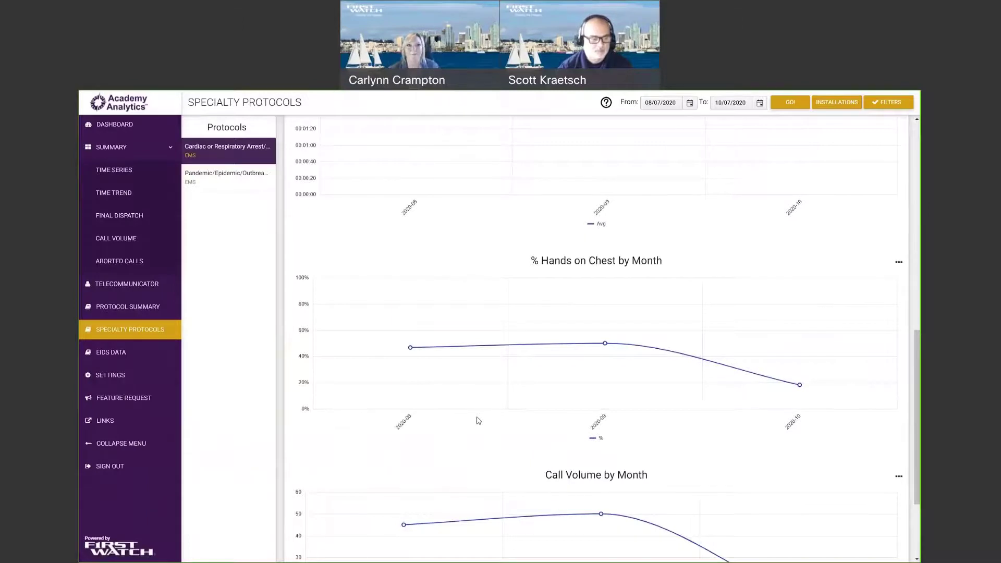
# Switch to the Pandemic/Epidemic/Outbreak protocol (447 cases) and open the Breakdown by Age chart options.
pyautogui.scroll(-3, 477, 419)
pyautogui.scroll(8, 482, 419)
pyautogui.scroll(5, 483, 419)
pyautogui.moveTo(343, 287)
pyautogui.click(233, 176)
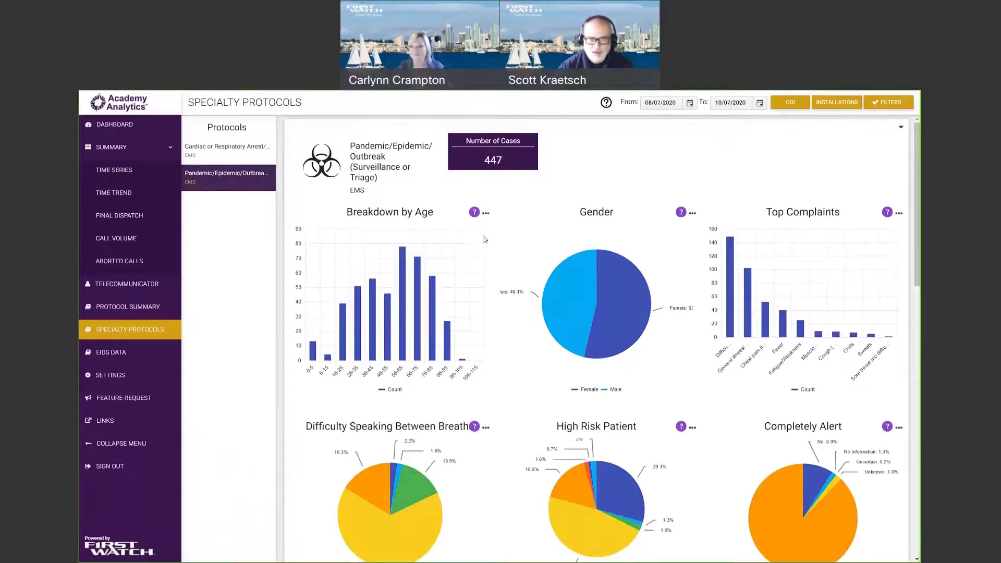
pyautogui.click(486, 214)
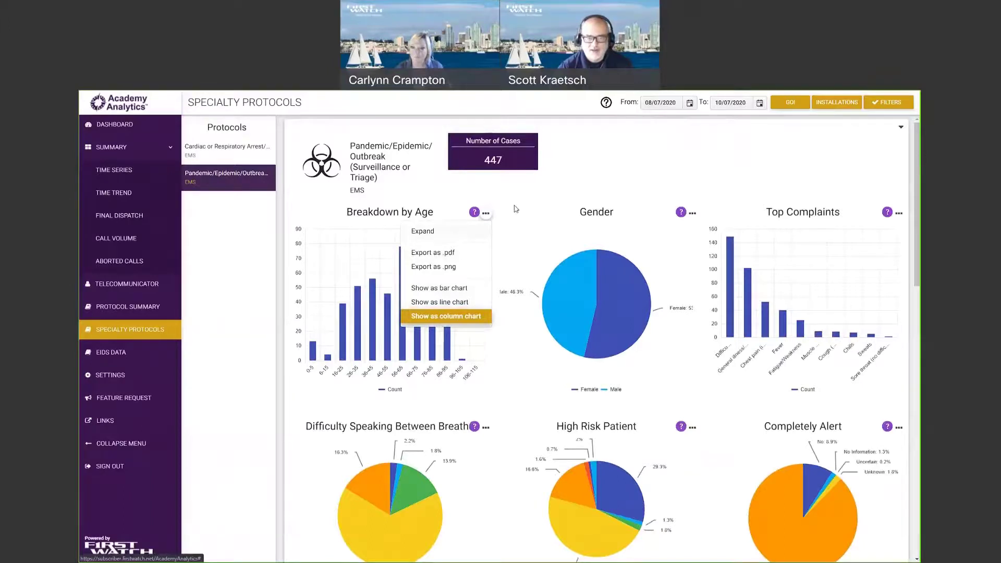
pyautogui.click(556, 188)
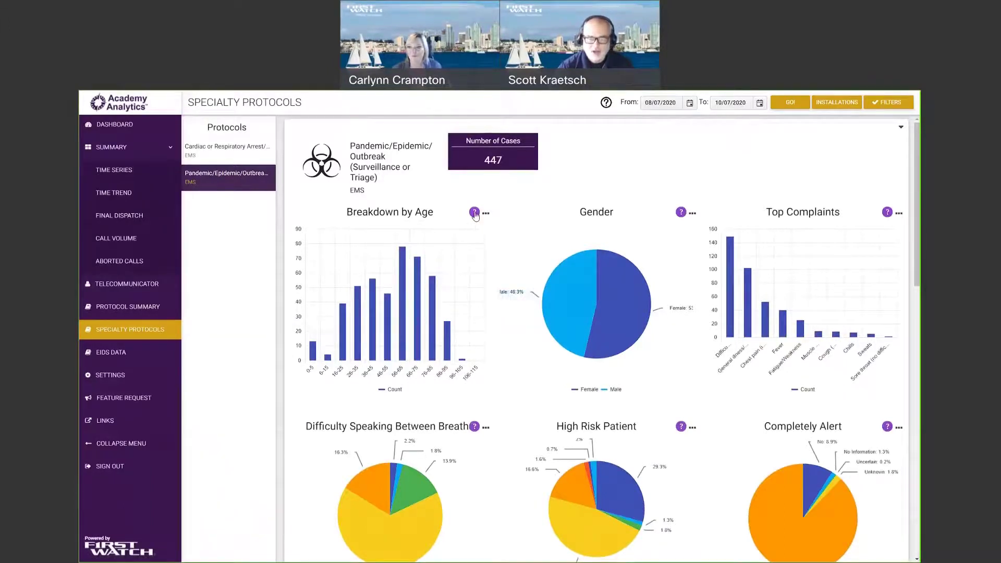
pyautogui.moveTo(476, 215)
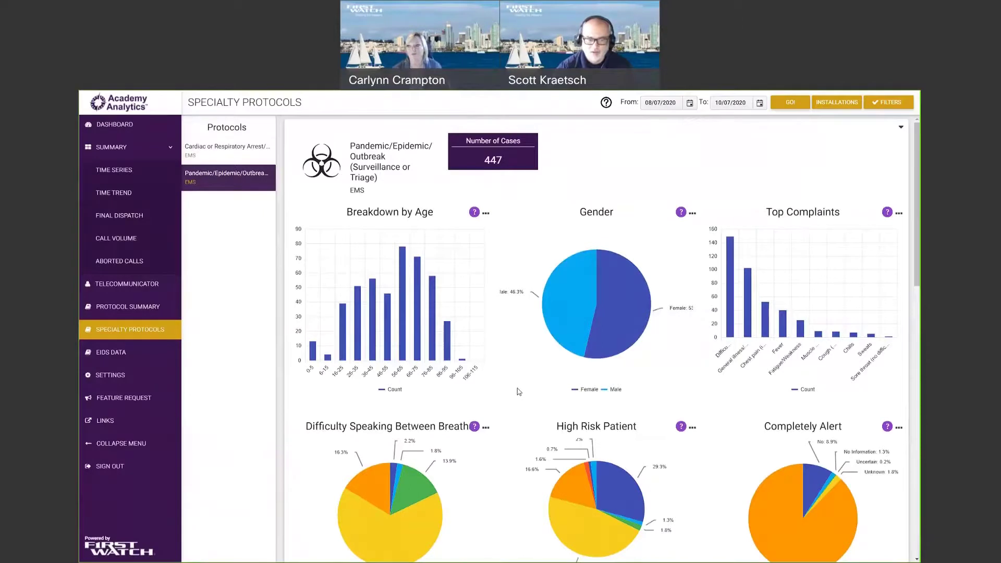
pyautogui.scroll(-3, 519, 392)
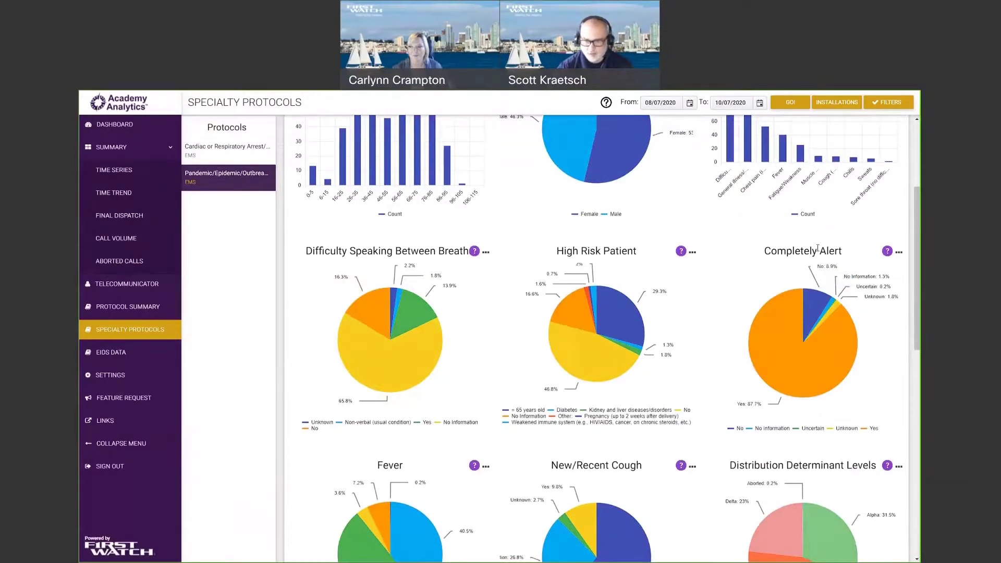
# Scroll past the Breakdown table (36-A-3 at 121) and open the Call Volume by Month chart options.
pyautogui.scroll(-3, 626, 339)
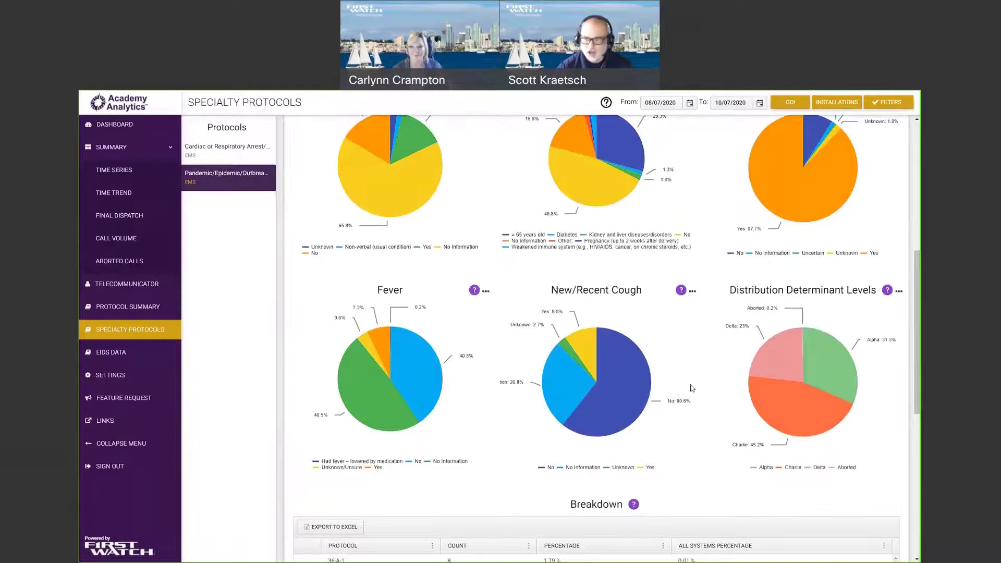
pyautogui.scroll(-1, 831, 315)
pyautogui.scroll(-1, 831, 315)
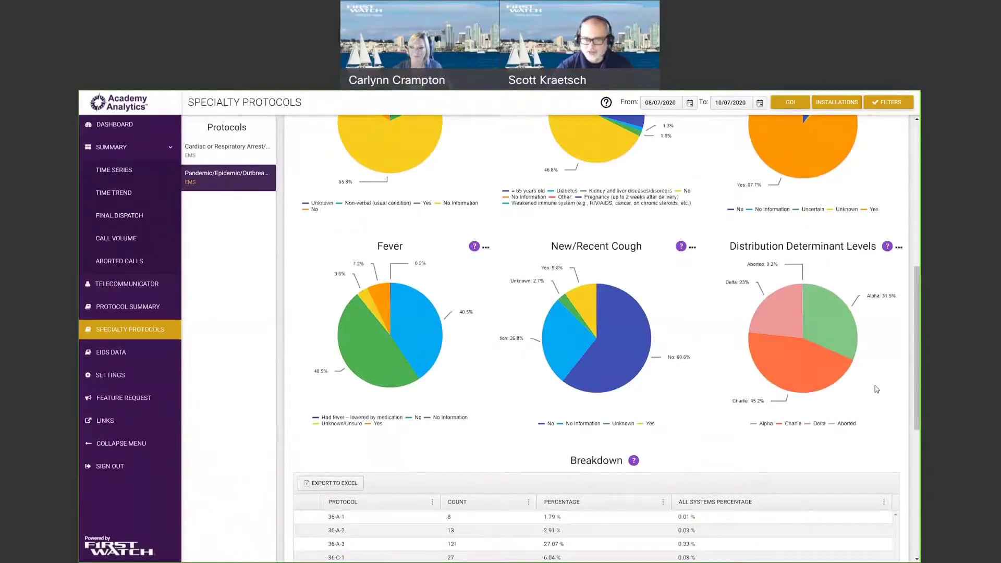
pyautogui.scroll(-3, 877, 389)
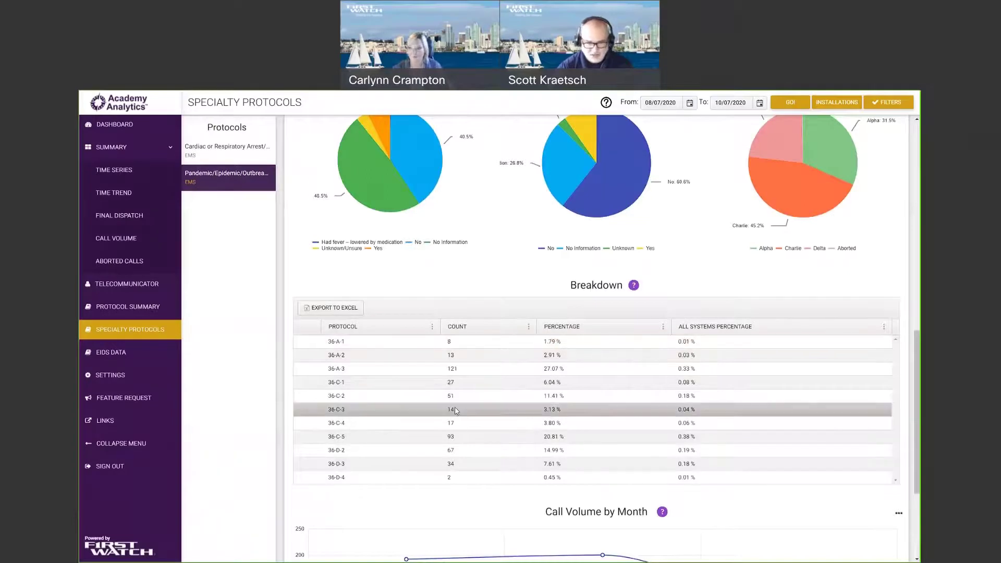
pyautogui.scroll(-3, 368, 416)
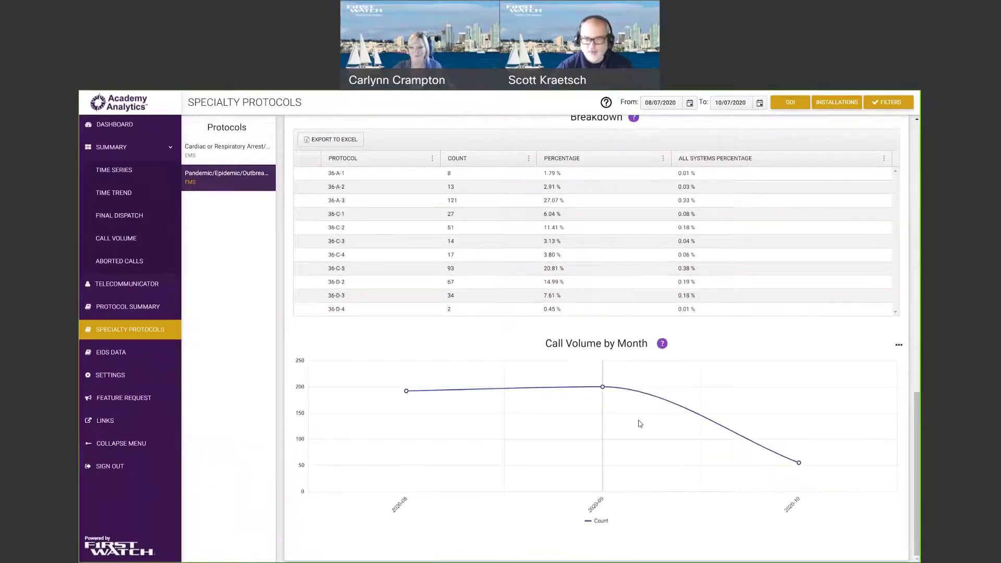
pyautogui.click(900, 348)
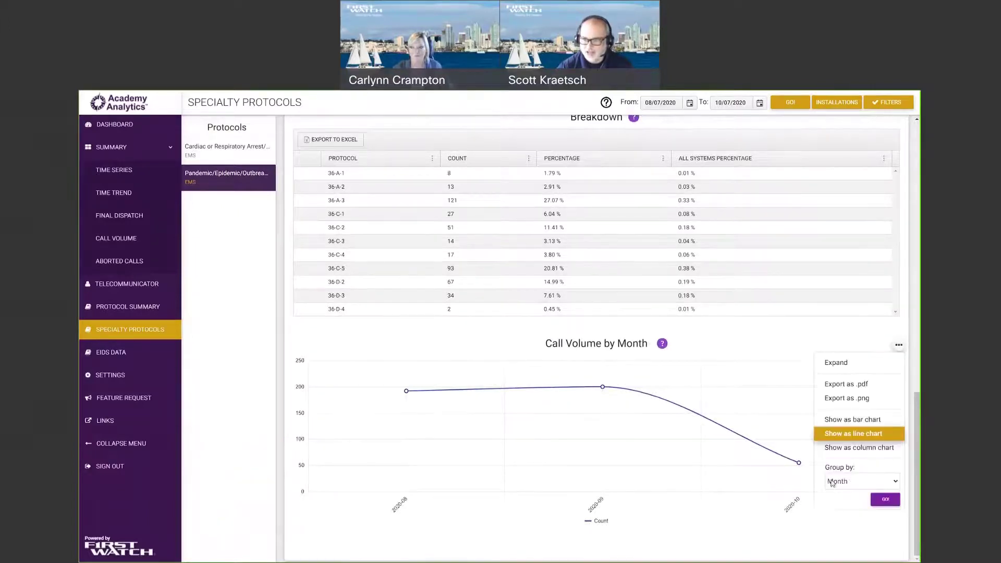
# Close the Call Volume by Month chart options menu.
pyautogui.click(679, 524)
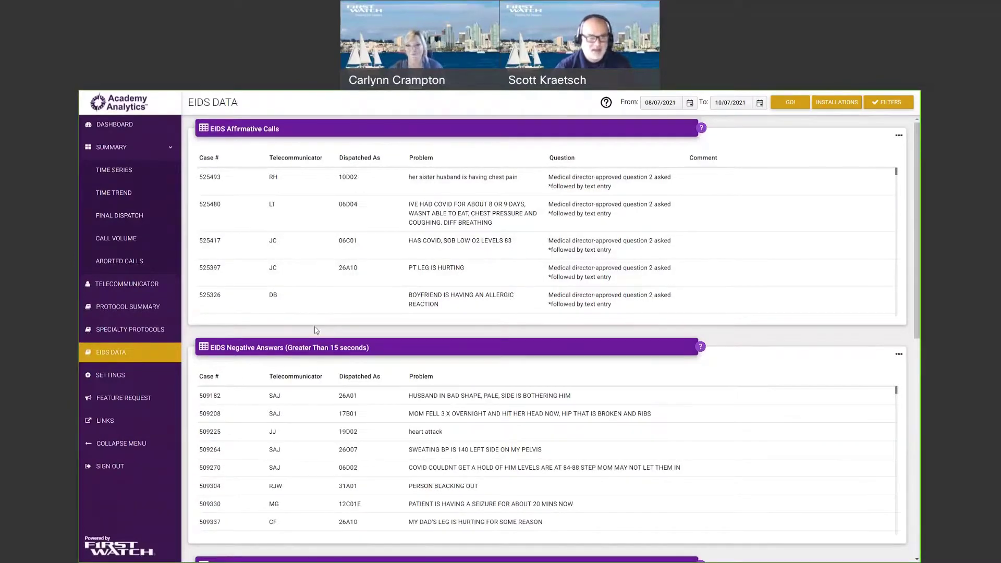
pyautogui.scroll(-3, 409, 343)
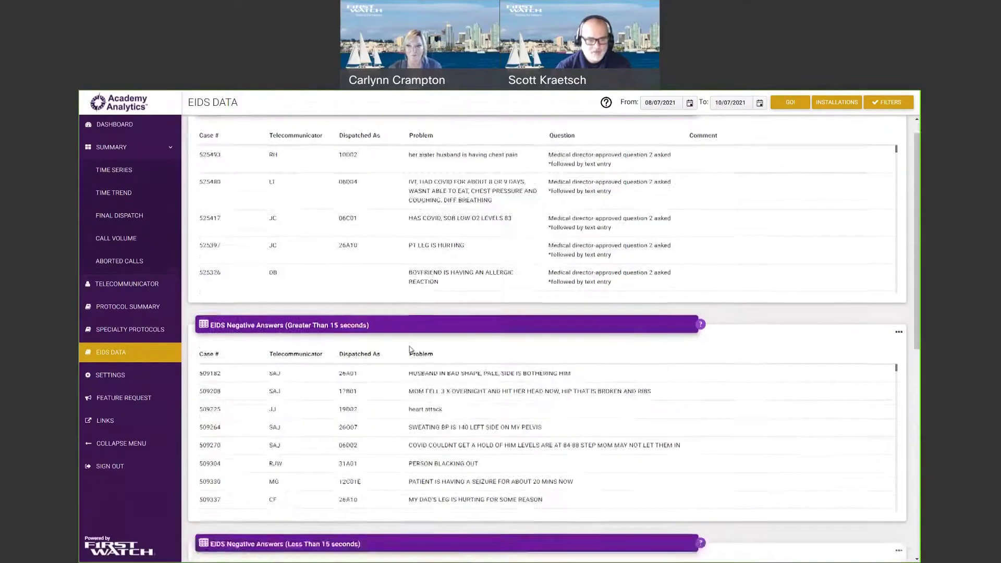
pyautogui.scroll(3, 331, 420)
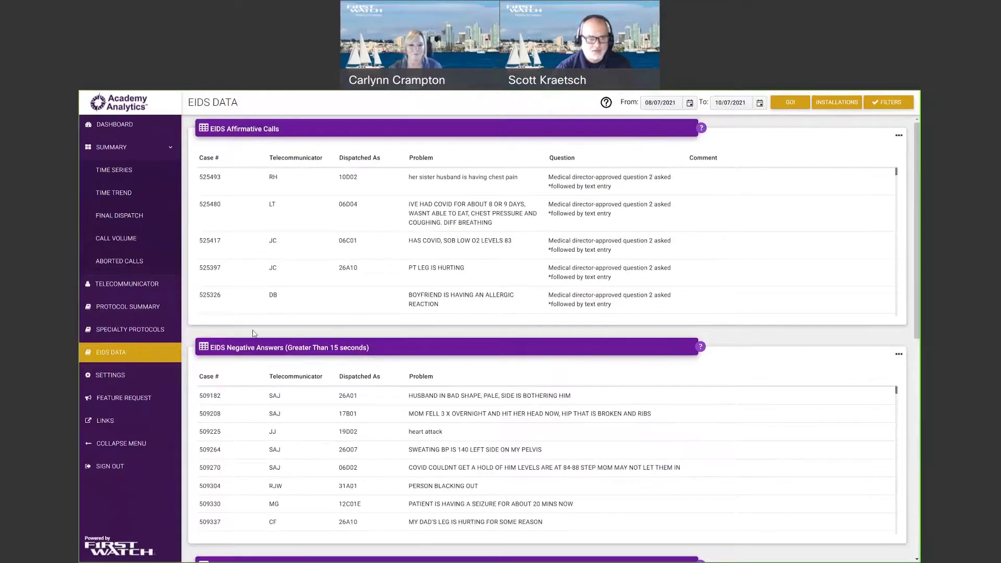
pyautogui.scroll(-2, 255, 334)
pyautogui.moveTo(216, 260); pyautogui.dragTo(350, 261)
pyautogui.scroll(-2, 407, 293)
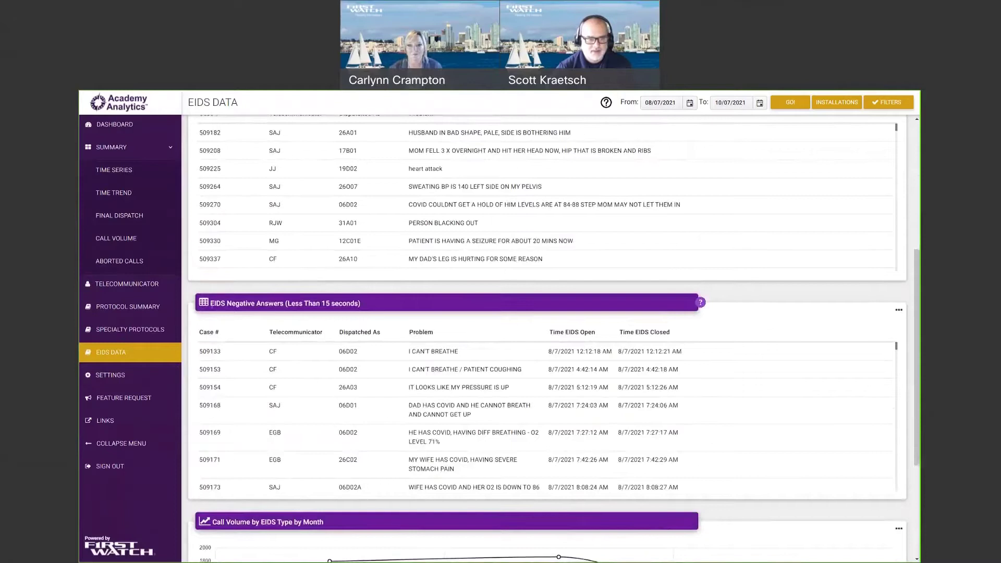
pyautogui.moveTo(210, 304); pyautogui.dragTo(286, 303)
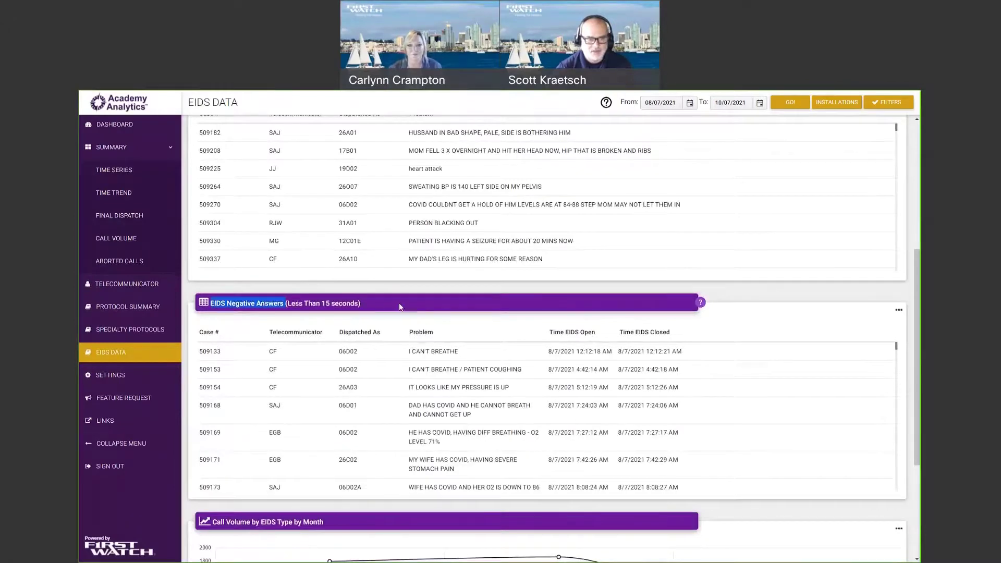
pyautogui.scroll(4, 401, 307)
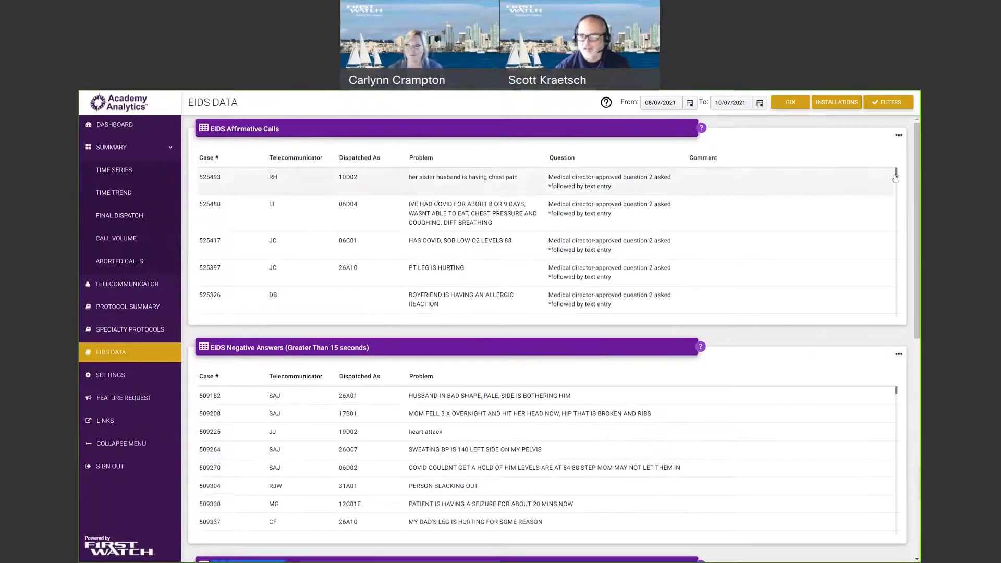
pyautogui.scroll(-2, 901, 180)
pyautogui.scroll(2, 901, 180)
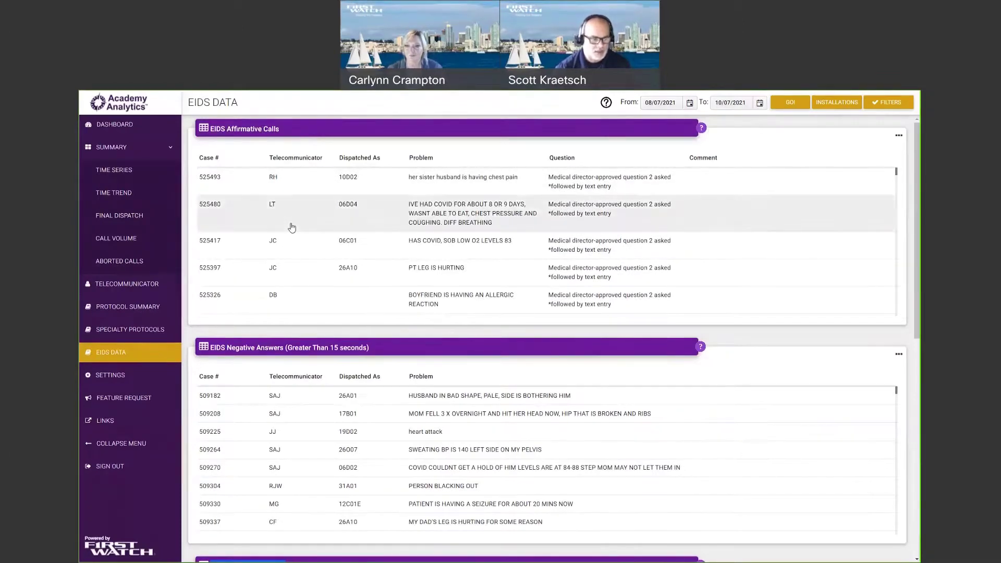
pyautogui.scroll(-3, 308, 226)
pyautogui.scroll(3, 501, 282)
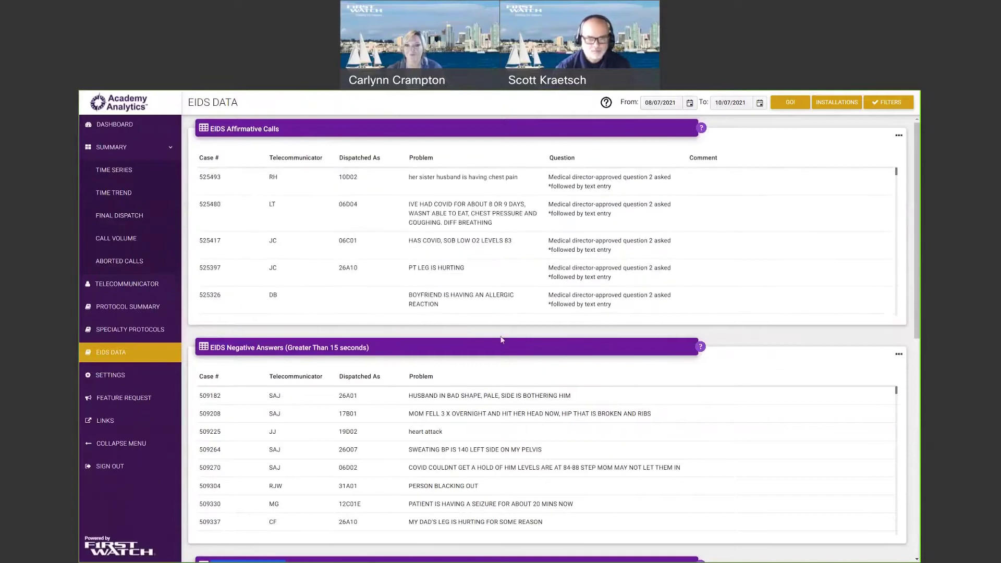
pyautogui.scroll(-3, 502, 340)
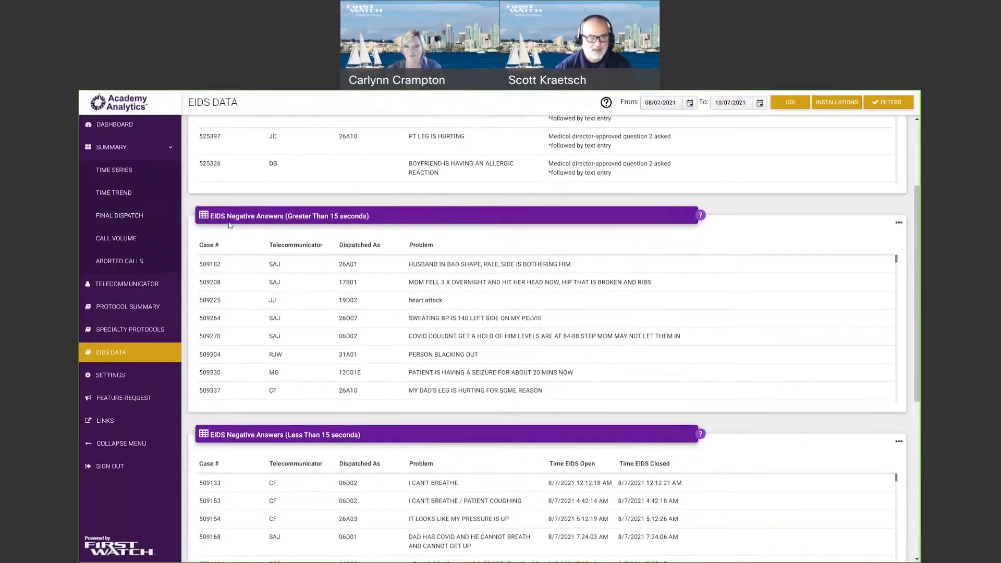
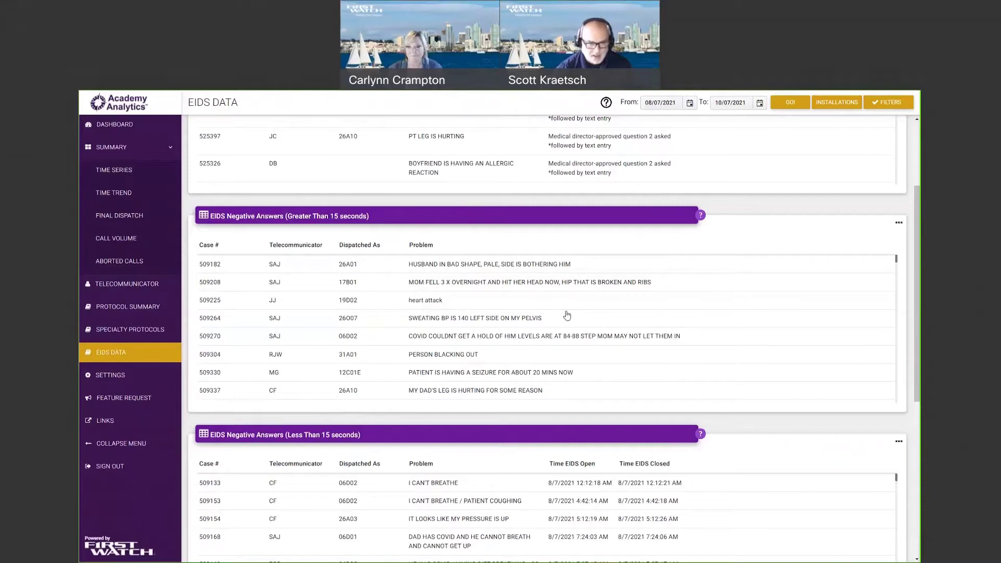
# Scroll to the Call Volume by EIDS Type by Month chart, hide NegativeLessThan15, and open Filters.
pyautogui.scroll(-2, 587, 331)
pyautogui.scroll(-2, 587, 331)
pyautogui.scroll(-5, 757, 420)
pyautogui.scroll(-1, 820, 420)
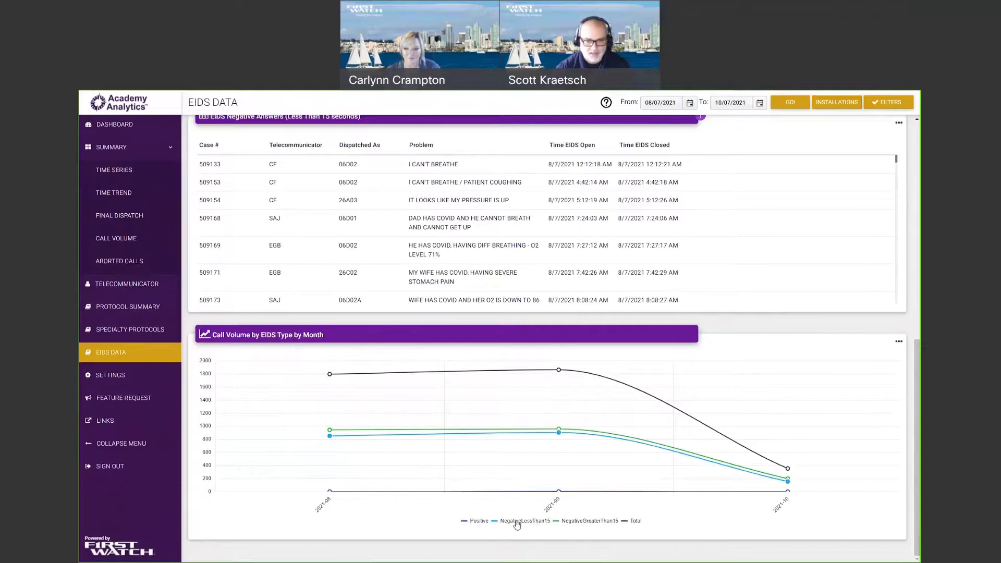
pyautogui.click(517, 526)
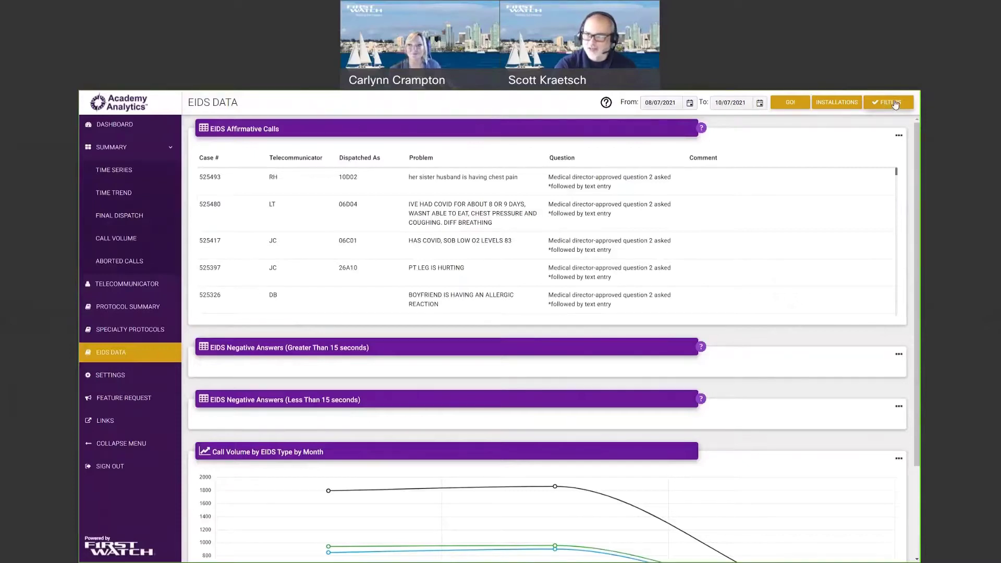
pyautogui.click(896, 104)
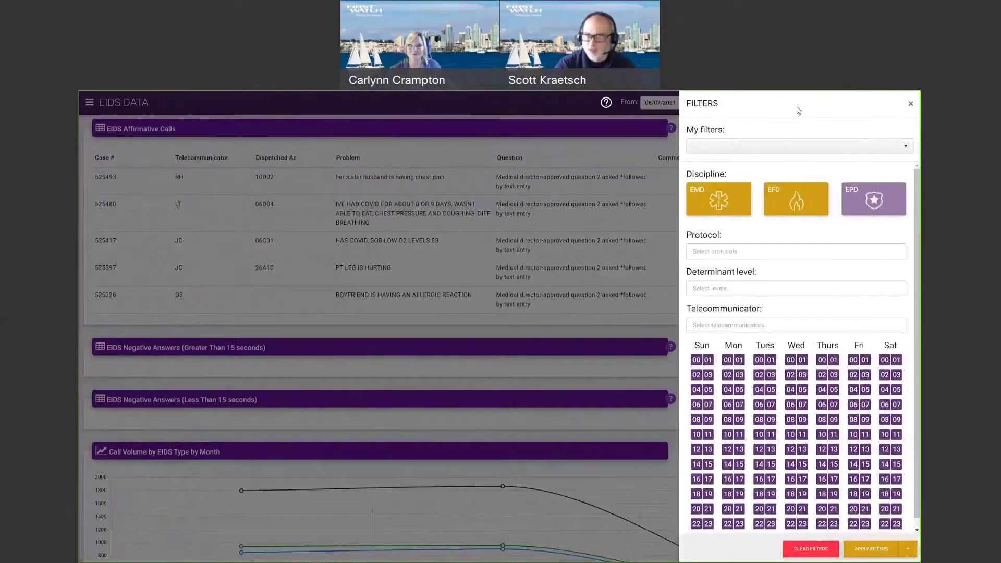
# Look at My filters, then exclude the EFD discipline and apply the filters.
pyautogui.click(740, 153)
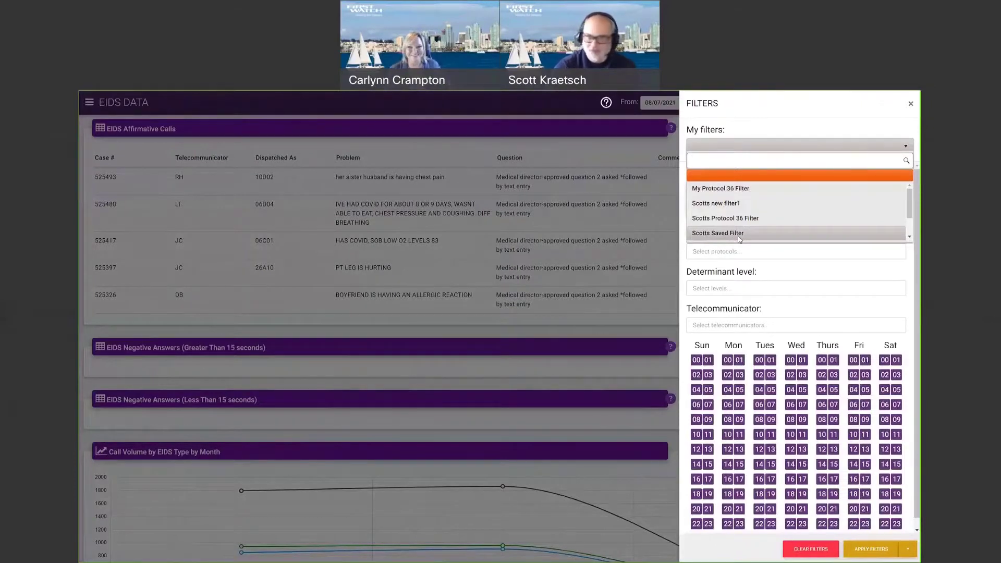
pyautogui.click(752, 130)
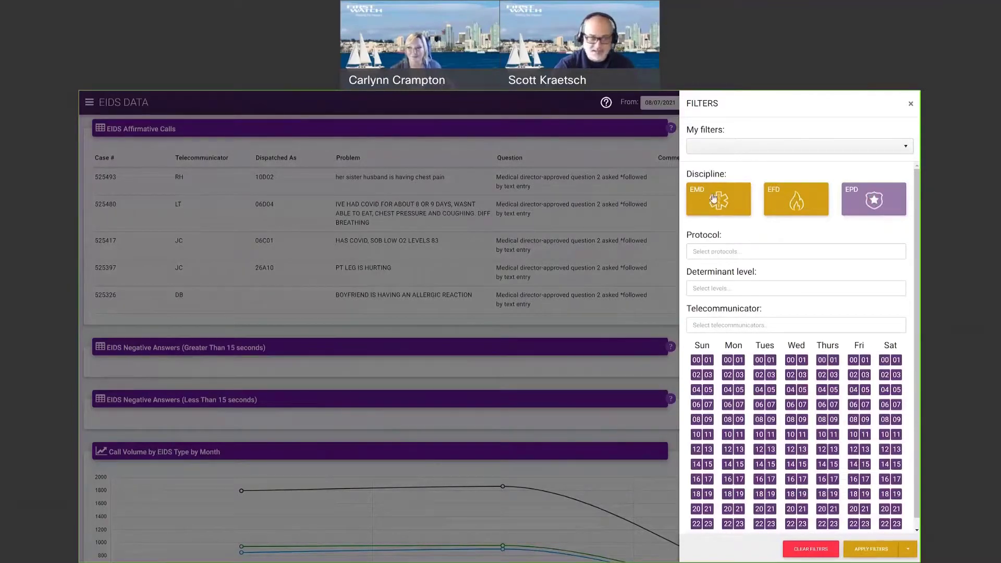
pyautogui.click(795, 209)
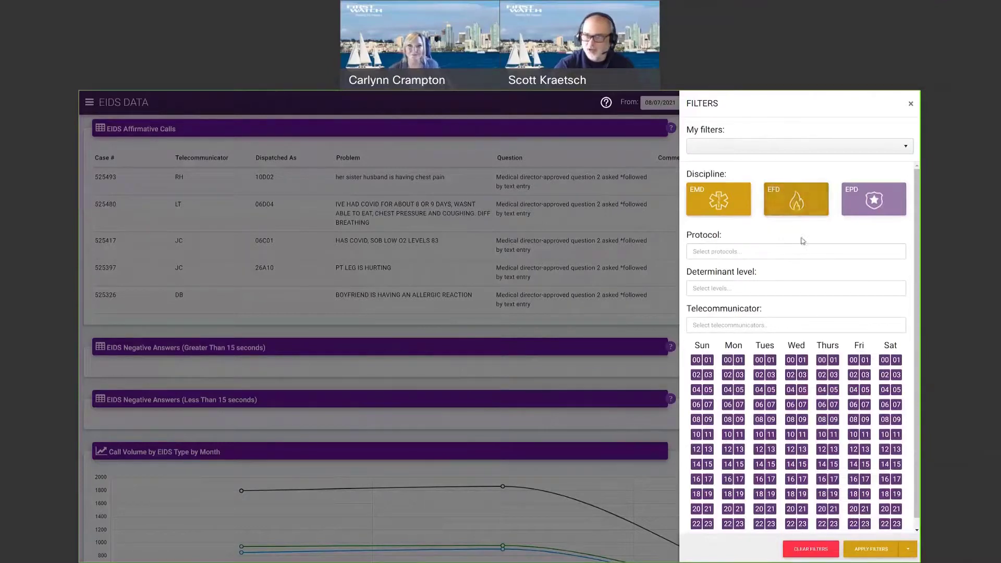
pyautogui.click(794, 190)
pyautogui.click(778, 197)
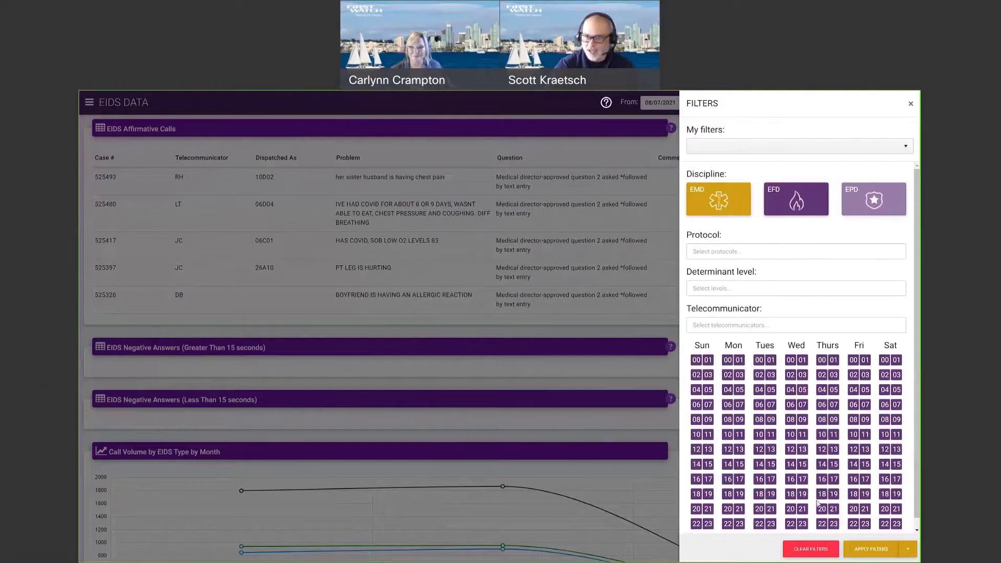
pyautogui.click(876, 553)
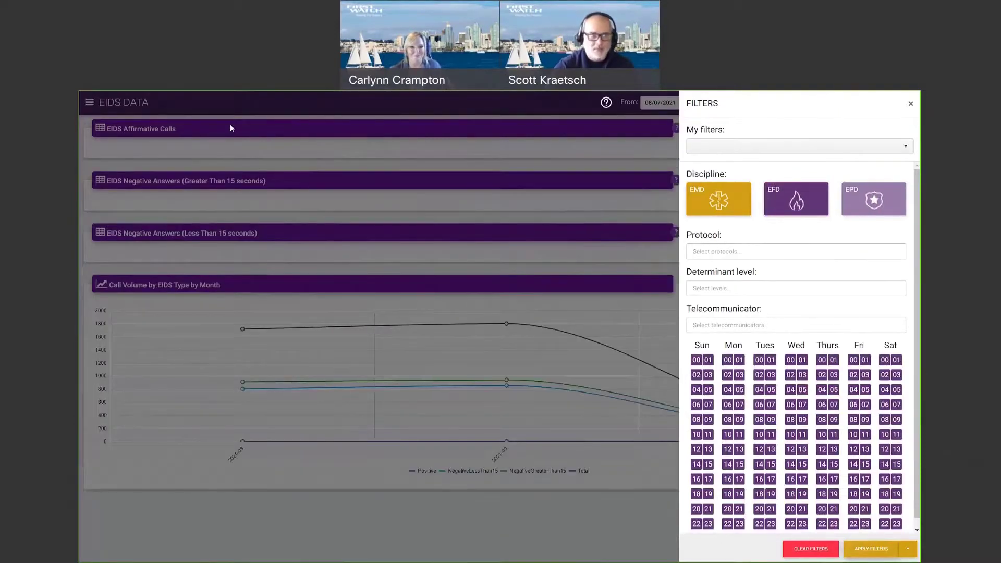
# Close the filters panel and go to the Dashboard page from the side menu.
pyautogui.click(92, 101)
pyautogui.click(89, 104)
pyautogui.click(115, 124)
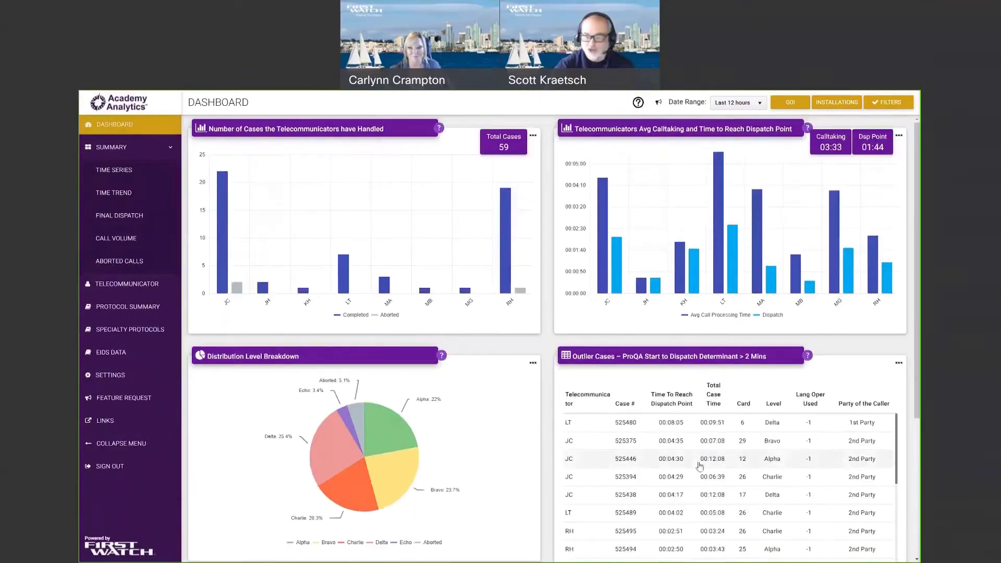
# Turn the EFD discipline back on and include EMD in the dashboard filters.
pyautogui.moveTo(875, 255)
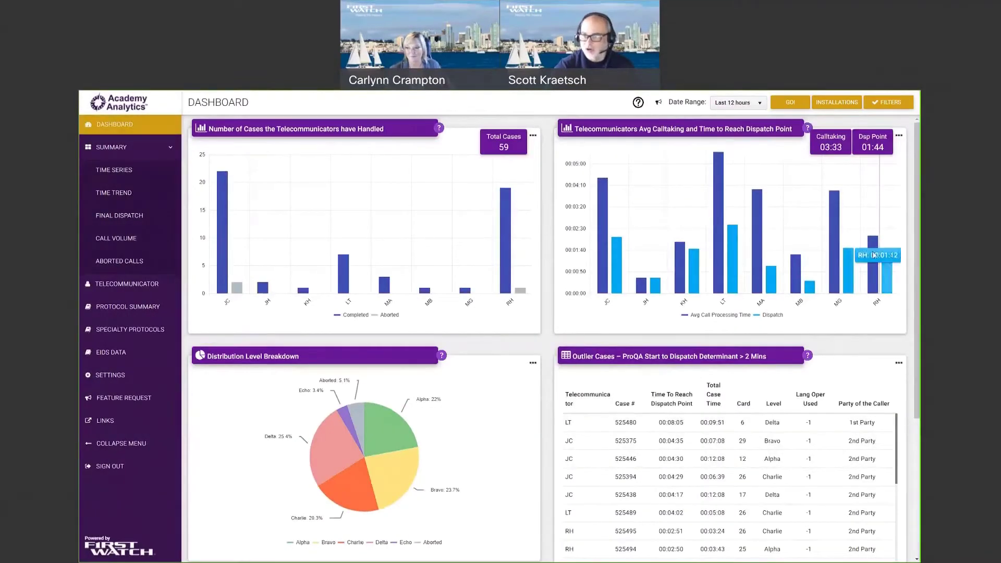
pyautogui.click(888, 103)
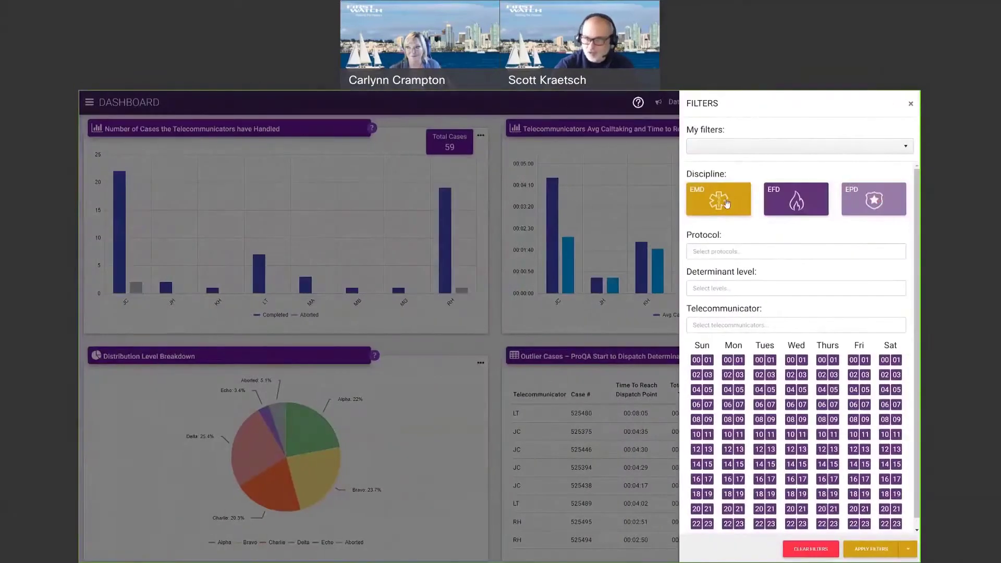
pyautogui.click(797, 201)
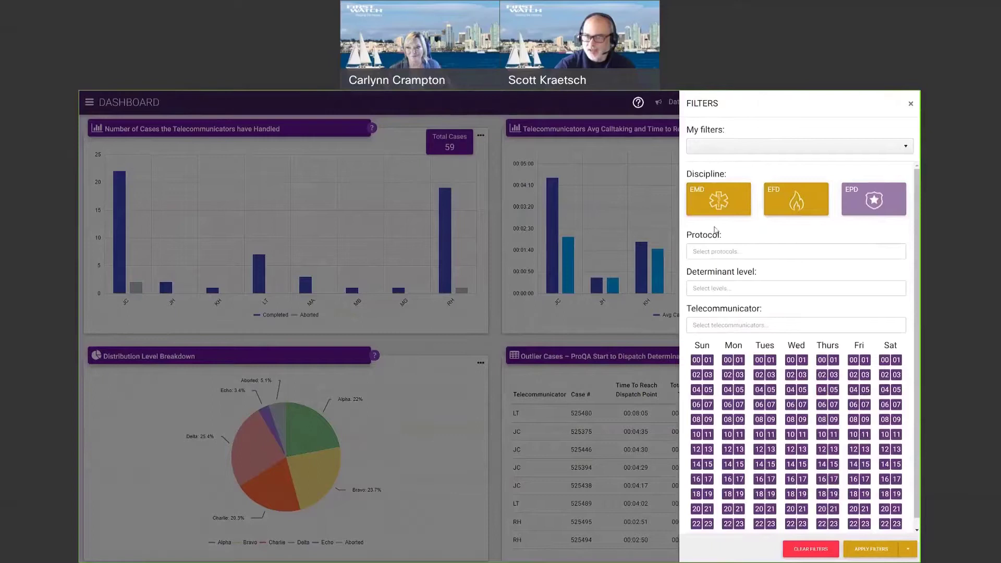
pyautogui.click(747, 214)
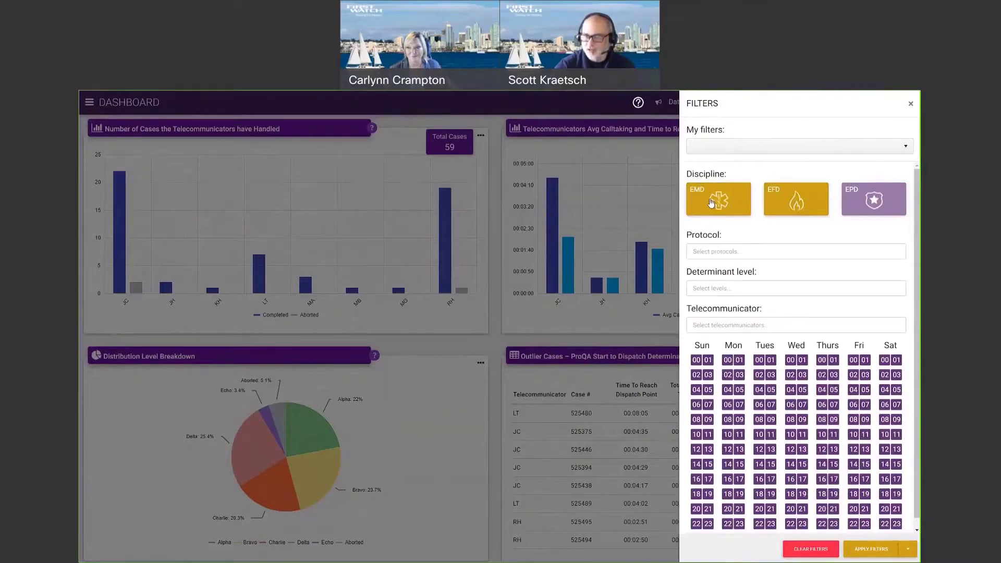
# Filter by protocol 1 - Abdominal Pain/Problems and apply it, then clear that protocol.
pyautogui.click(710, 256)
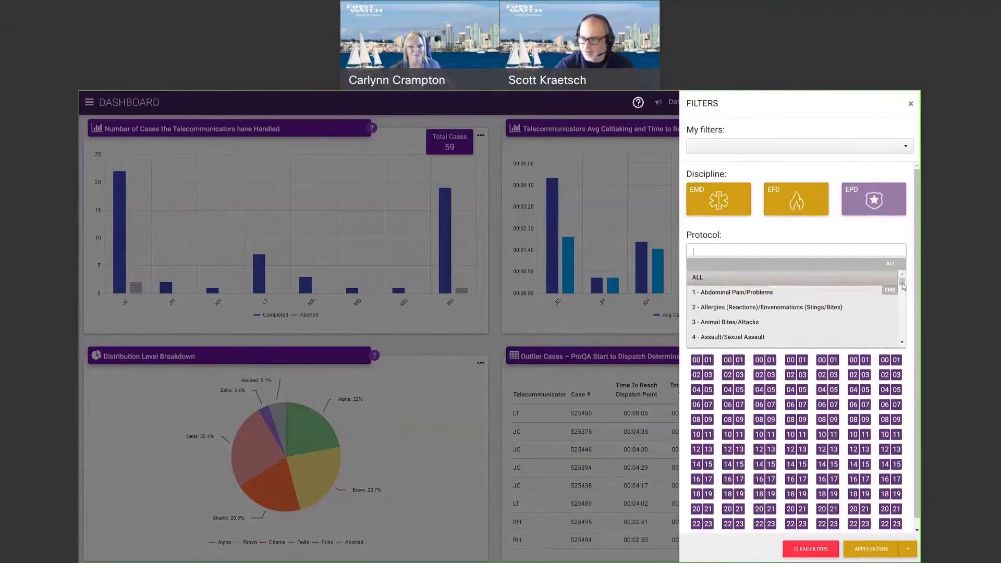
pyautogui.scroll(-3, 905, 346)
pyautogui.scroll(-12, 904, 347)
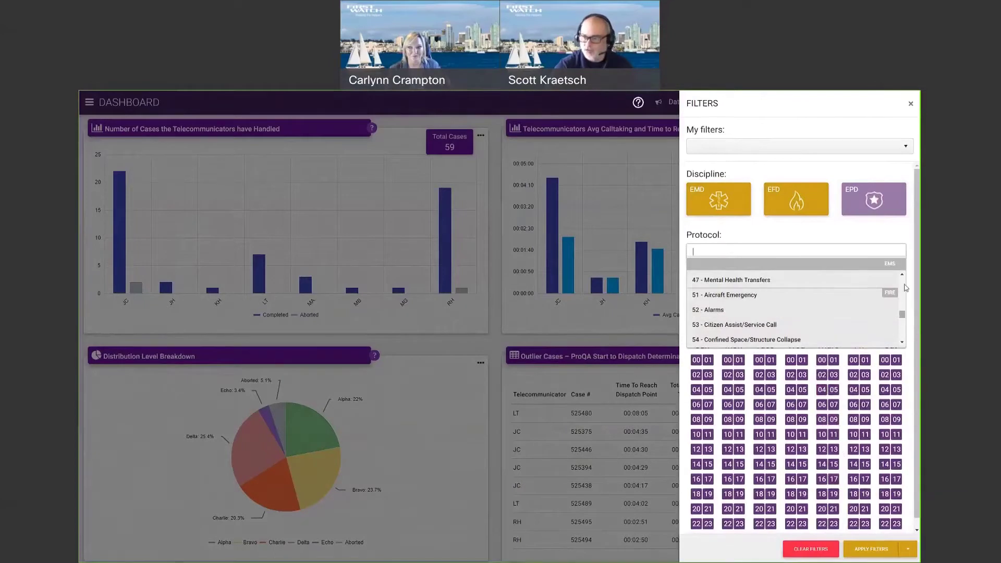
pyautogui.scroll(10, 725, 305)
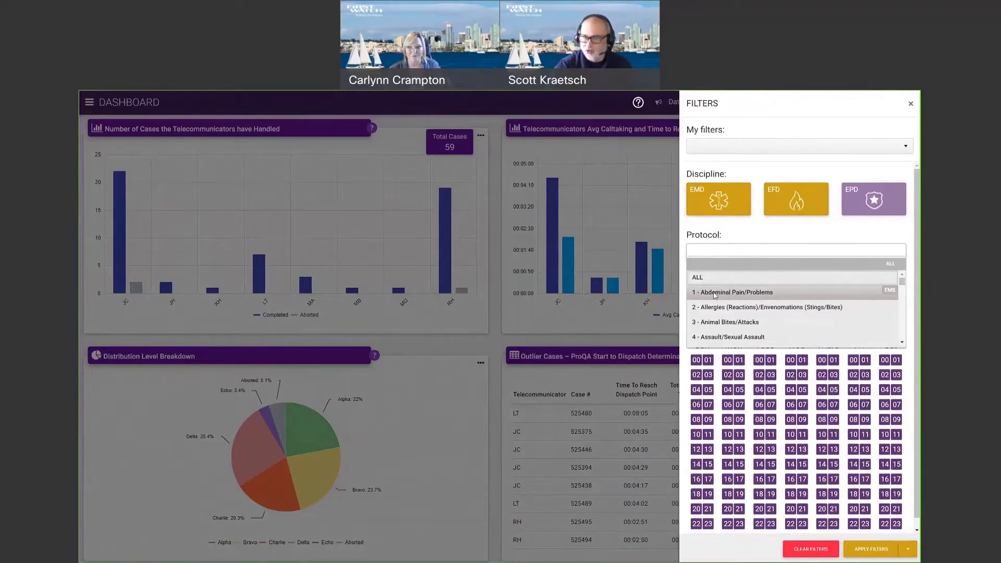
pyautogui.click(718, 295)
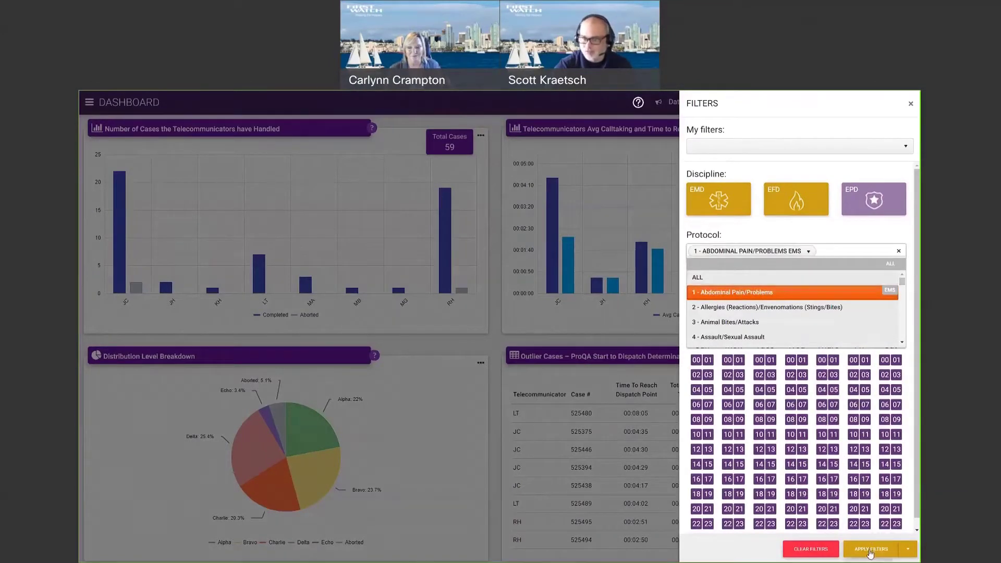
pyautogui.click(874, 549)
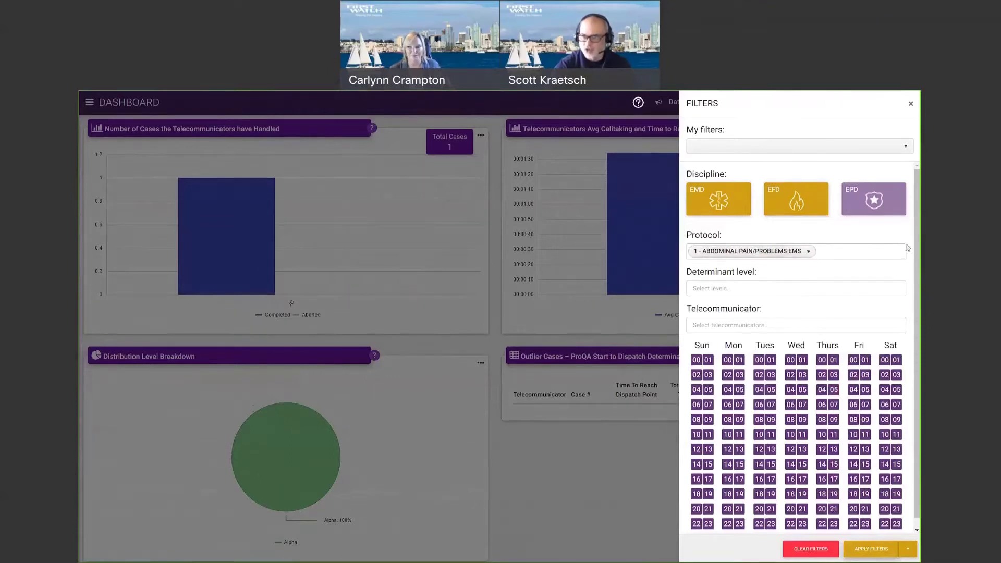
pyautogui.click(900, 252)
pyautogui.click(740, 287)
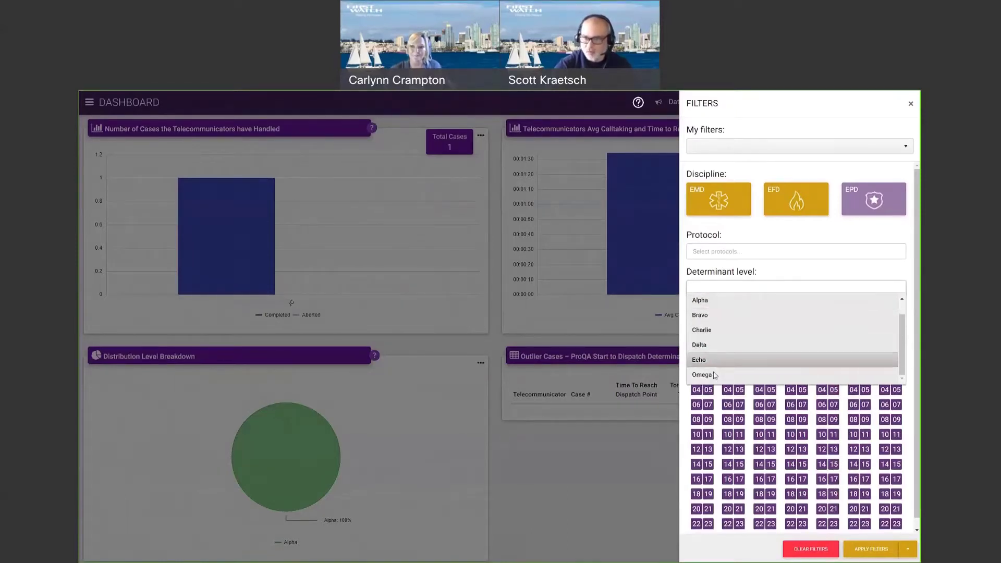
pyautogui.click(776, 272)
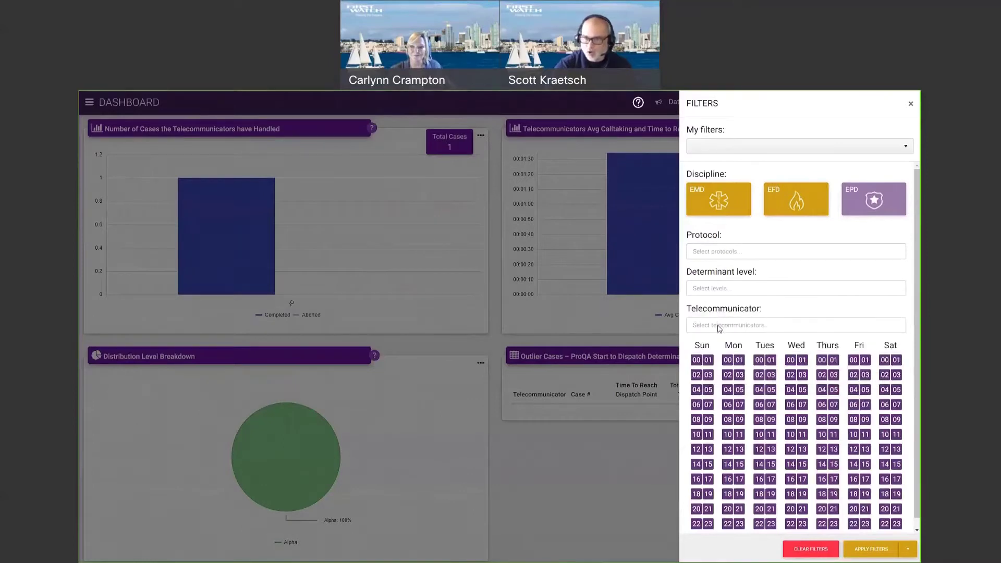
pyautogui.click(720, 327)
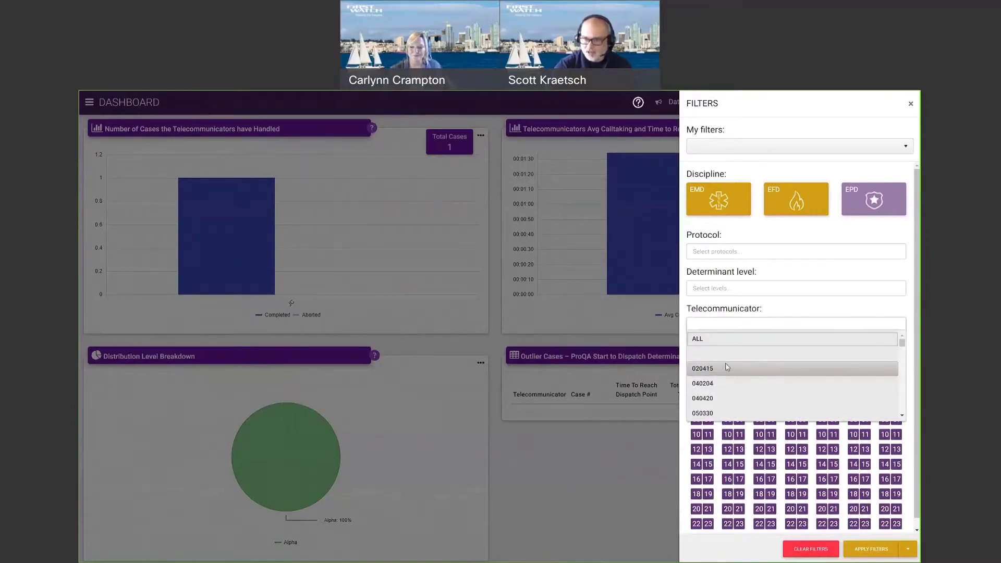
pyautogui.scroll(-3, 735, 375)
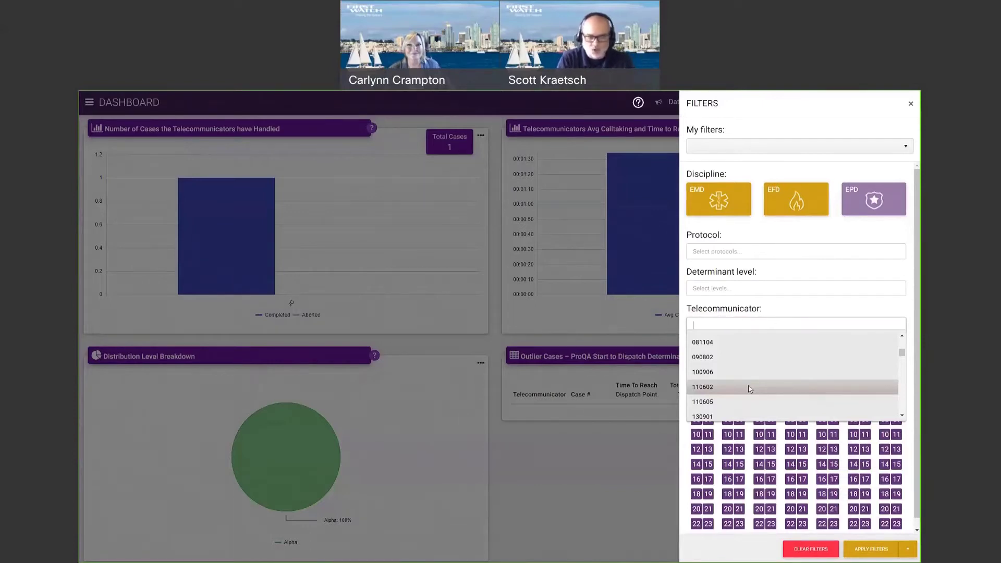
pyautogui.click(749, 386)
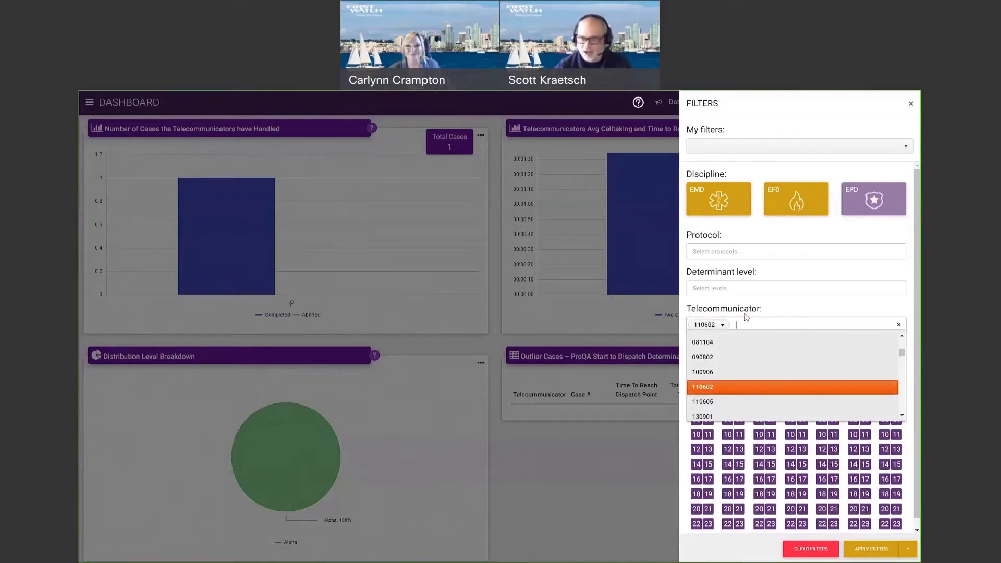
pyautogui.click(784, 312)
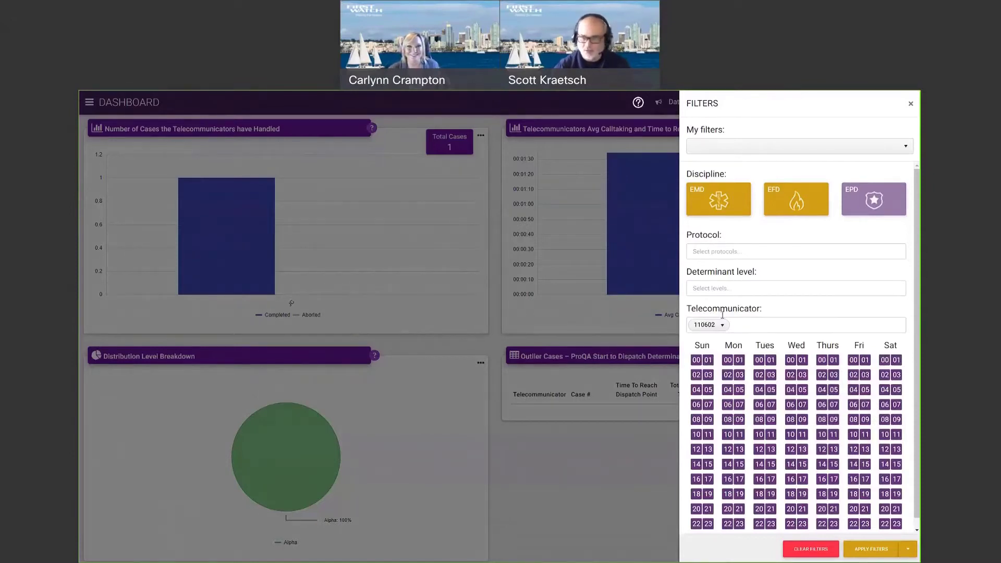
pyautogui.scroll(-1, 711, 386)
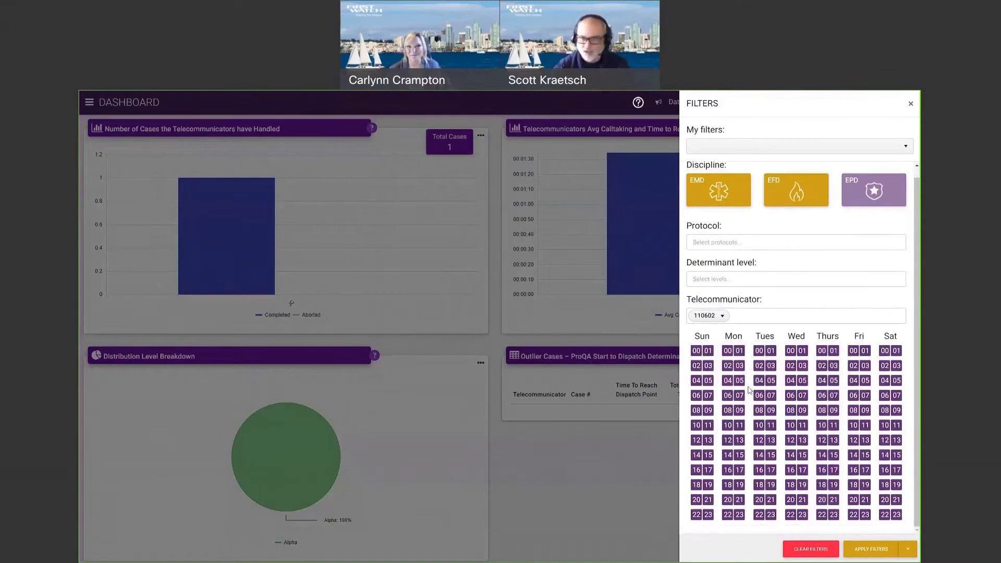
pyautogui.press('BackSpace')
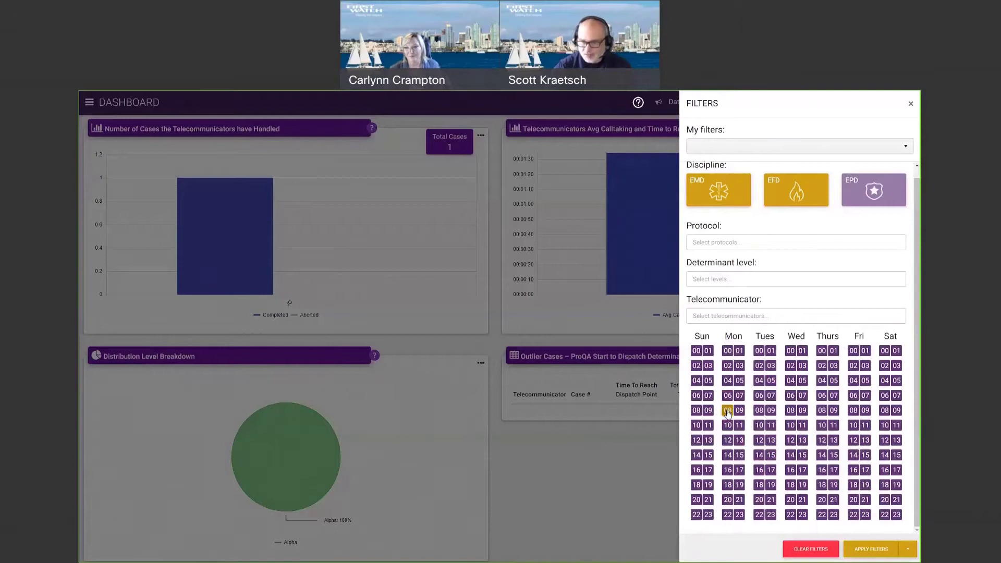
# Select hours 08 through 17 for each weekday, Monday to Friday, in the hour grid.
pyautogui.click(728, 411)
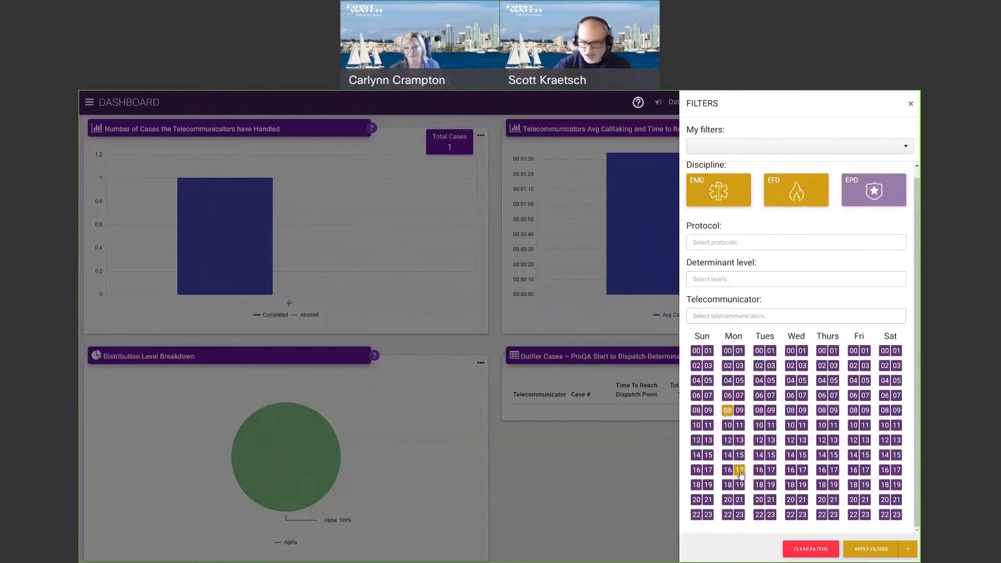
pyautogui.click(741, 471)
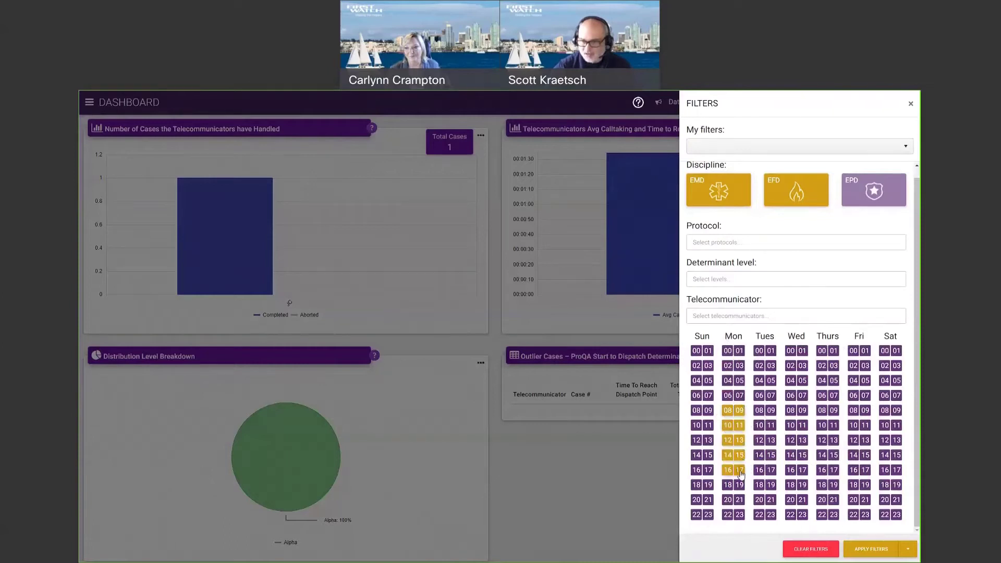
pyautogui.click(759, 411)
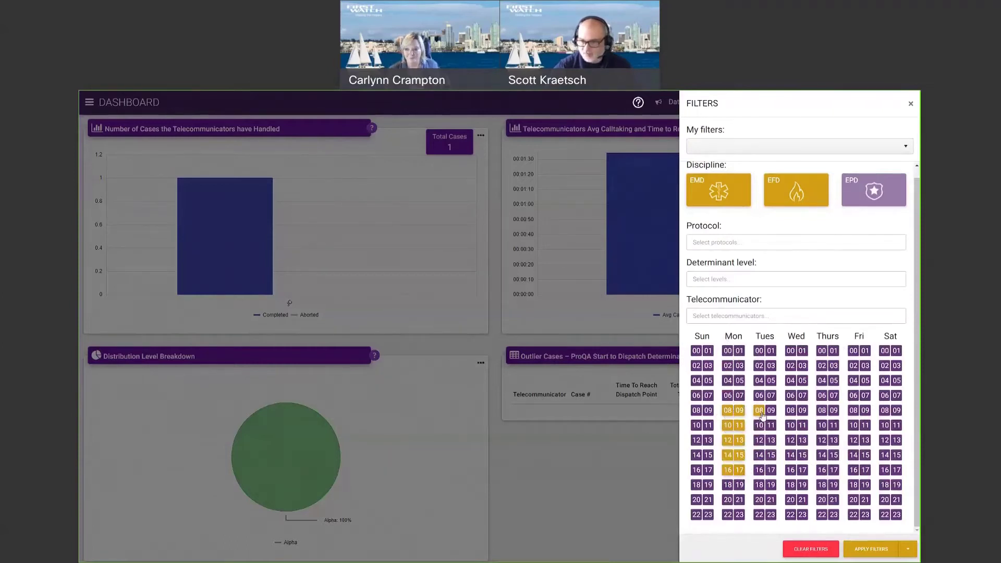
pyautogui.click(771, 471)
pyautogui.click(791, 411)
pyautogui.click(806, 473)
pyautogui.click(822, 411)
pyautogui.click(833, 472)
pyautogui.click(853, 410)
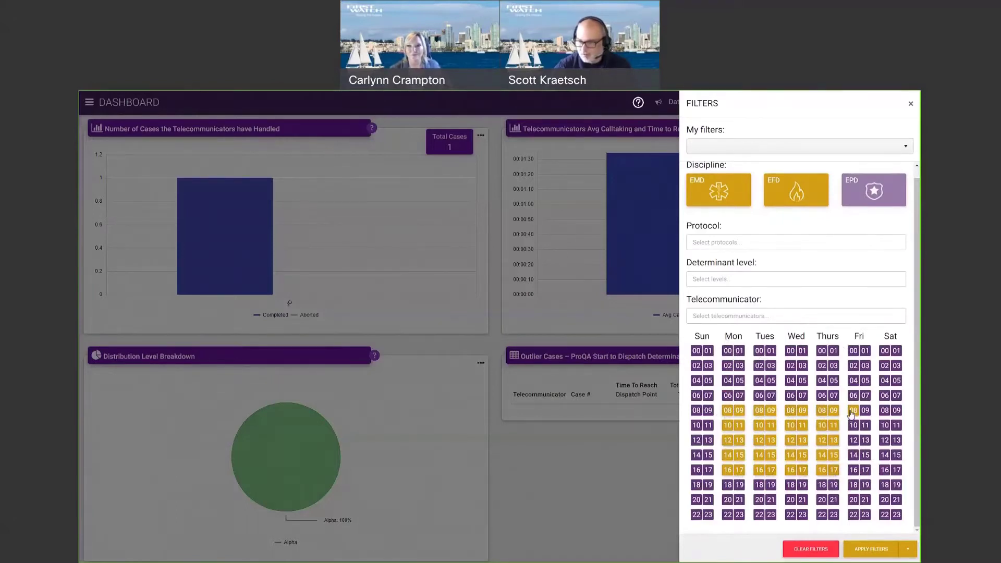
pyautogui.click(865, 472)
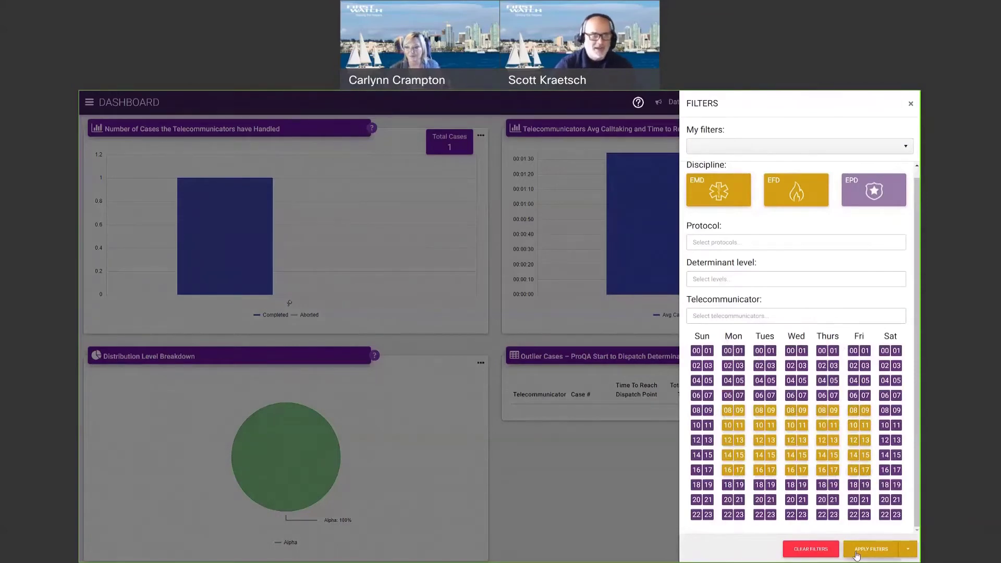
# Cancel the accidental range starts at Wednesday 18 and Friday 00.
pyautogui.click(790, 485)
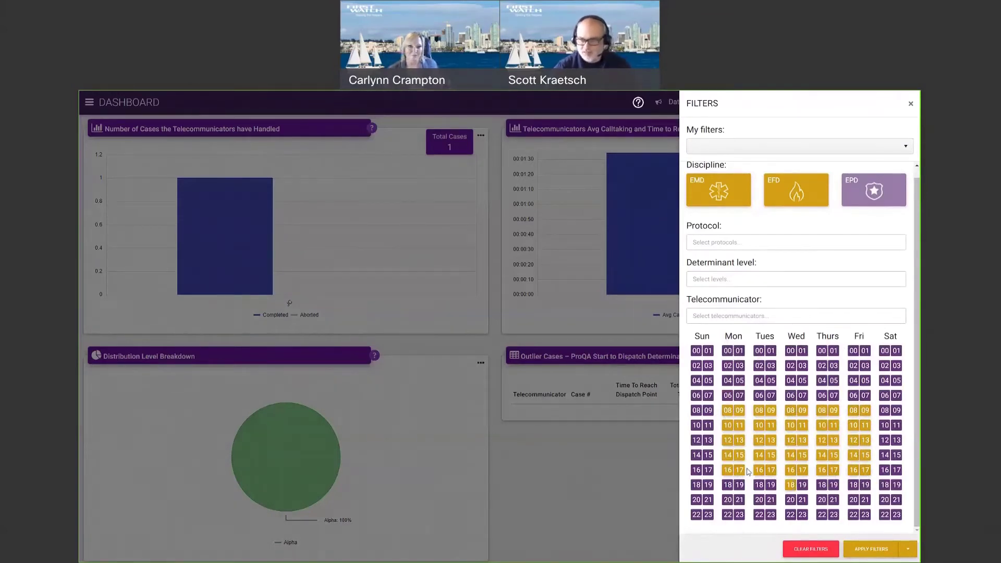
pyautogui.click(736, 412)
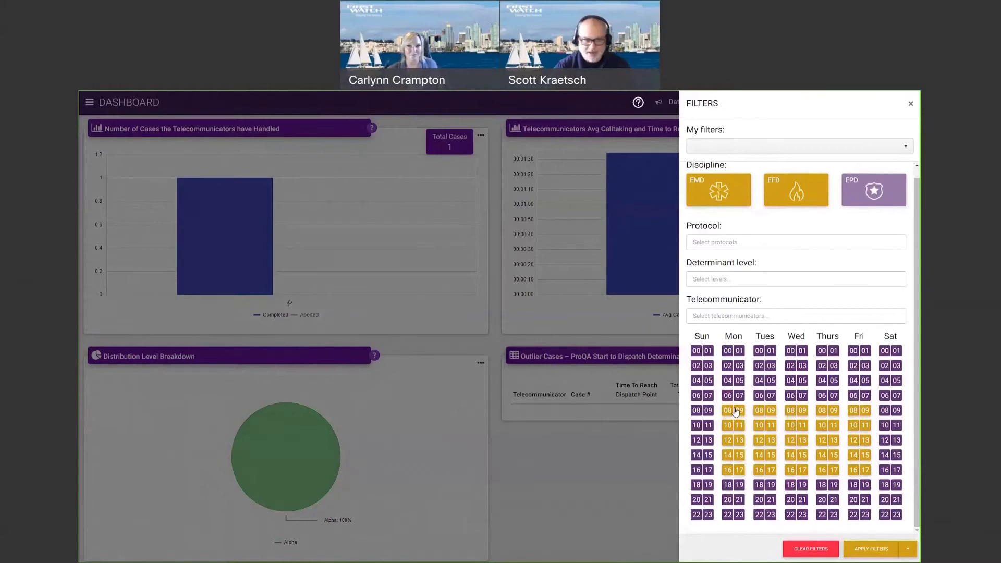
pyautogui.click(854, 352)
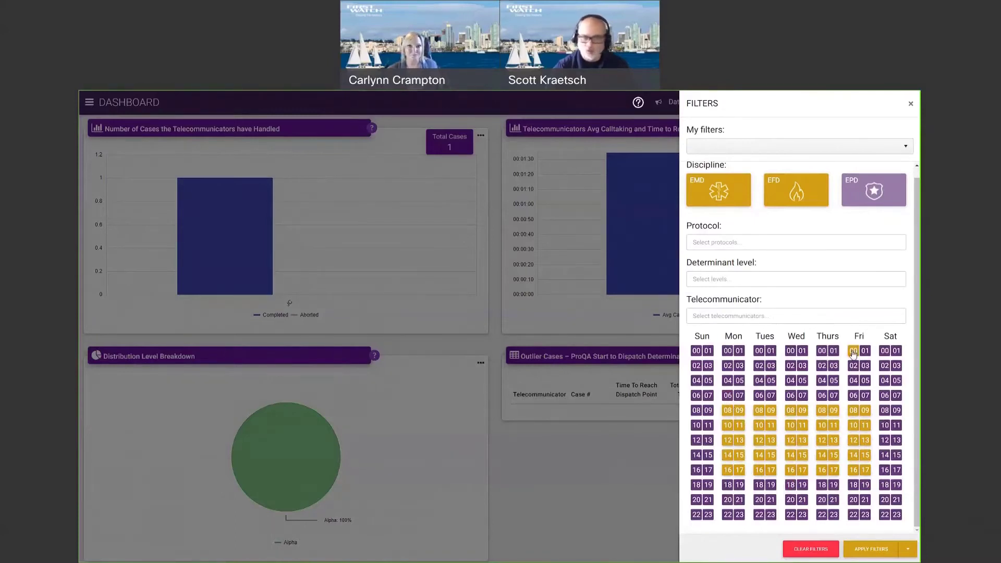
pyautogui.click(763, 351)
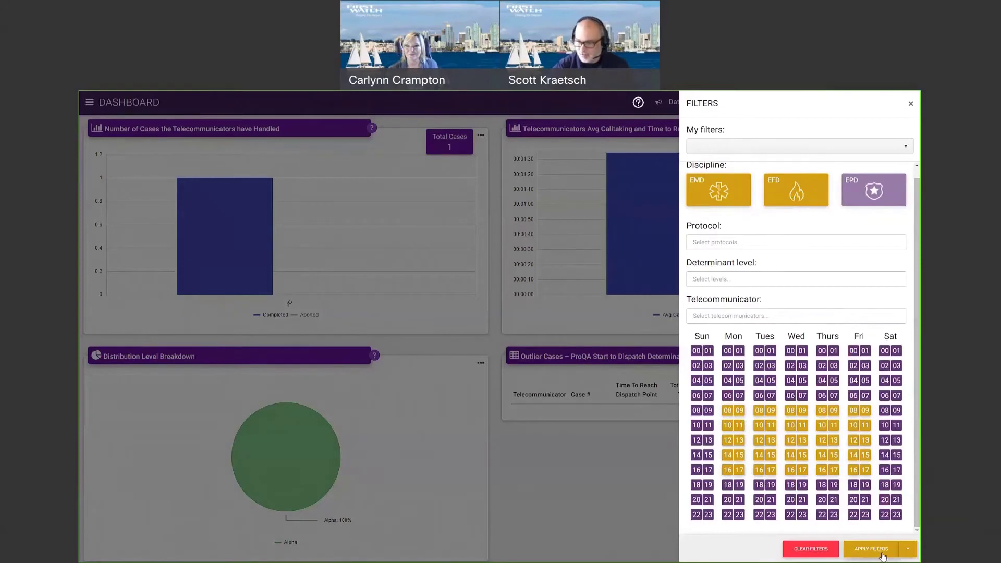
# Save the current filters as 'Daytime Filter' and close the panel.
pyautogui.click(910, 554)
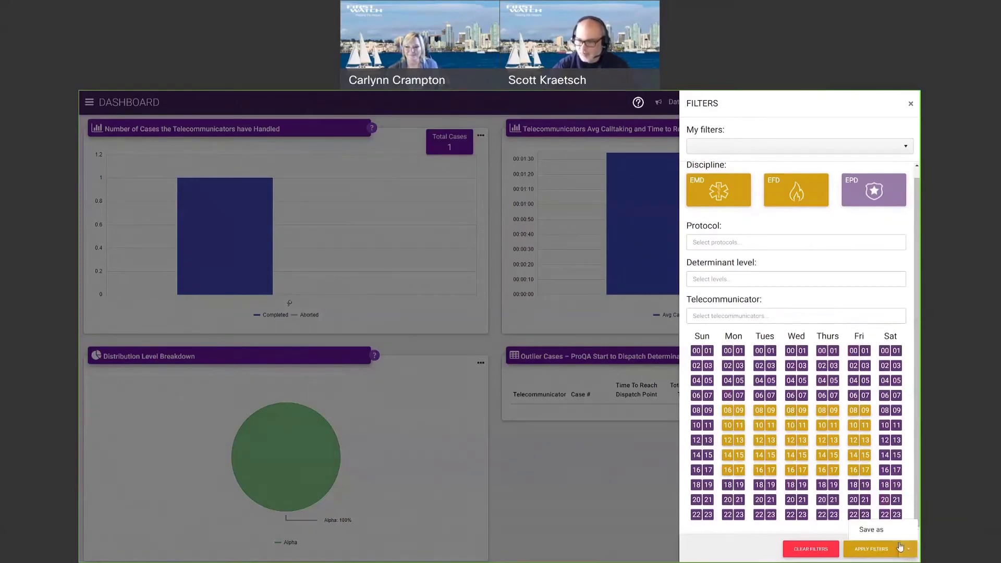
pyautogui.click(865, 531)
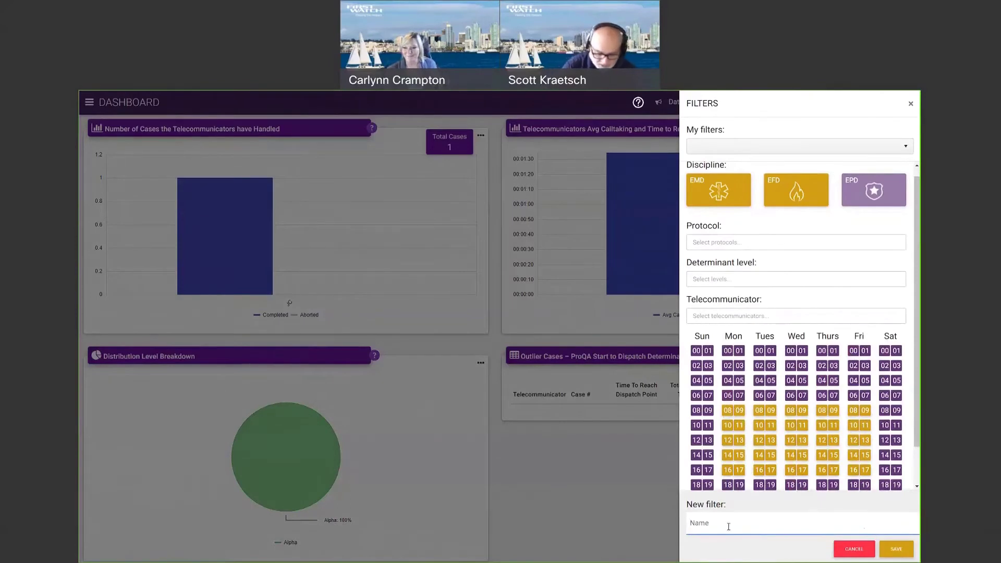
pyautogui.write('Daytime Filter')
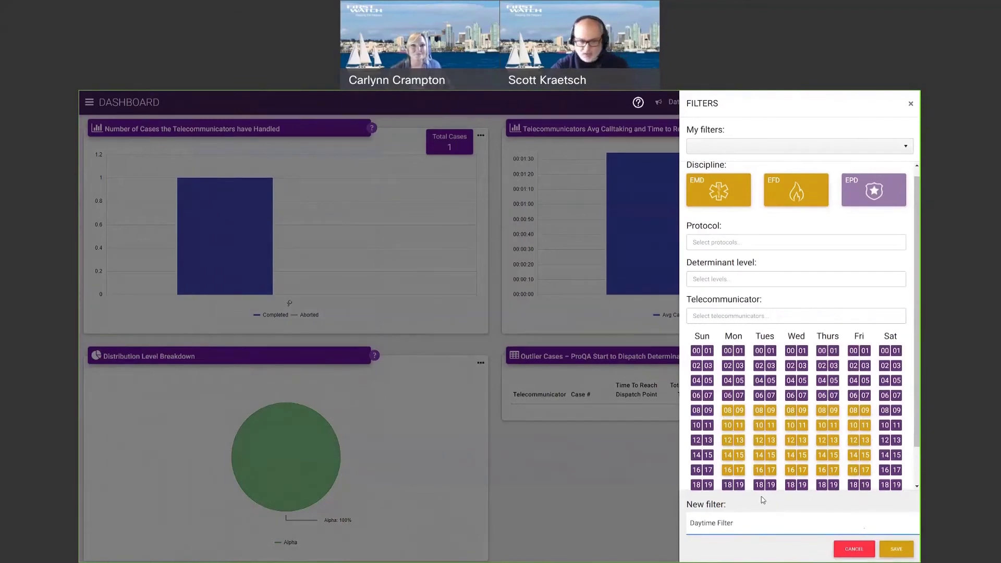
pyautogui.click(896, 549)
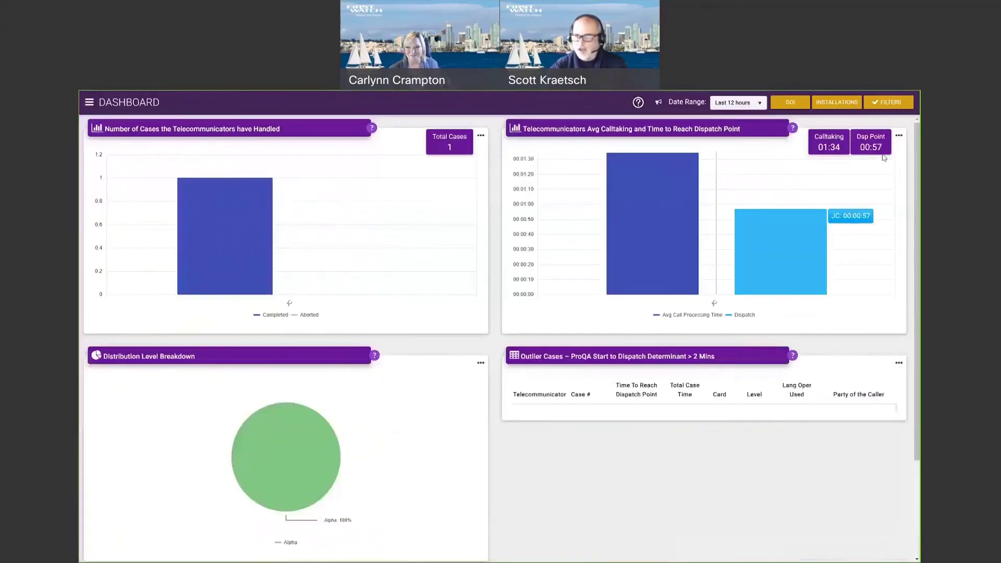
pyautogui.click(606, 340)
# Choose Daytime Filter from My filters and apply it, showing 31 total cases.
pyautogui.click(892, 102)
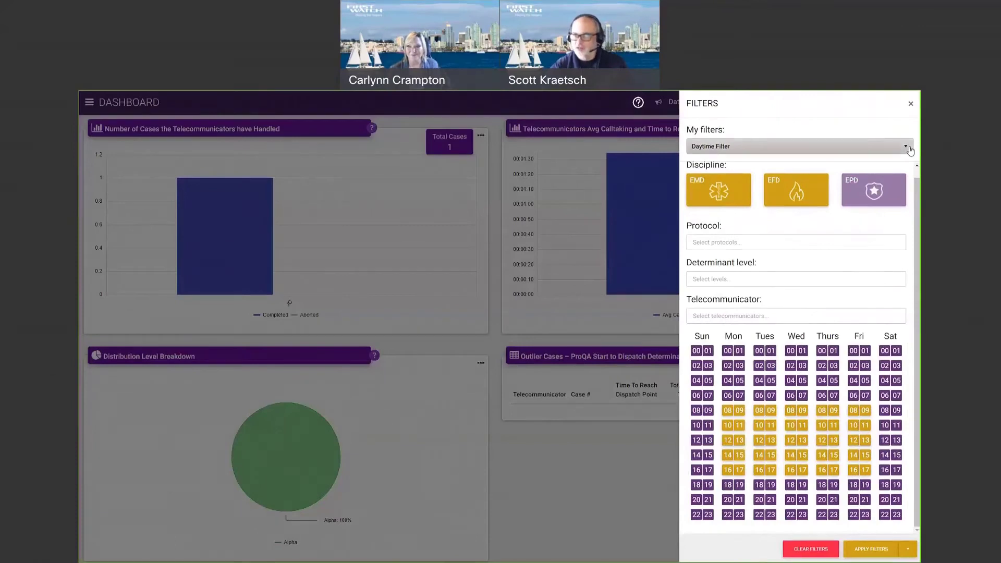
pyautogui.click(721, 147)
pyautogui.click(709, 233)
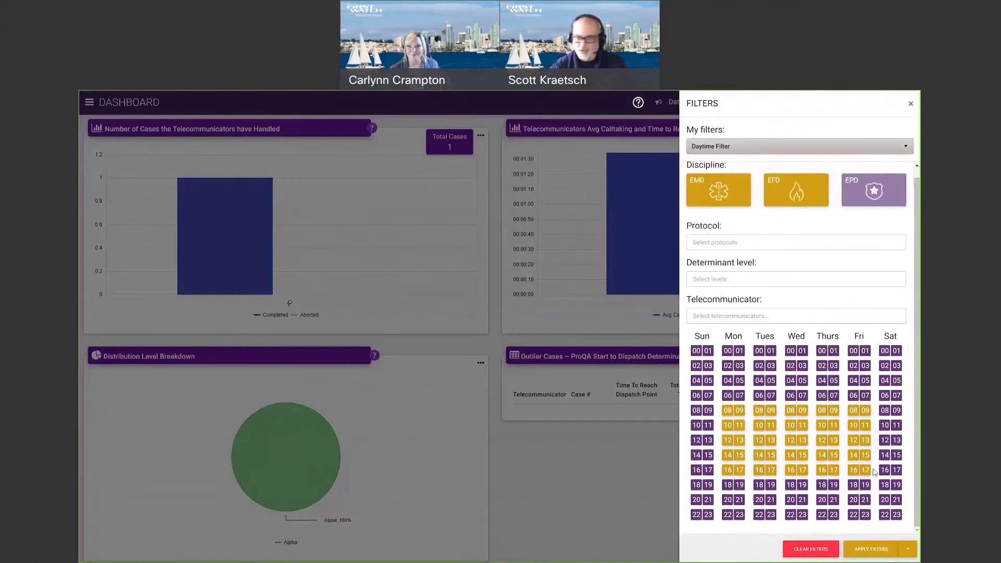
pyautogui.click(862, 552)
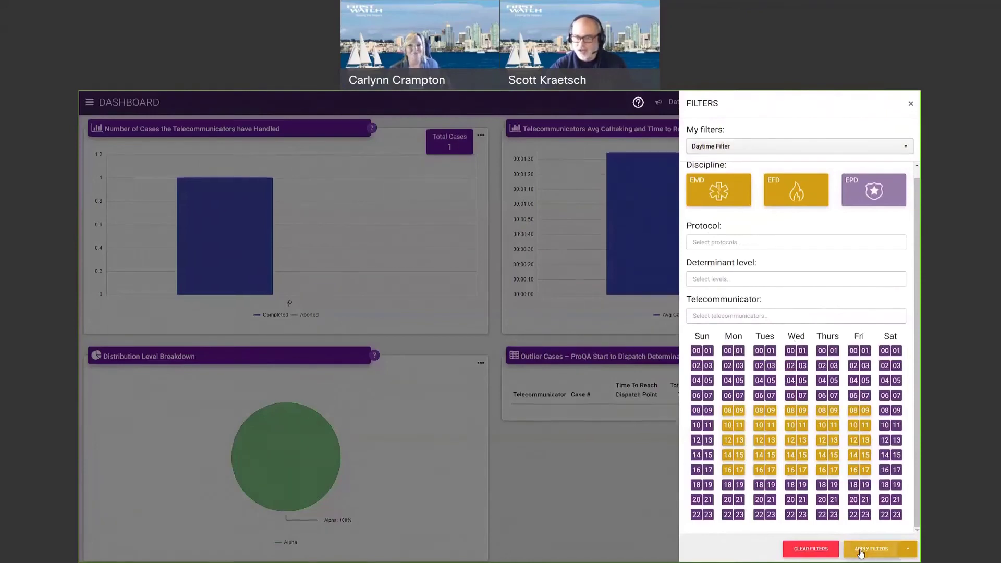
pyautogui.click(509, 340)
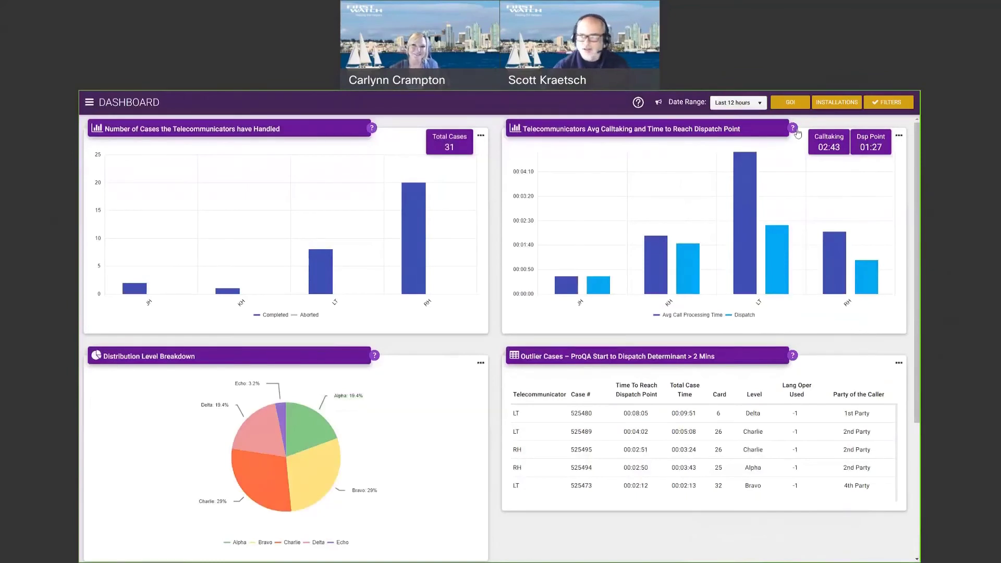
pyautogui.click(875, 106)
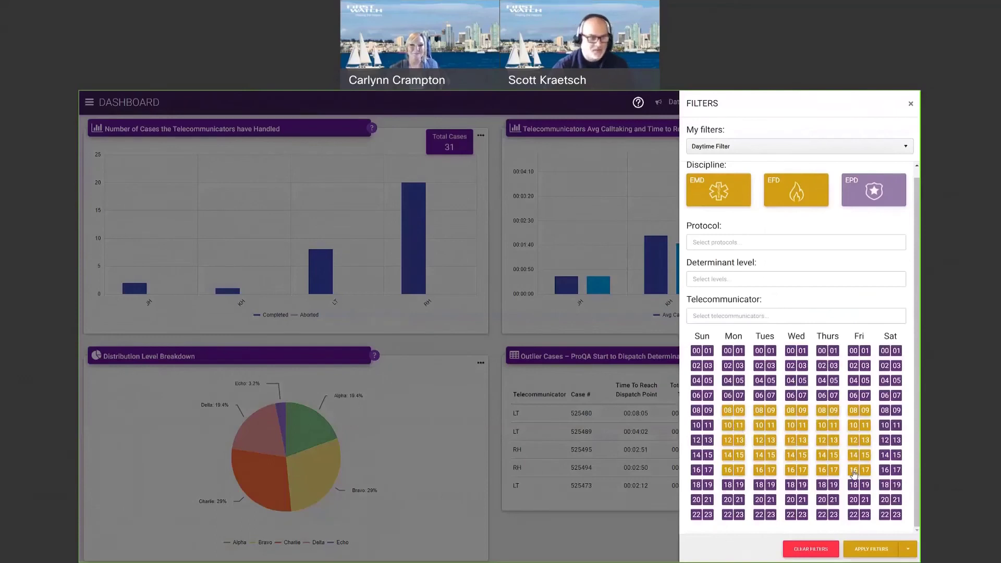
pyautogui.click(492, 449)
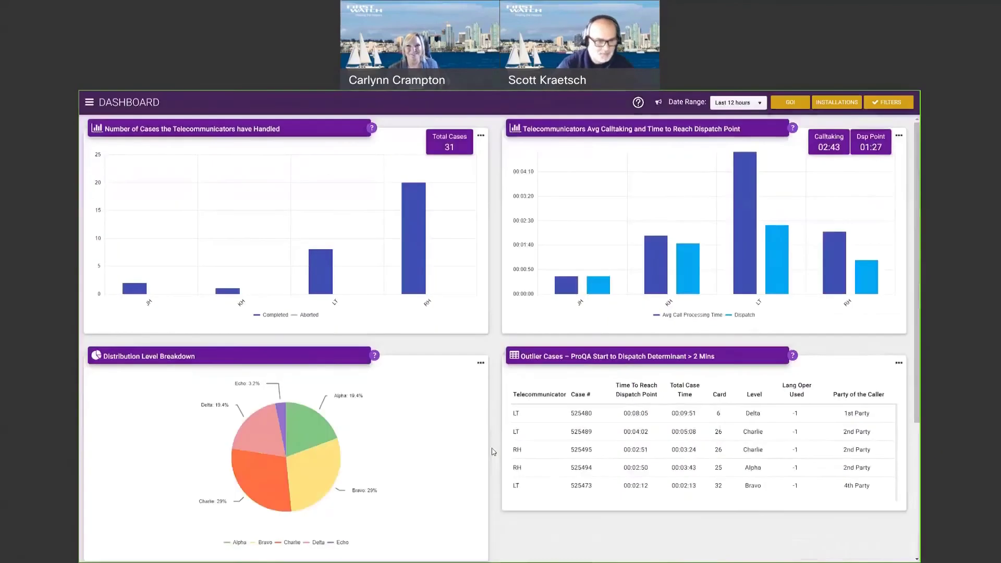